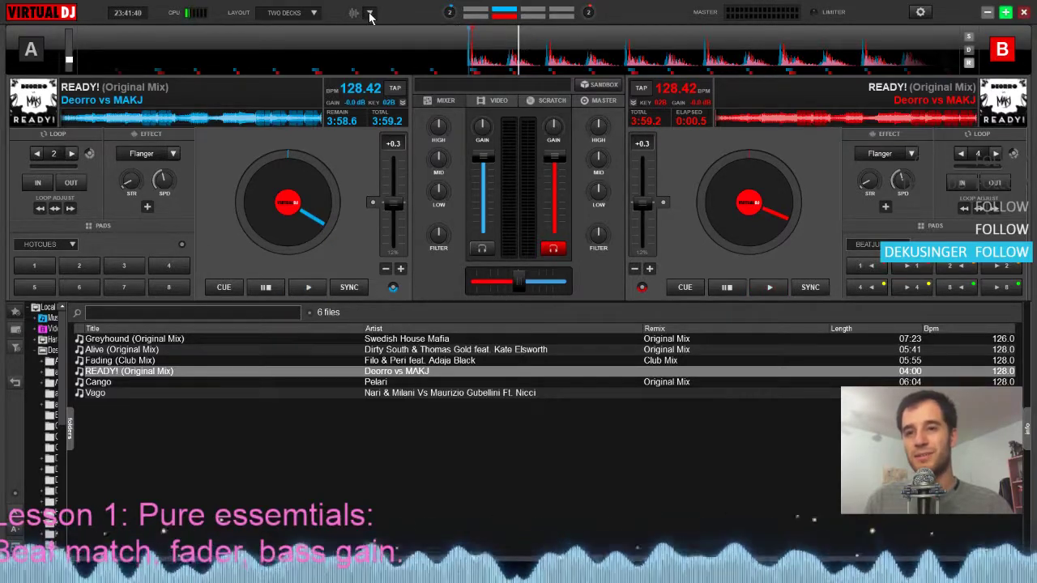
# Switch the active deck back and forth between A and B, finishing with deck A selected
pyautogui.click(385, 53)
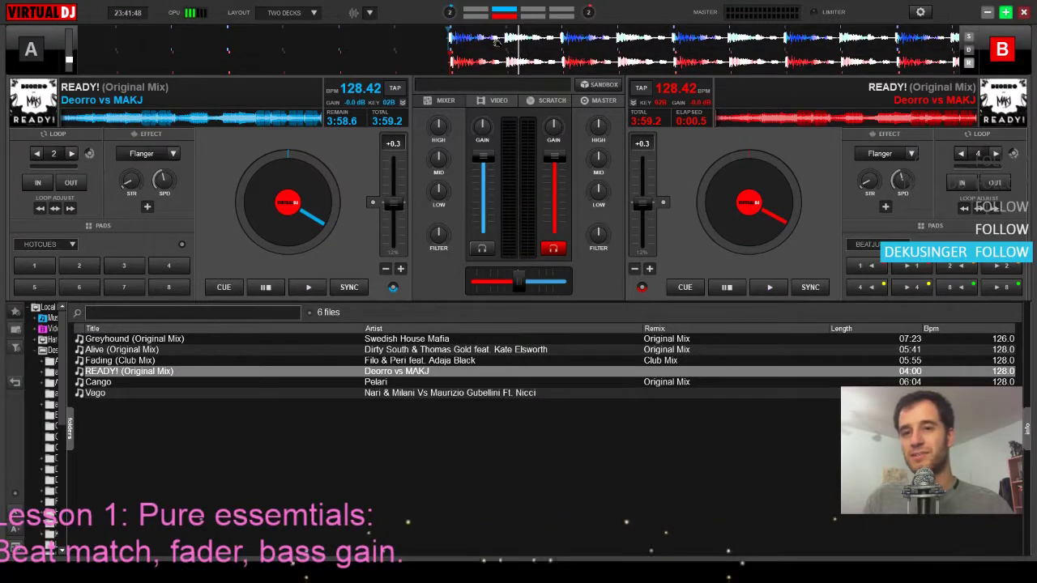
pyautogui.moveTo(496, 42); pyautogui.dragTo(498, 40)
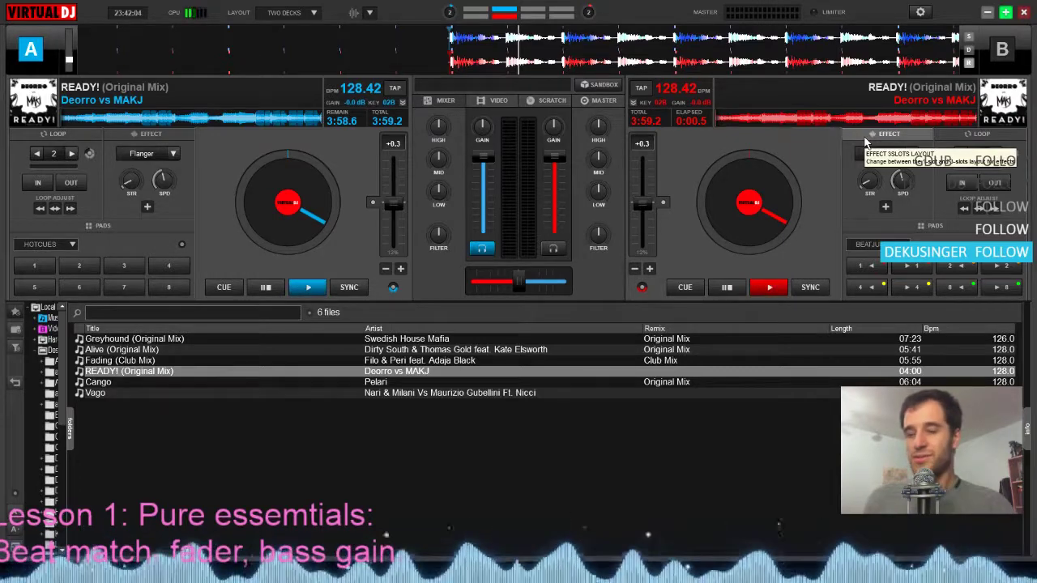
pyautogui.press('Tab')
pyautogui.press('Tab')
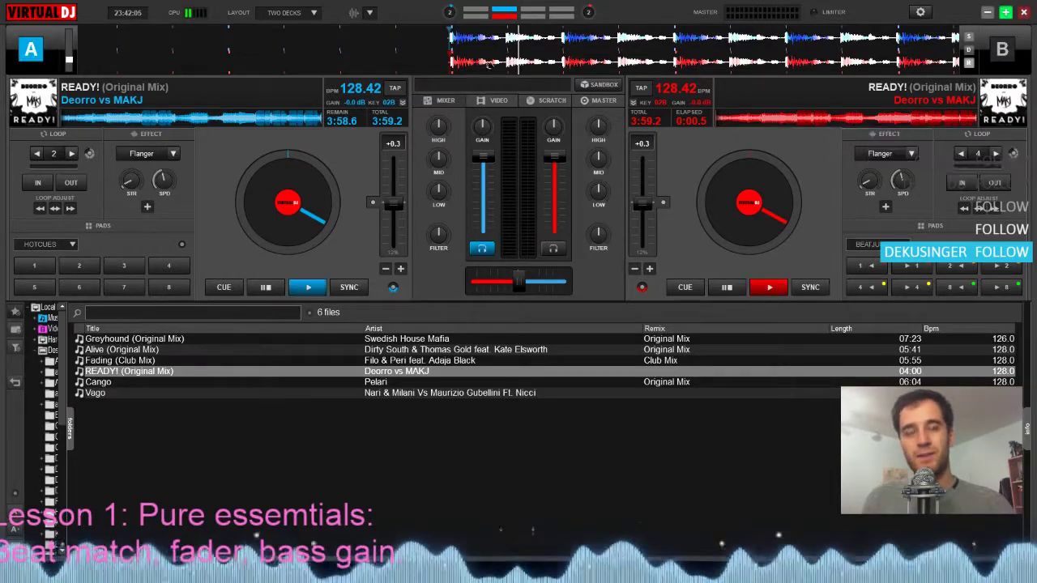
pyautogui.press('Tab')
pyautogui.press('Tab')
pyautogui.press('Tab')
pyautogui.press('Tab')
pyautogui.press('Tab')
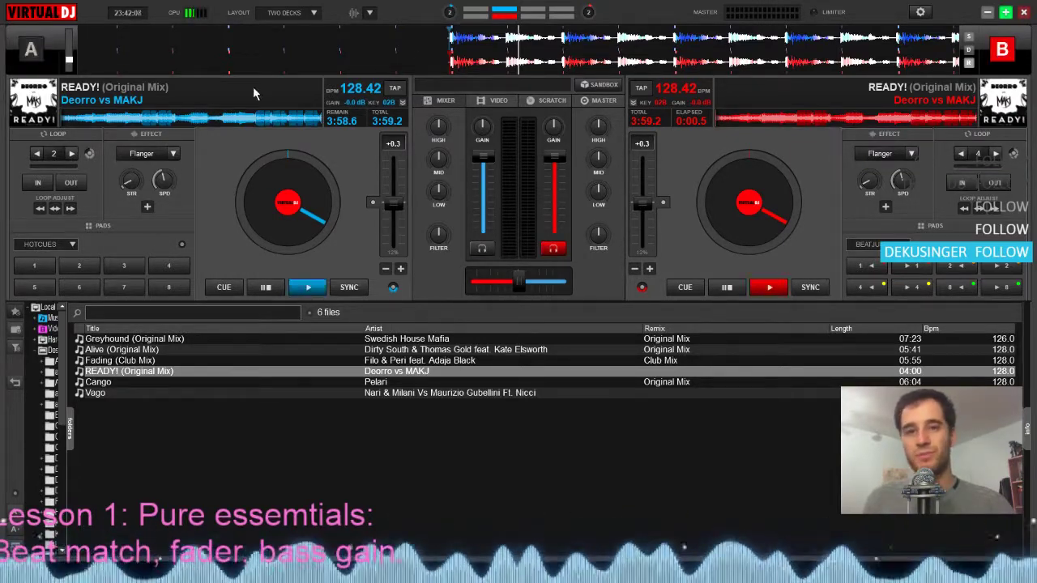
pyautogui.press('Tab')
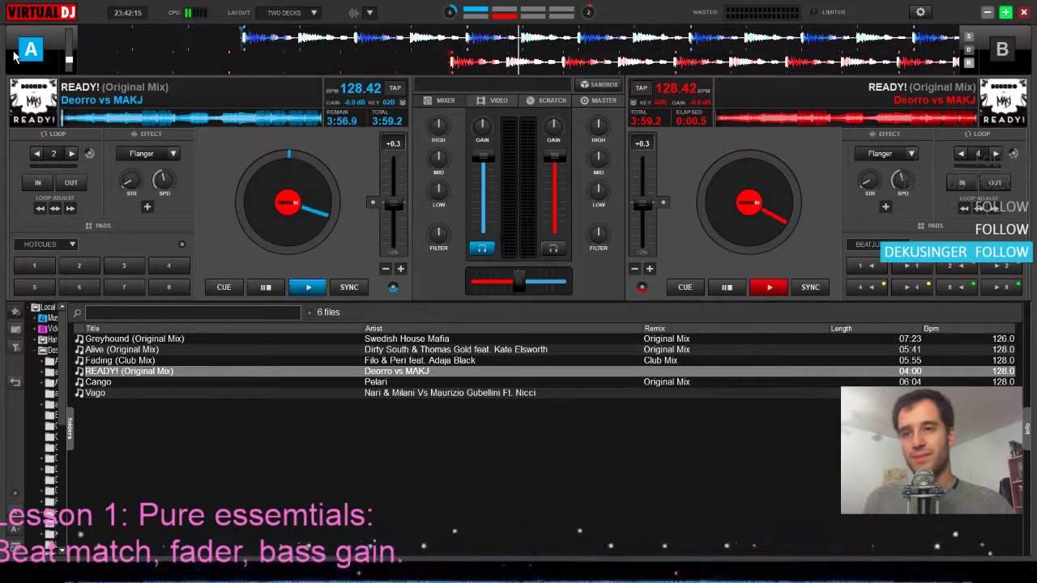
# Rewind deck A's READY! track to its first beat and reset the deck's pitch to zero
pyautogui.press('space')
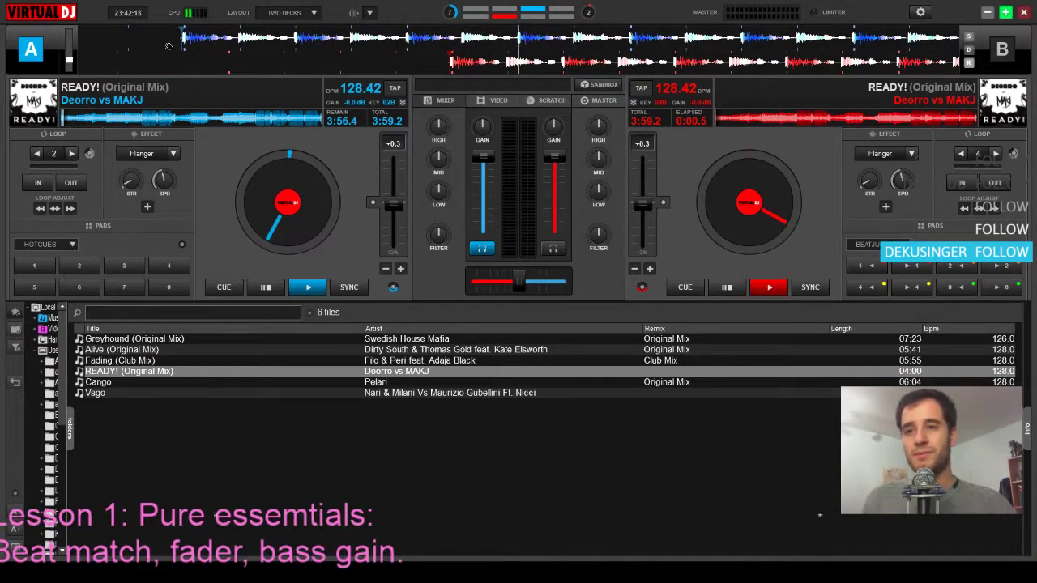
pyautogui.moveTo(216, 46); pyautogui.dragTo(508, 57)
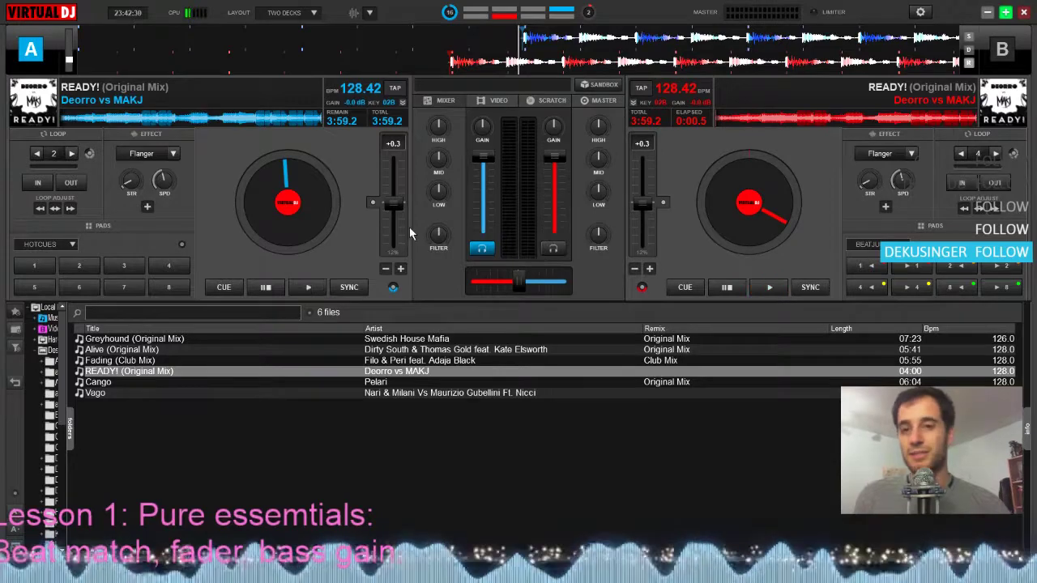
pyautogui.click(373, 205)
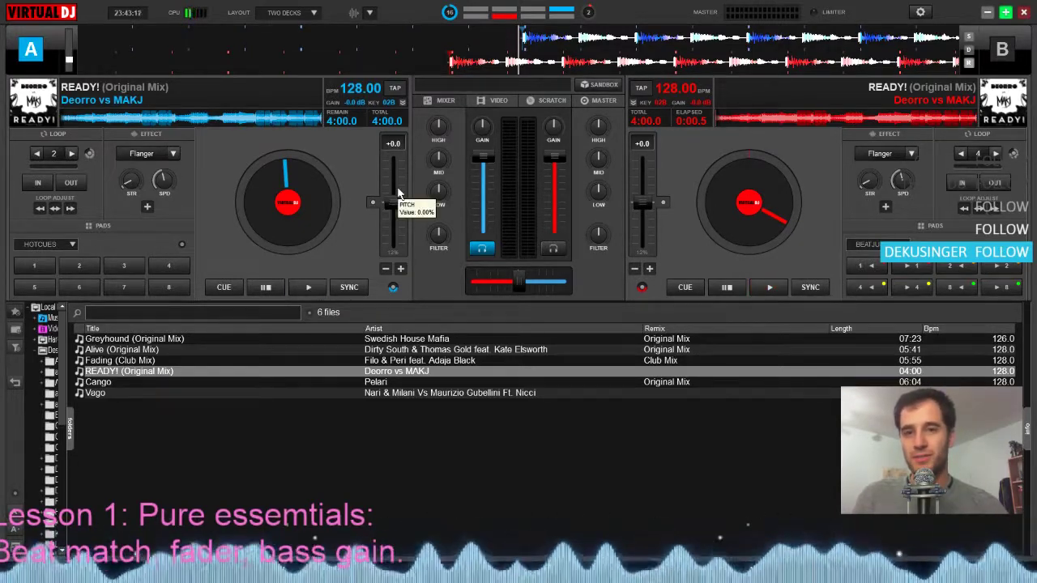
# Play deck A with its pitch raised to +2.2, stop it and reset the pitch to zero
pyautogui.press('space')
pyautogui.moveTo(396, 202)
pyautogui.mouseDown()
pyautogui.moveTo(395, 248)
pyautogui.moveTo(398, 154)
pyautogui.moveTo(402, 253)
pyautogui.moveTo(383, 209)
pyautogui.mouseUp()
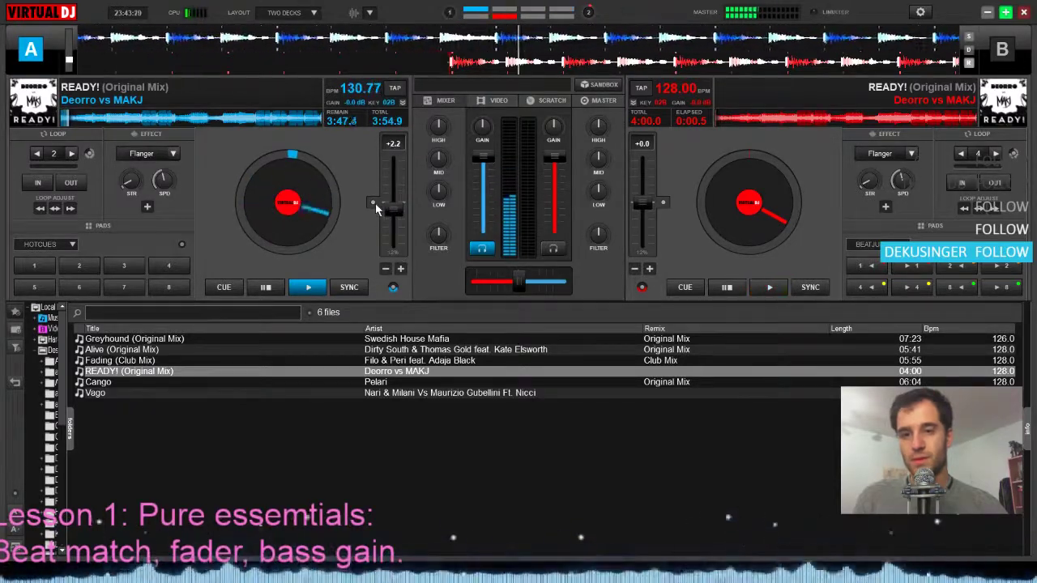
pyautogui.press('space')
pyautogui.click(375, 203)
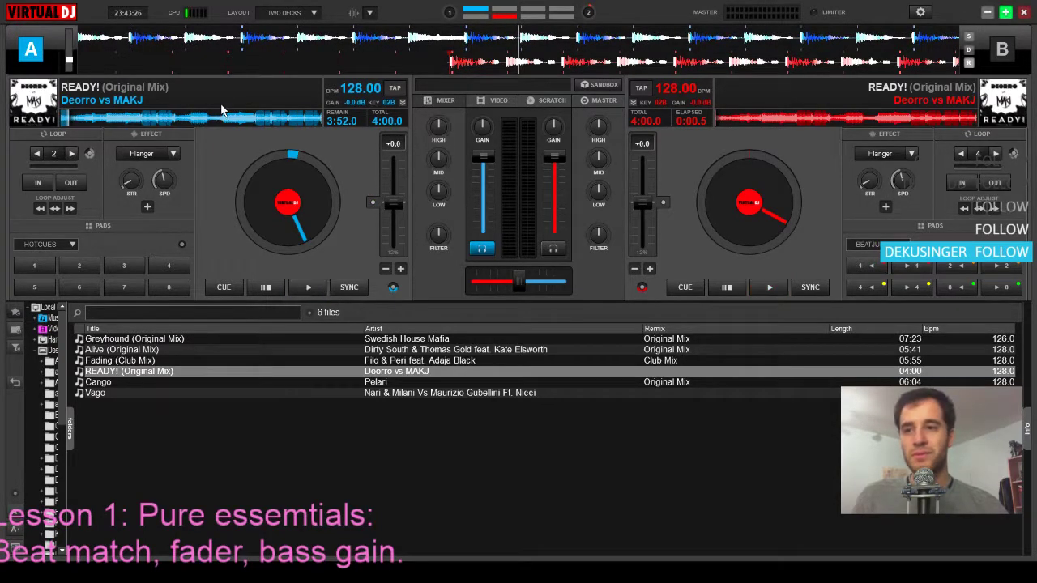
# Return deck A to the beginning of the track and scrub around the first beat
pyautogui.click(71, 119)
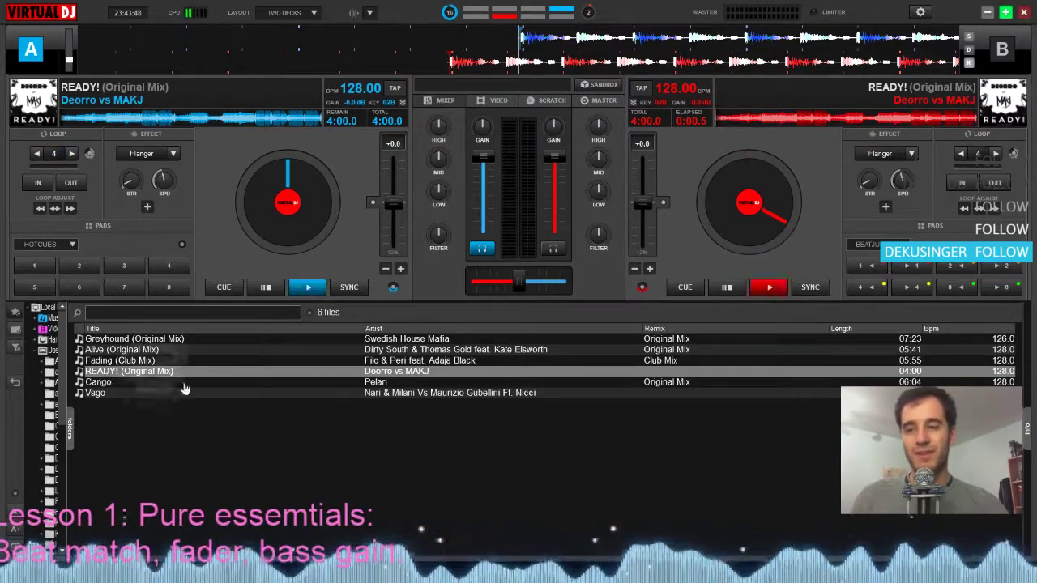
pyautogui.moveTo(261, 228); pyautogui.dragTo(305, 195)
pyautogui.moveTo(608, 43); pyautogui.dragTo(525, 38)
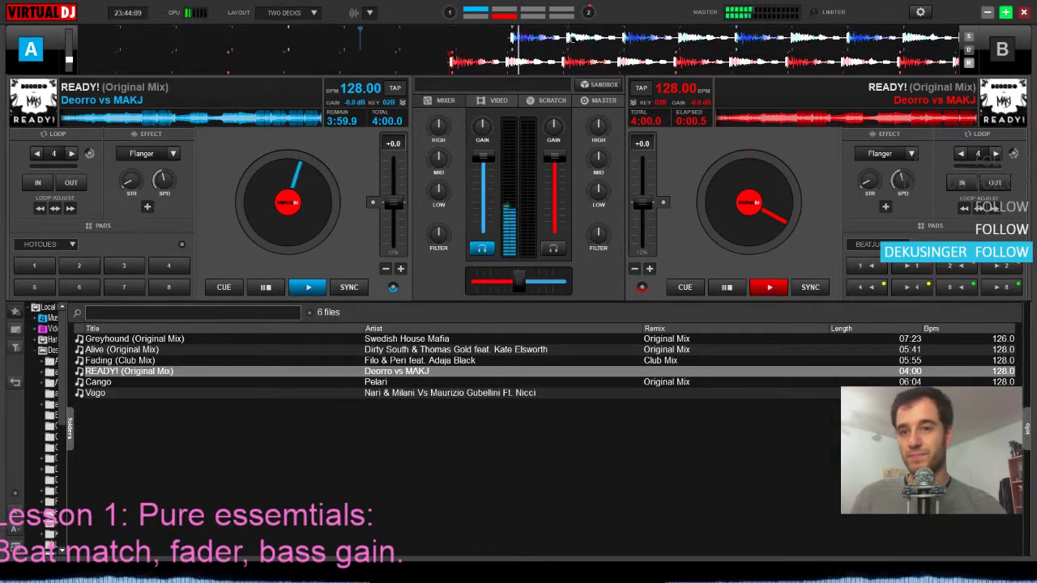
# Lower the volume faders of both decks to about three quarters and reposition deck A on its first beat
pyautogui.moveTo(483, 155); pyautogui.dragTo(487, 188)
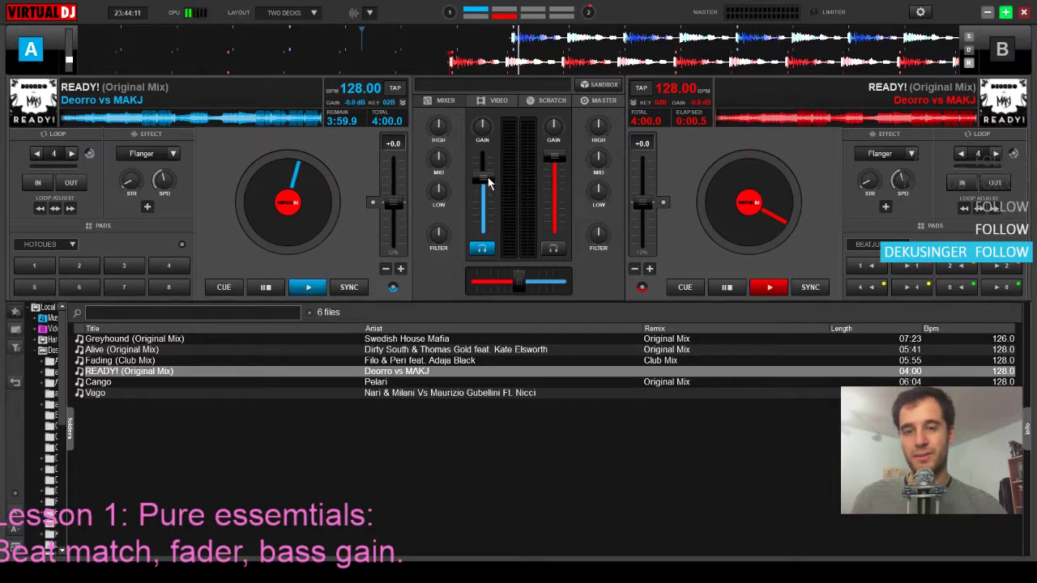
pyautogui.moveTo(554, 157); pyautogui.dragTo(554, 184)
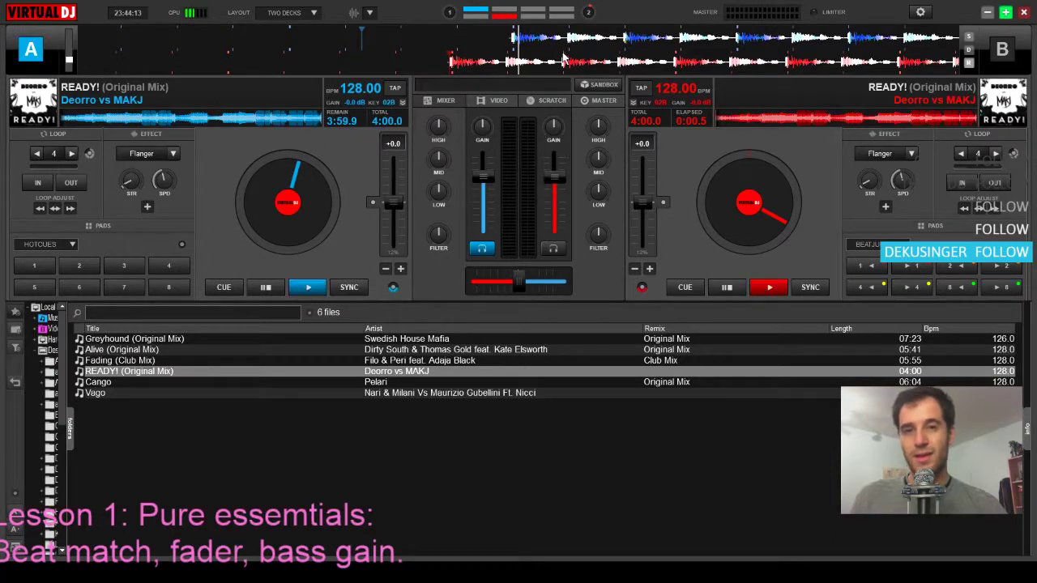
pyautogui.moveTo(563, 38); pyautogui.dragTo(569, 36)
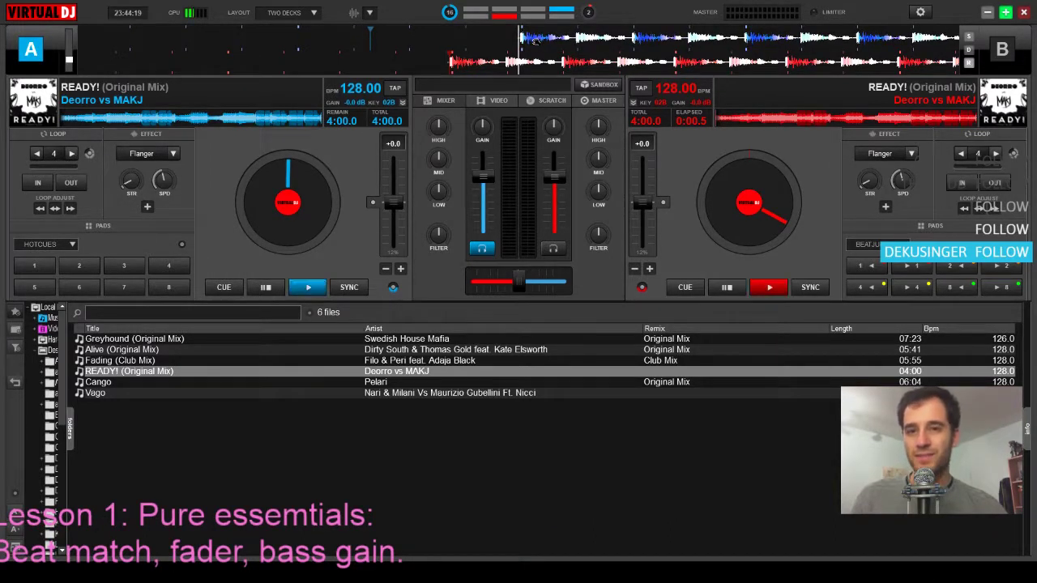
# Activate an auto loop at the start of deck A's track and set its length to 4 beats
pyautogui.click(52, 159)
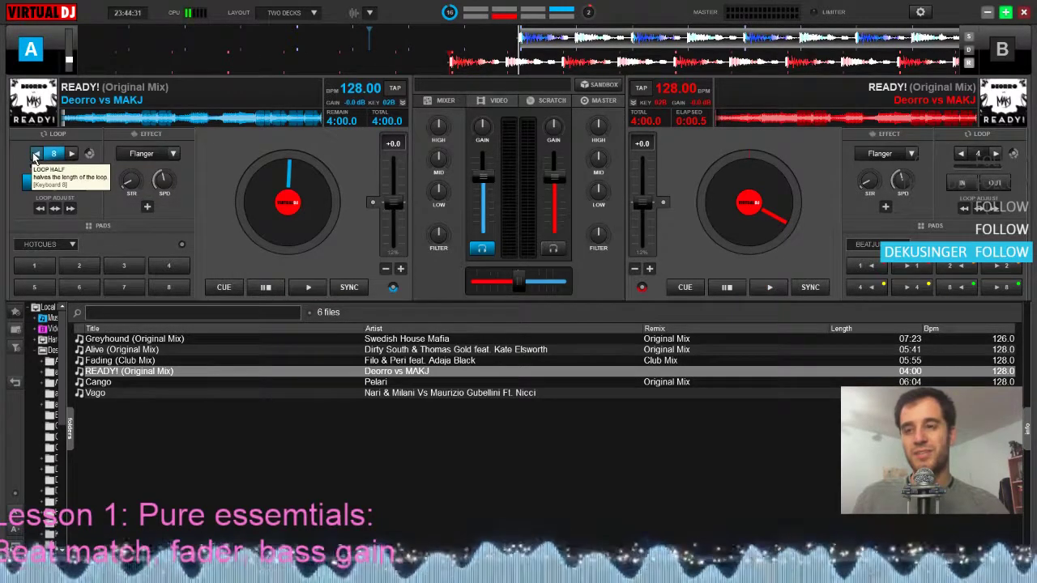
pyautogui.click(37, 155)
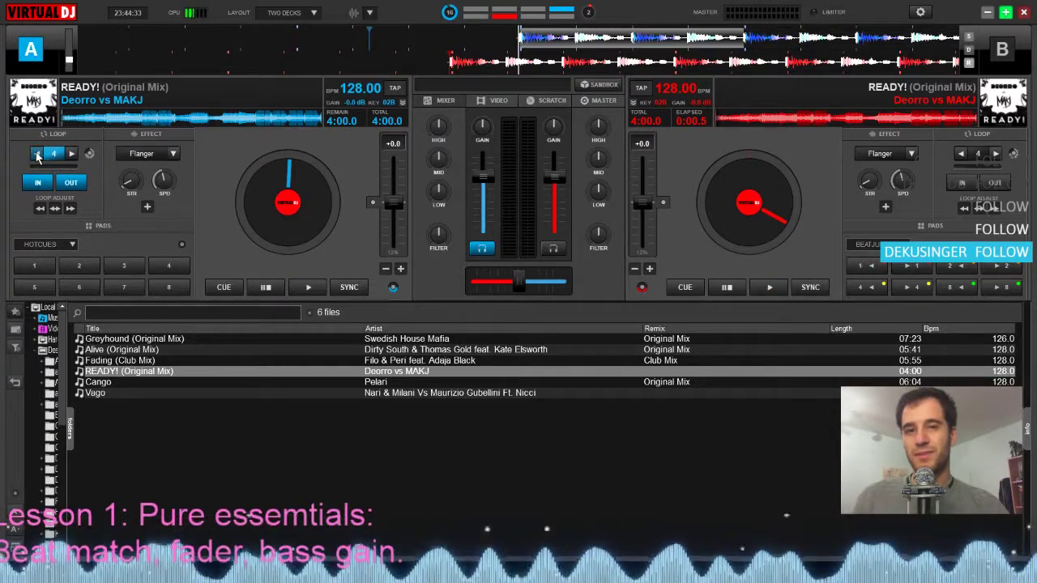
pyautogui.click(37, 155)
pyautogui.click(72, 154)
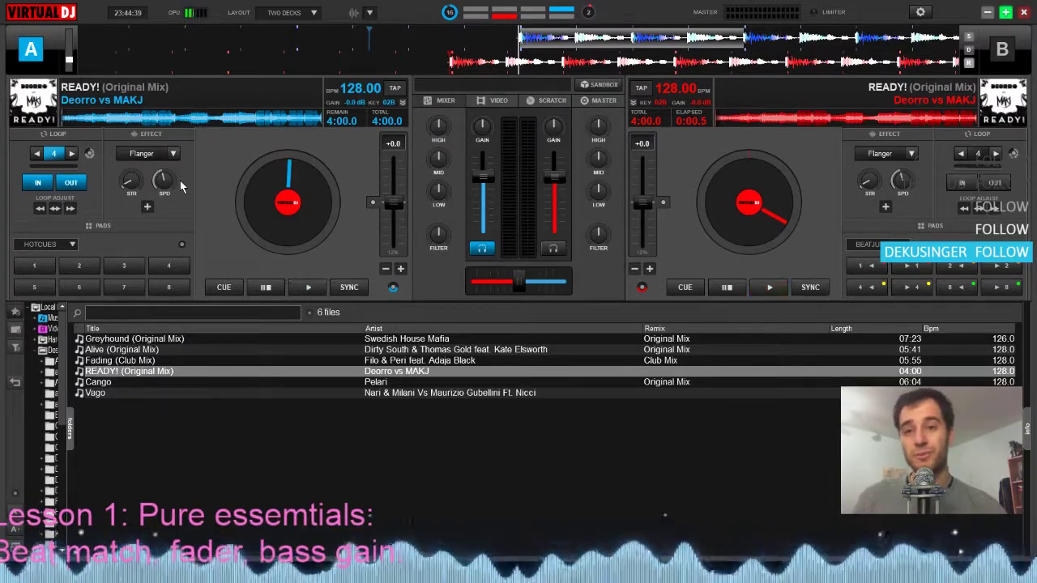
# Play deck A's 4-beat loop, stop it and move back to the first beat
pyautogui.press('space')
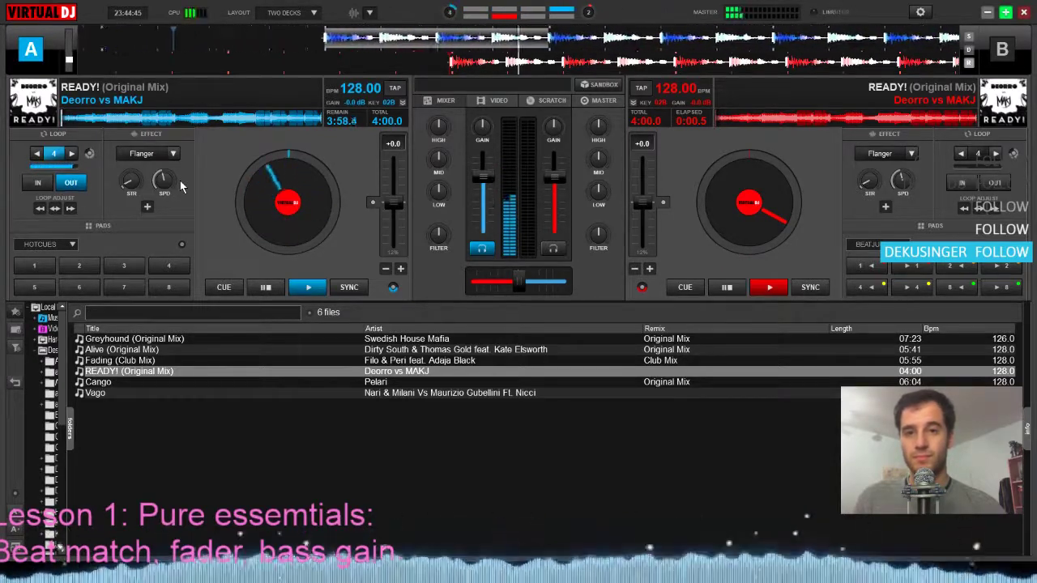
pyautogui.press('space')
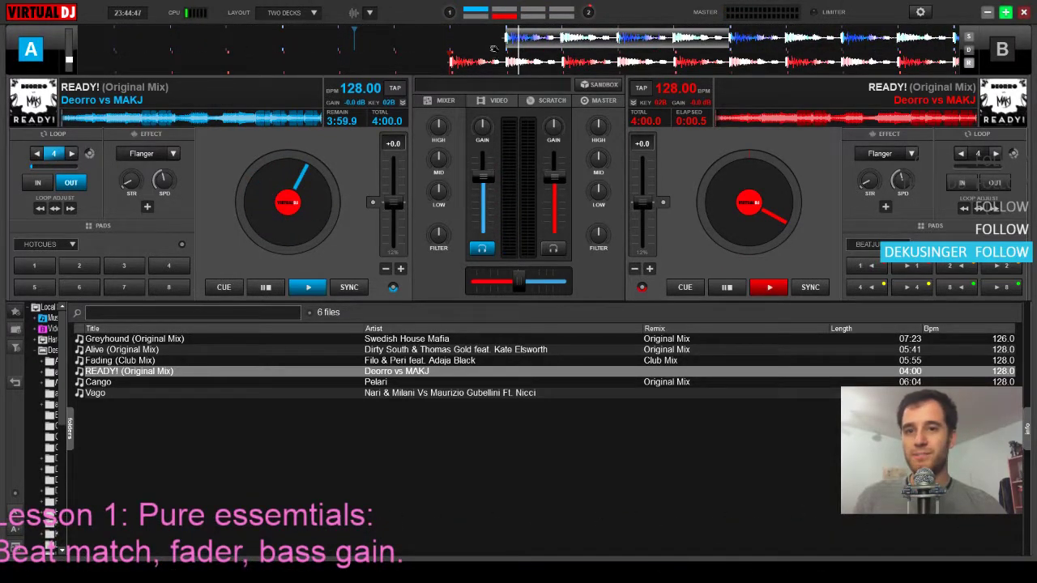
pyautogui.moveTo(503, 42); pyautogui.dragTo(513, 39)
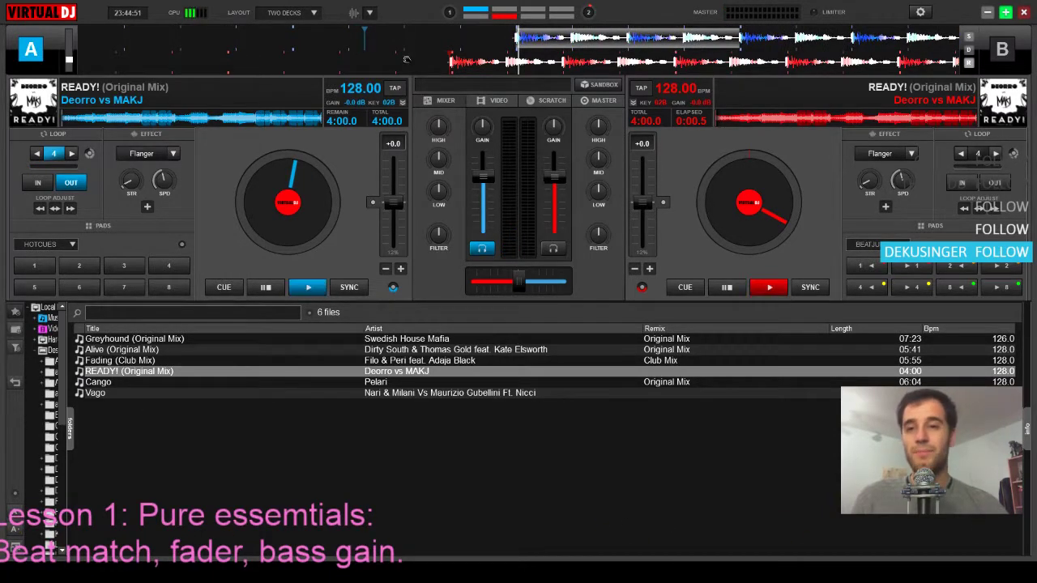
# Move deck B's track to its first beat and toggle deck A's headphone monitoring
pyautogui.moveTo(409, 71); pyautogui.dragTo(476, 73)
pyautogui.click(484, 247)
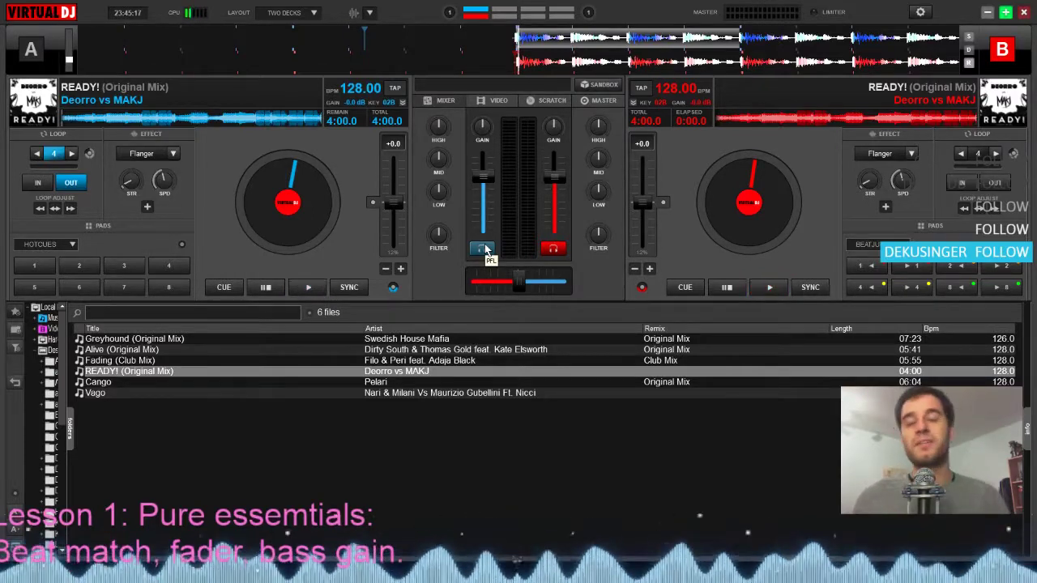
pyautogui.click(483, 247)
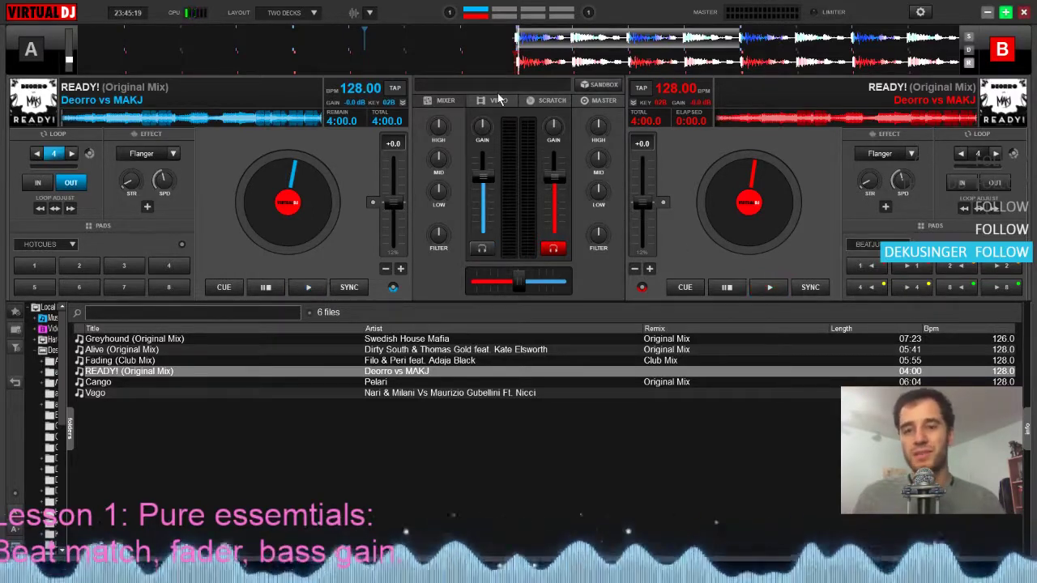
# Activate a 4-beat auto loop on deck B, audition it briefly, and make deck A the active deck
pyautogui.click(985, 155)
pyautogui.press('space')
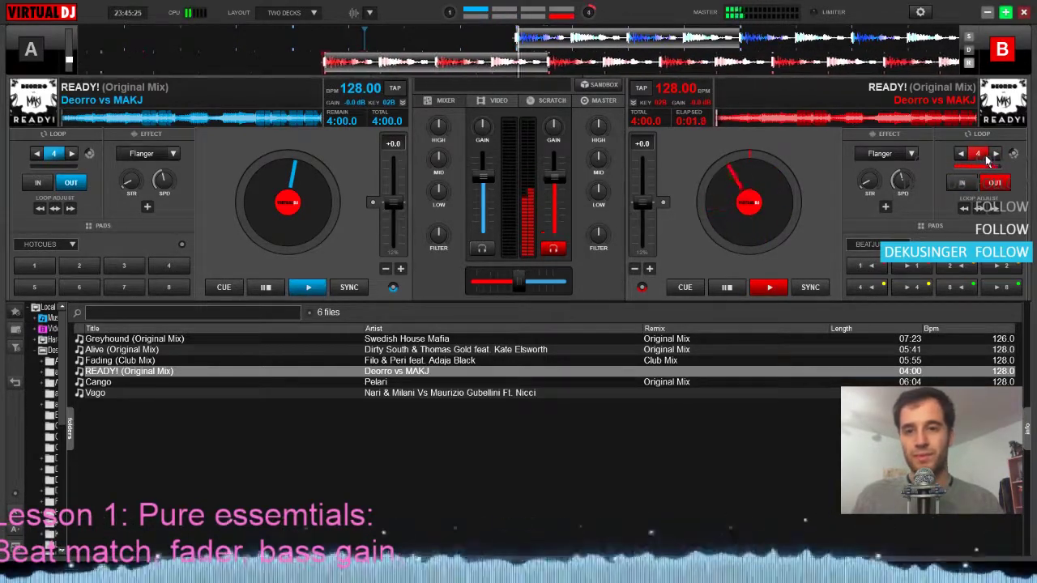
pyautogui.press('space')
pyautogui.press('Tab')
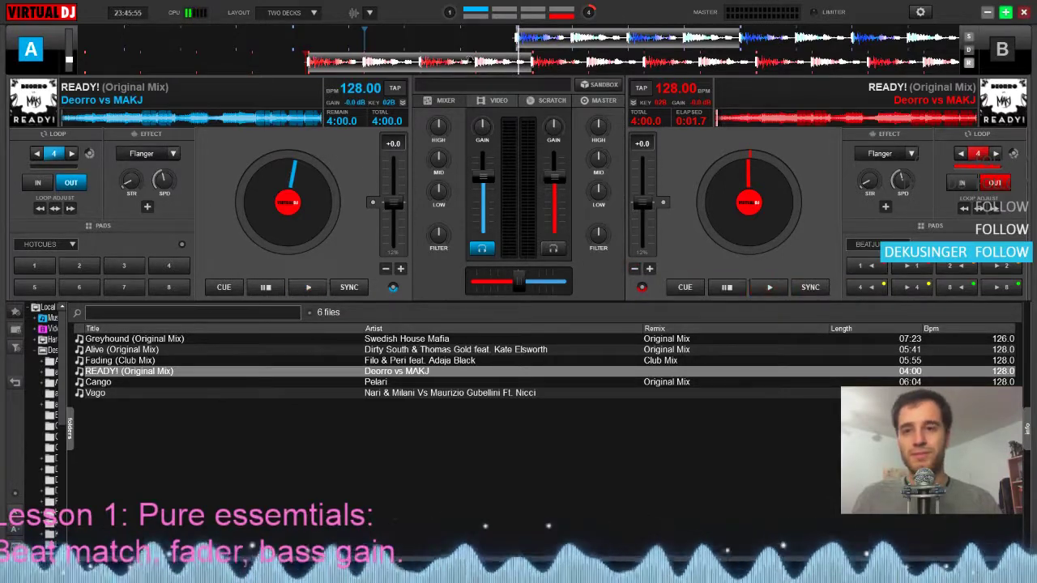
# Return deck B to its first beat and align deck A's start position with it, leaving deck B active
pyautogui.moveTo(470, 59); pyautogui.dragTo(678, 57)
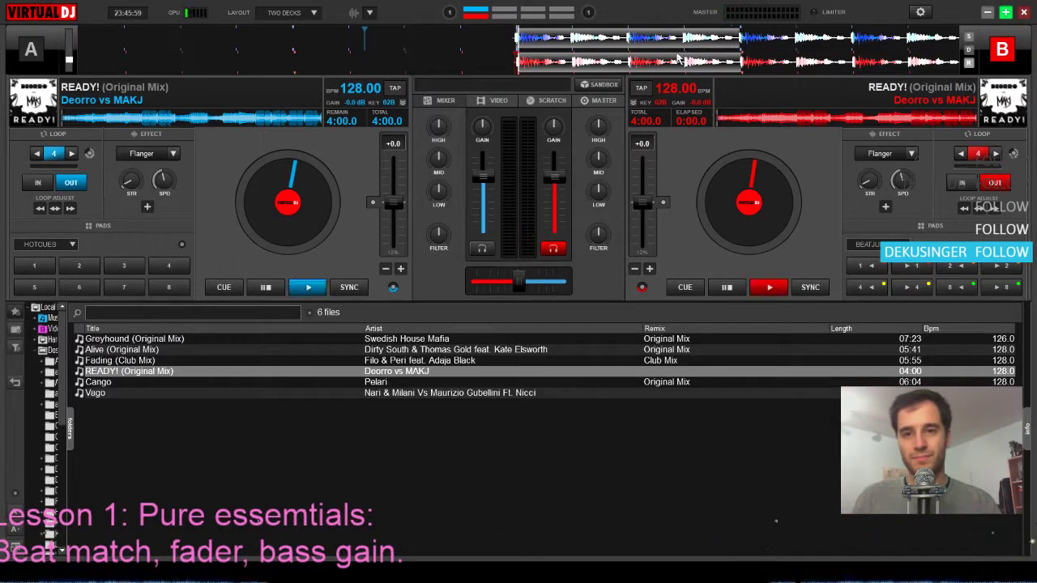
pyautogui.click(605, 39)
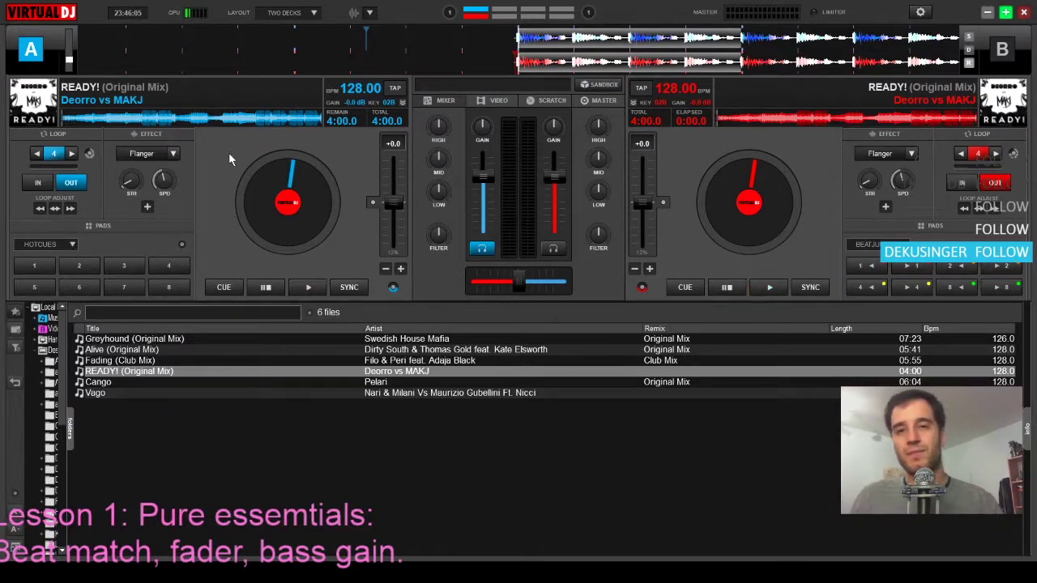
pyautogui.press('Tab')
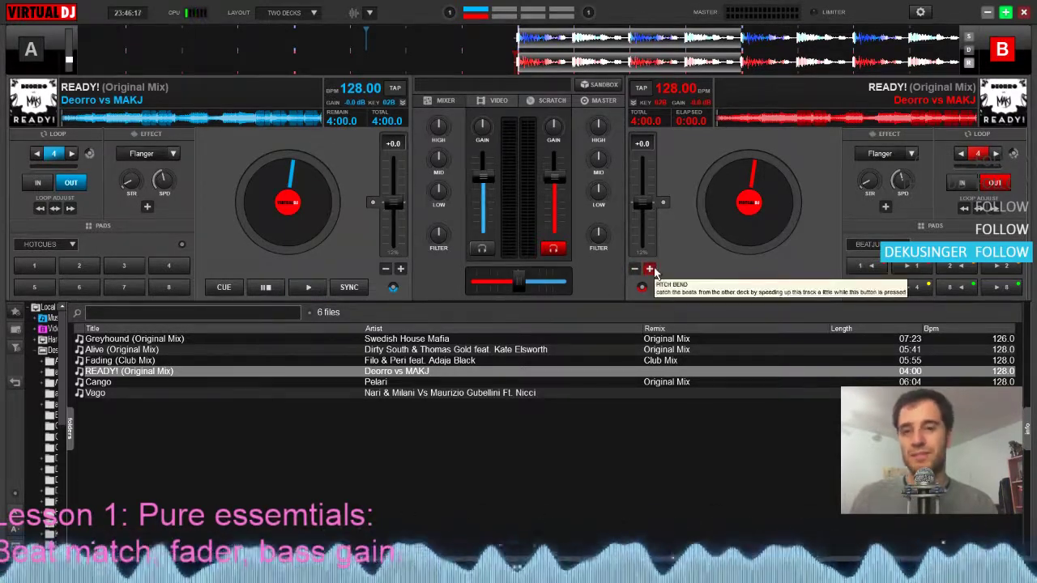
# Start deck A's loop playing and bring in deck B's loop over it
pyautogui.press('Tab')
pyautogui.press('space')
pyautogui.press('Tab')
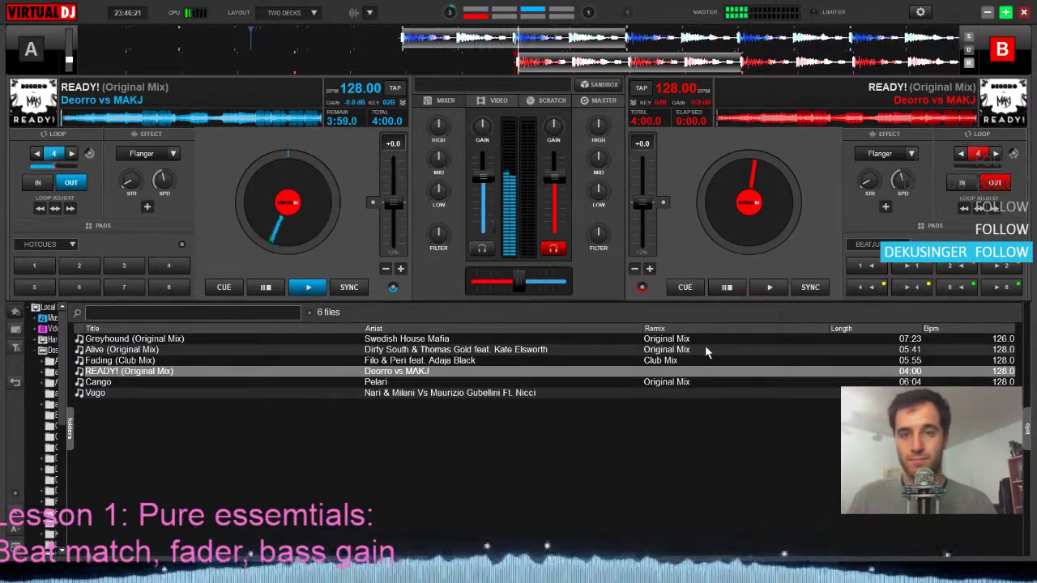
pyautogui.press('space')
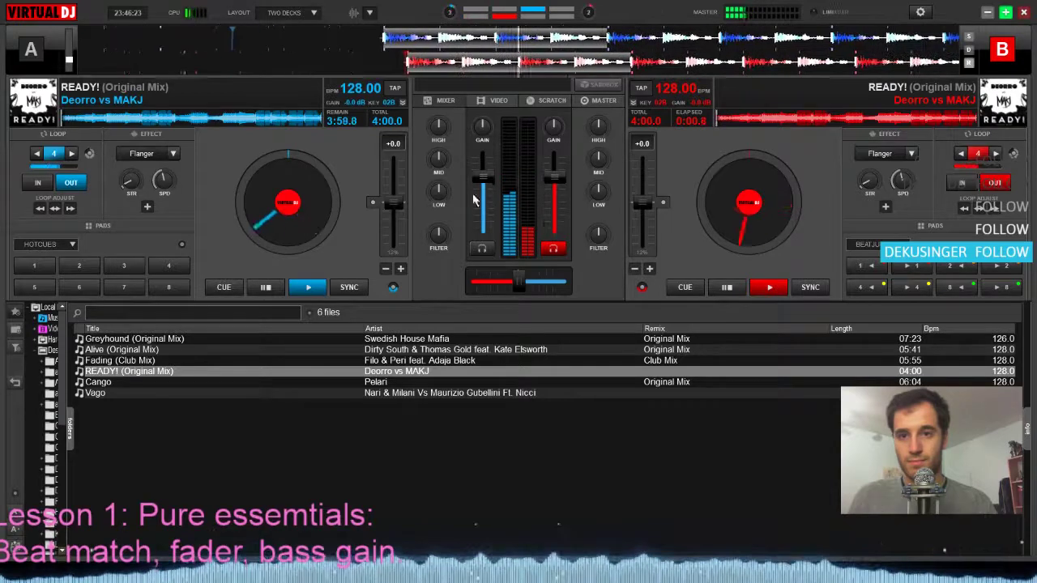
# Nudge deck B faster and slower with pitch bend to match deck A's beats, and stop both decks
pyautogui.click(649, 270)
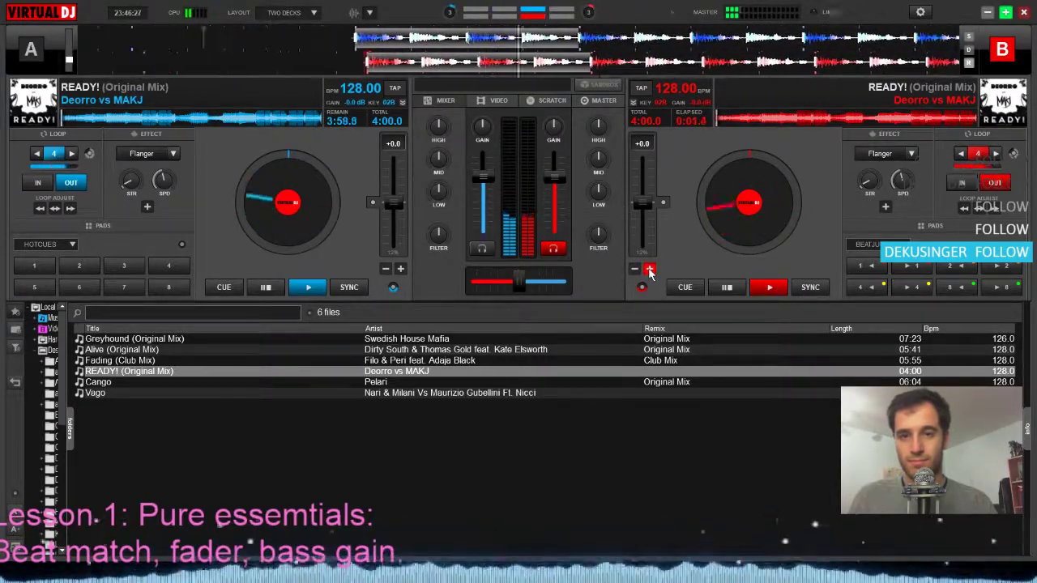
pyautogui.click(635, 270)
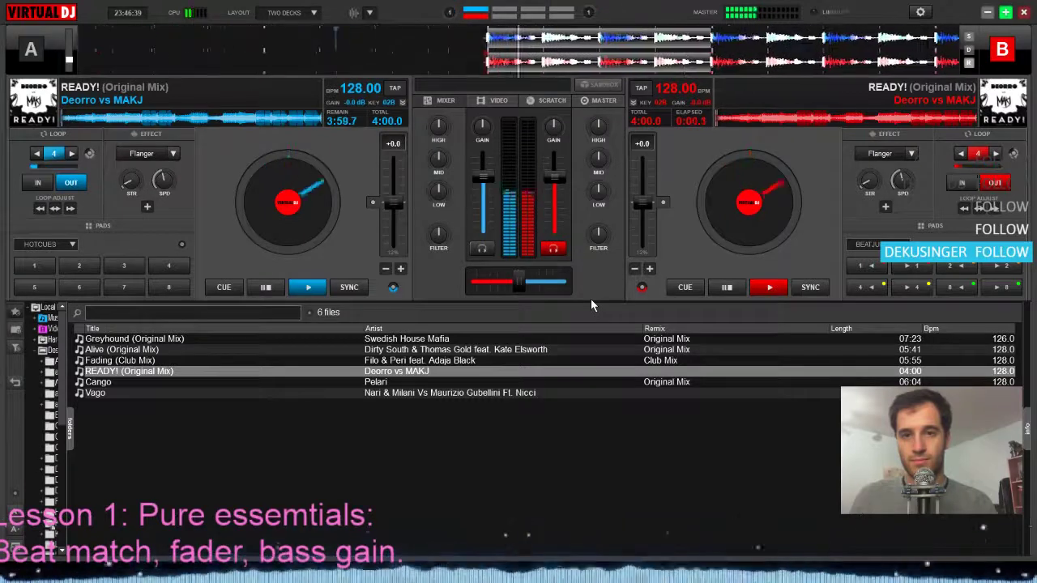
pyautogui.press('space')
pyautogui.press('Tab')
pyautogui.press('space')
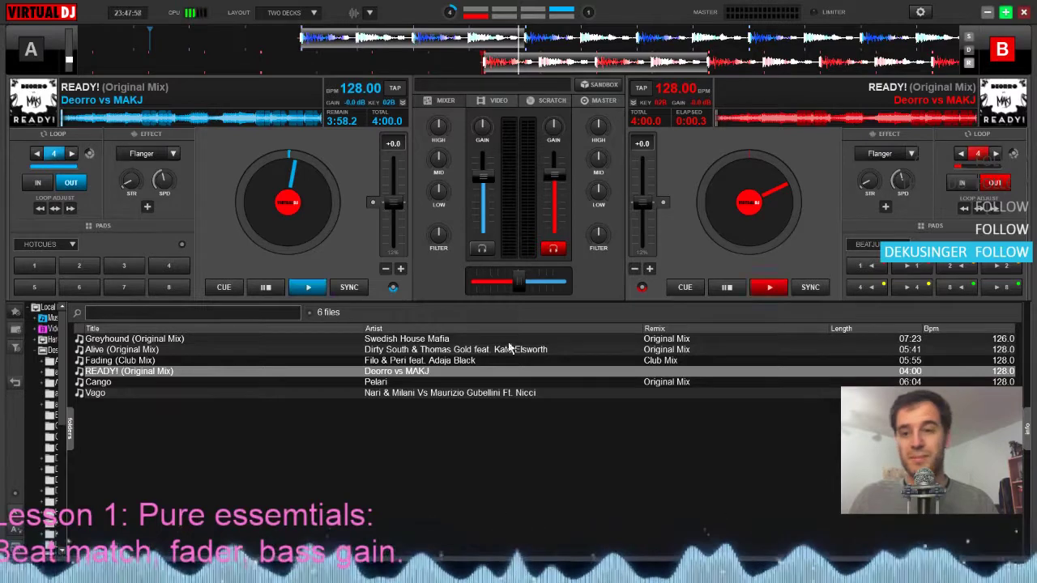
# Load Alive (Original Mix) on deck A and Fading (Club Mix) on deck B, and seek Alive to about 1:58 remaining
pyautogui.click(158, 350)
pyautogui.moveTo(160, 352); pyautogui.dragTo(300, 201)
pyautogui.moveTo(121, 361); pyautogui.dragTo(713, 190)
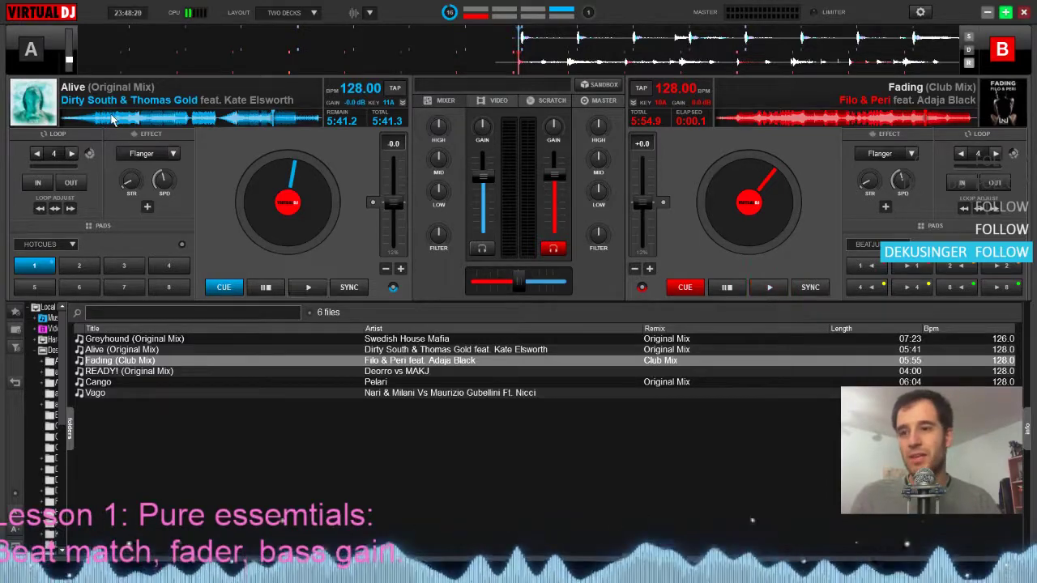
pyautogui.moveTo(120, 118); pyautogui.dragTo(231, 128)
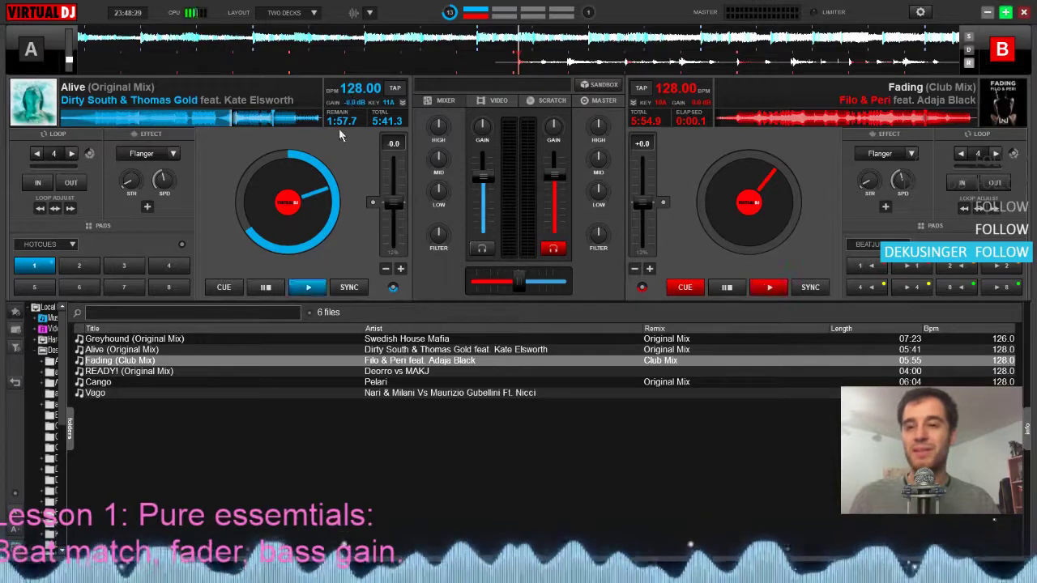
# Seek through the different sections of Alive on deck A and settle at about 1:04 remaining, just before Cue 1
pyautogui.click(292, 120)
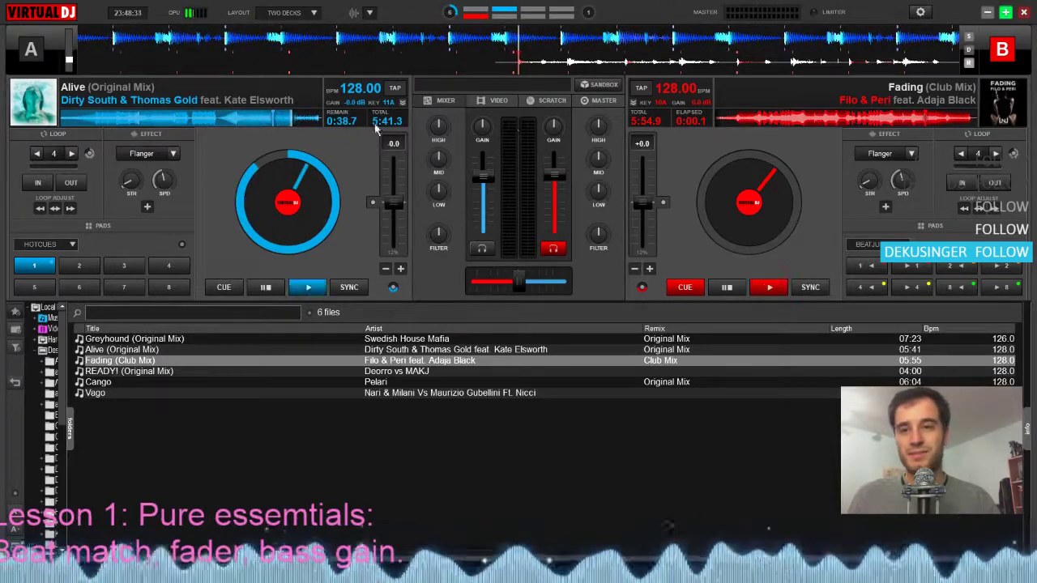
pyautogui.click(244, 119)
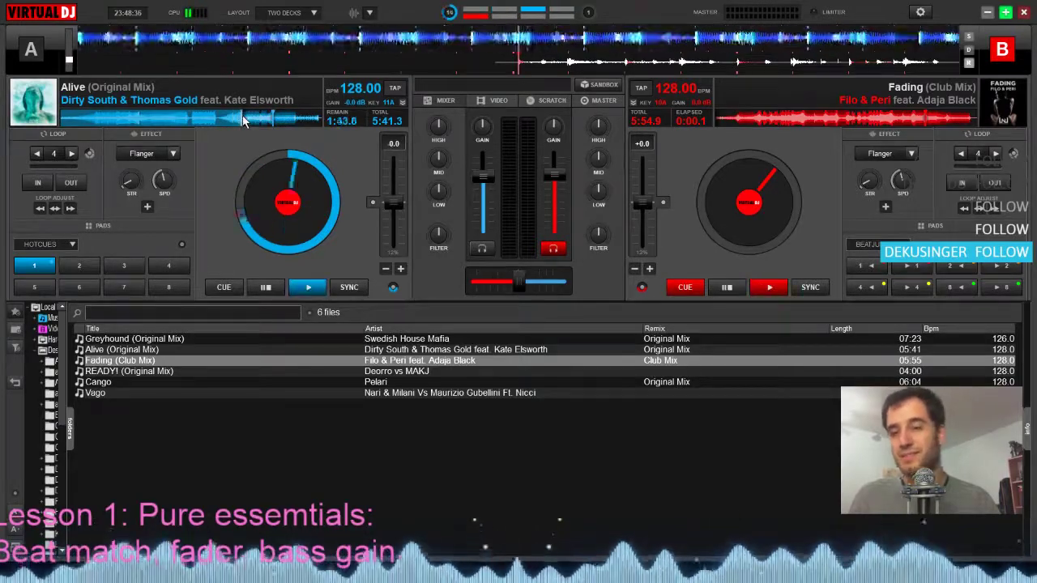
pyautogui.click(267, 123)
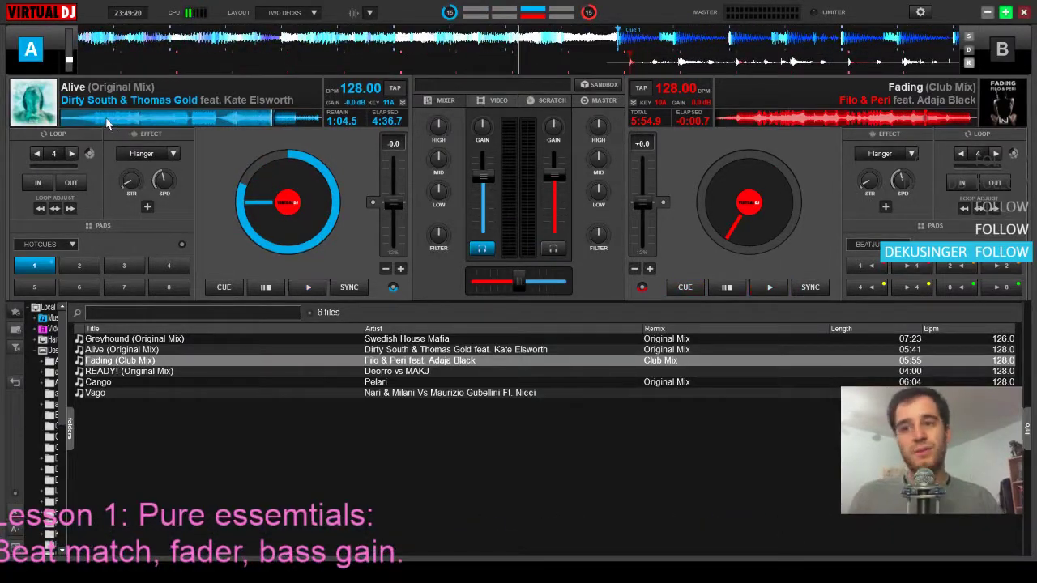
pyautogui.click(155, 123)
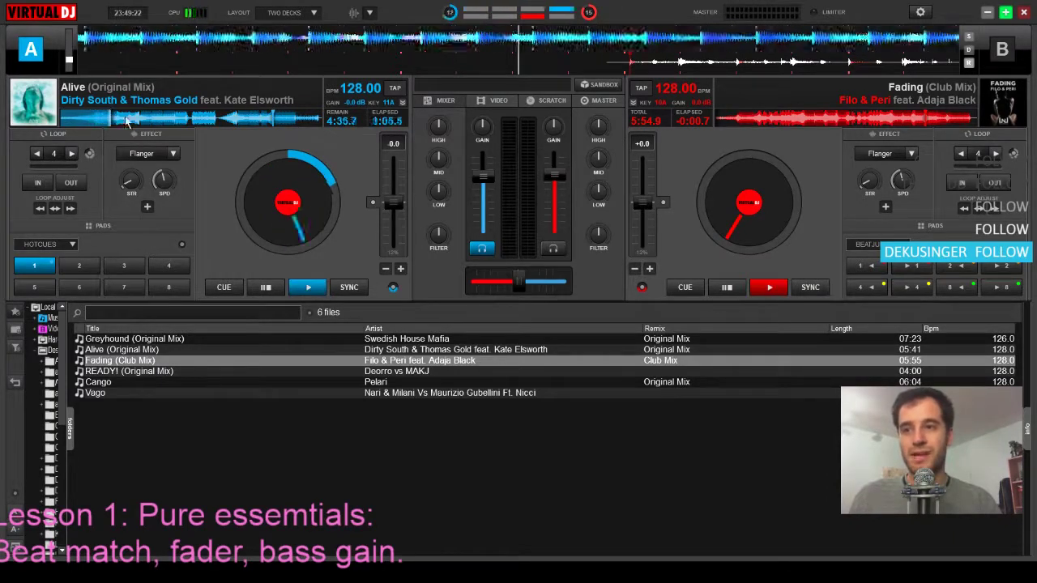
pyautogui.click(231, 120)
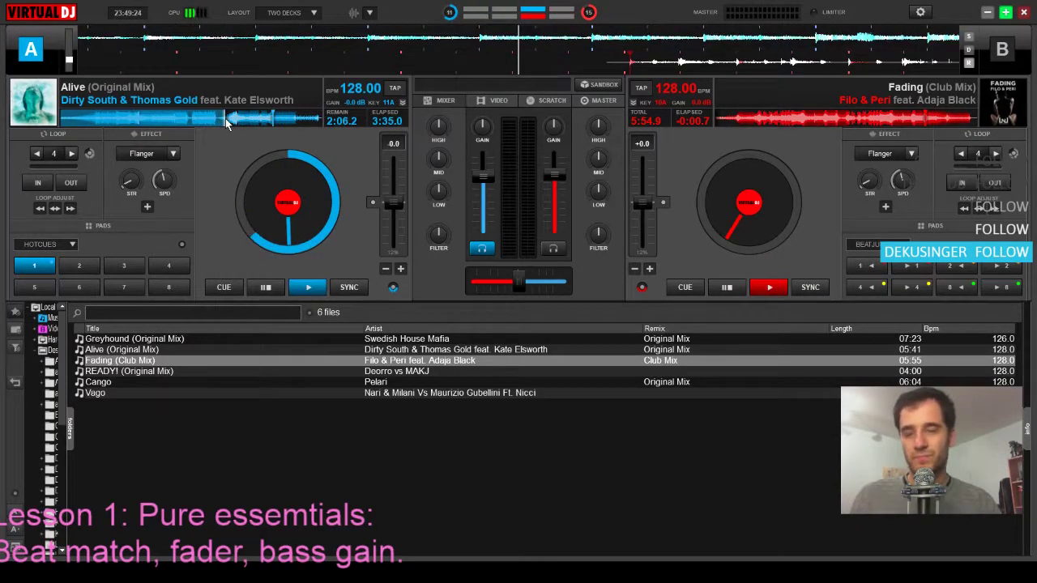
pyautogui.click(272, 120)
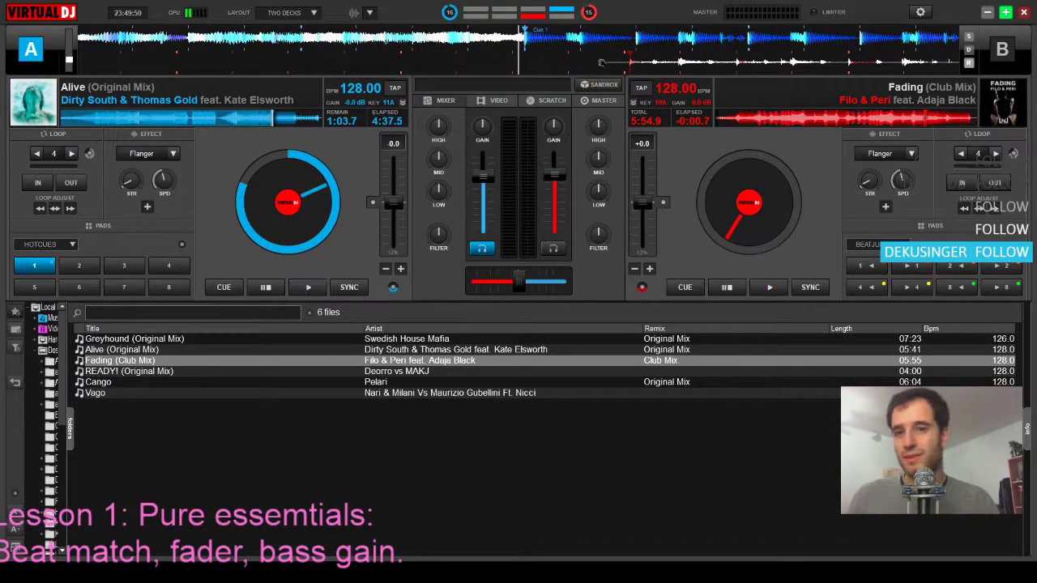
# Align Fading's first beat on deck B and Alive's Cue 1 on deck A with the playhead
pyautogui.moveTo(711, 62); pyautogui.dragTo(548, 72)
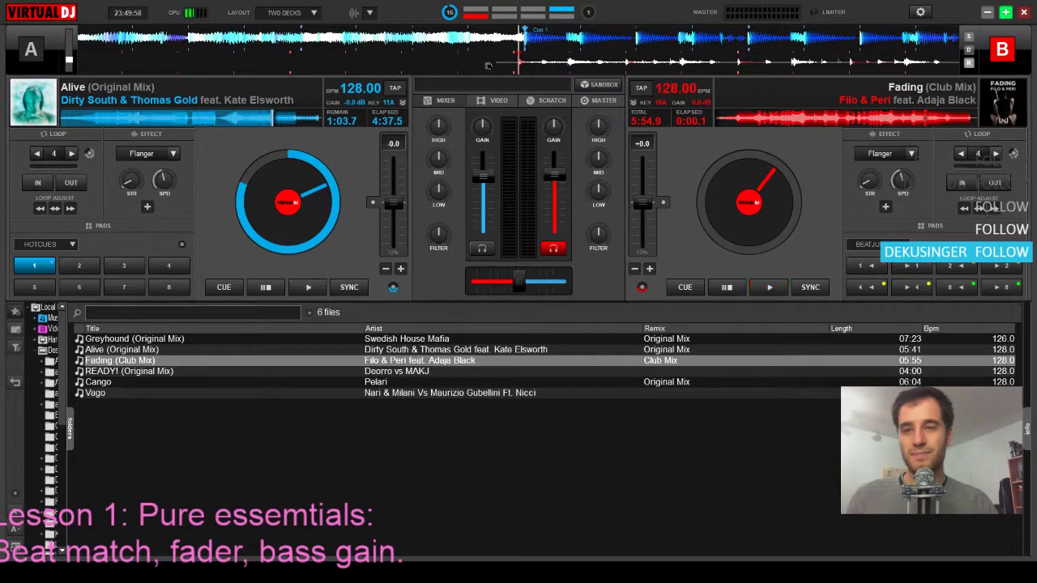
pyautogui.click(405, 34)
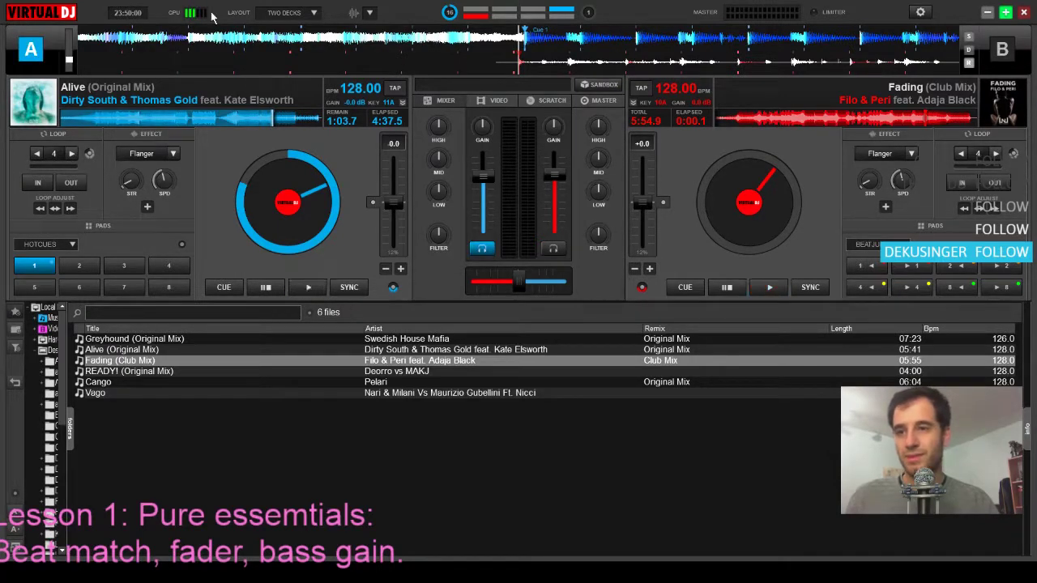
pyautogui.moveTo(230, 34); pyautogui.dragTo(379, 36)
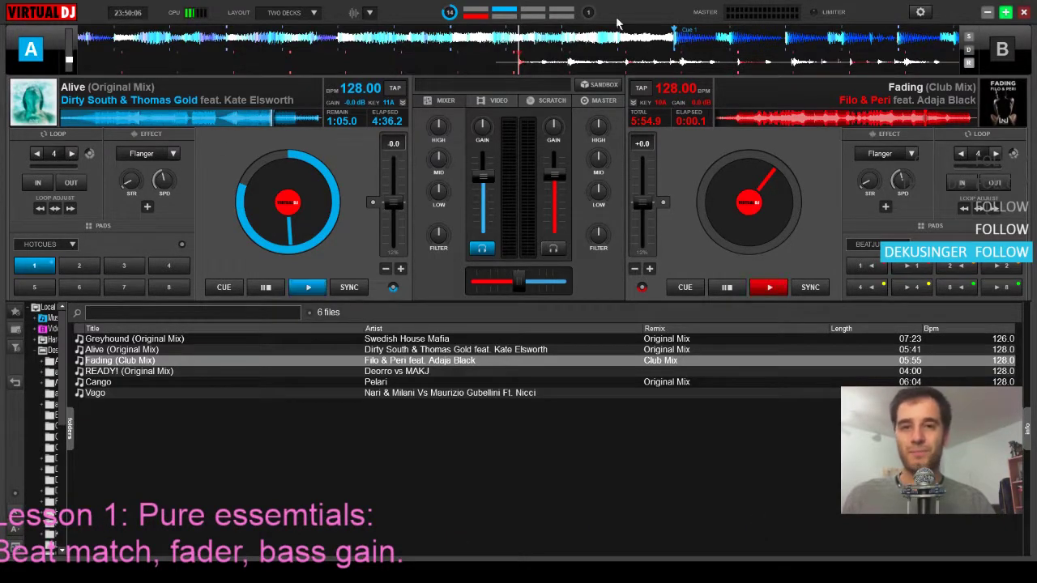
pyautogui.moveTo(674, 35); pyautogui.dragTo(518, 47)
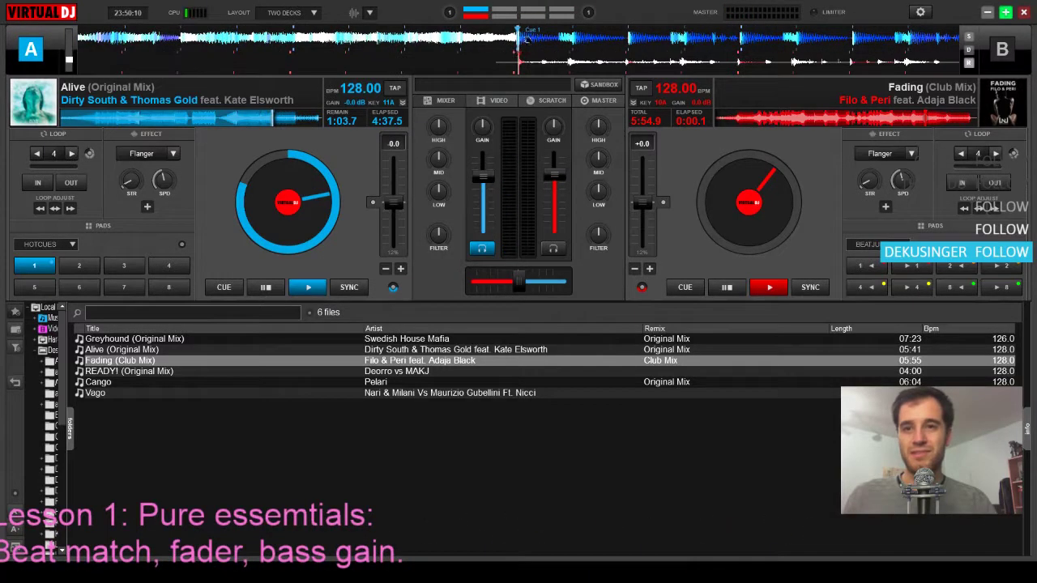
# Rewind Alive to before Cue 1 and start Fading on deck B over the playing track as the cue arrives
pyautogui.click(738, 208)
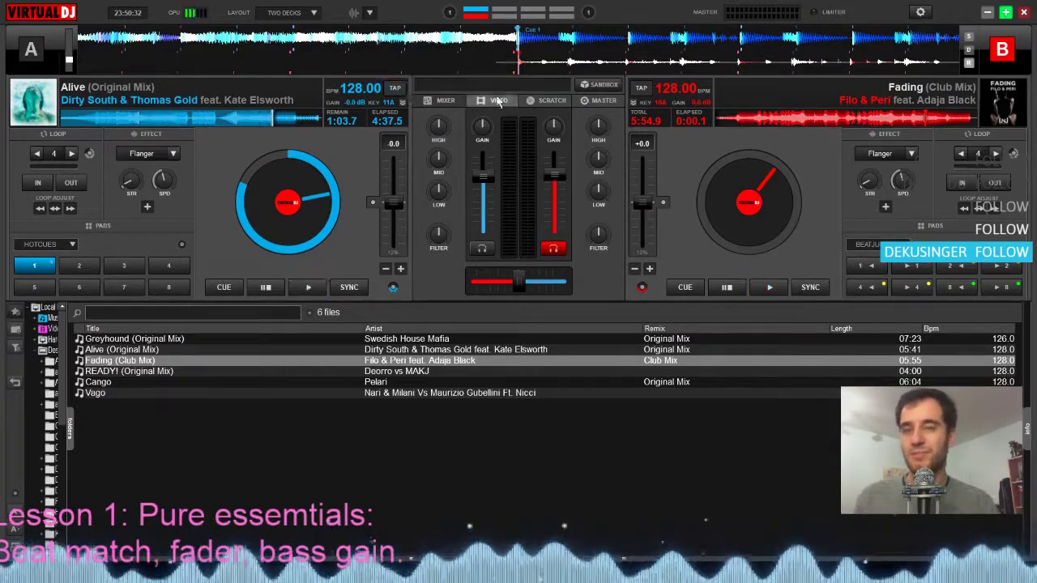
pyautogui.moveTo(322, 42); pyautogui.dragTo(906, 41)
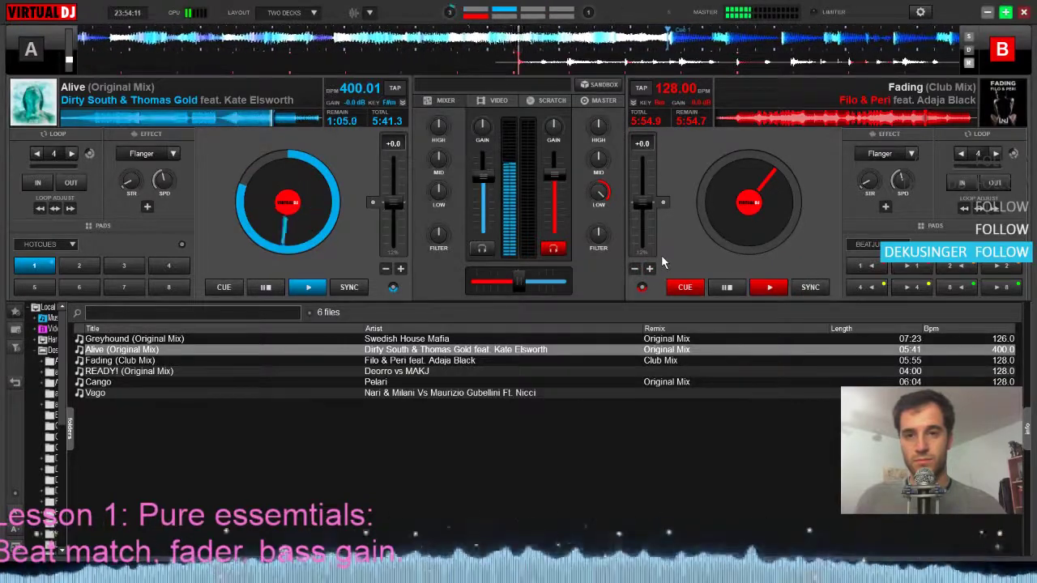
pyautogui.press('space')
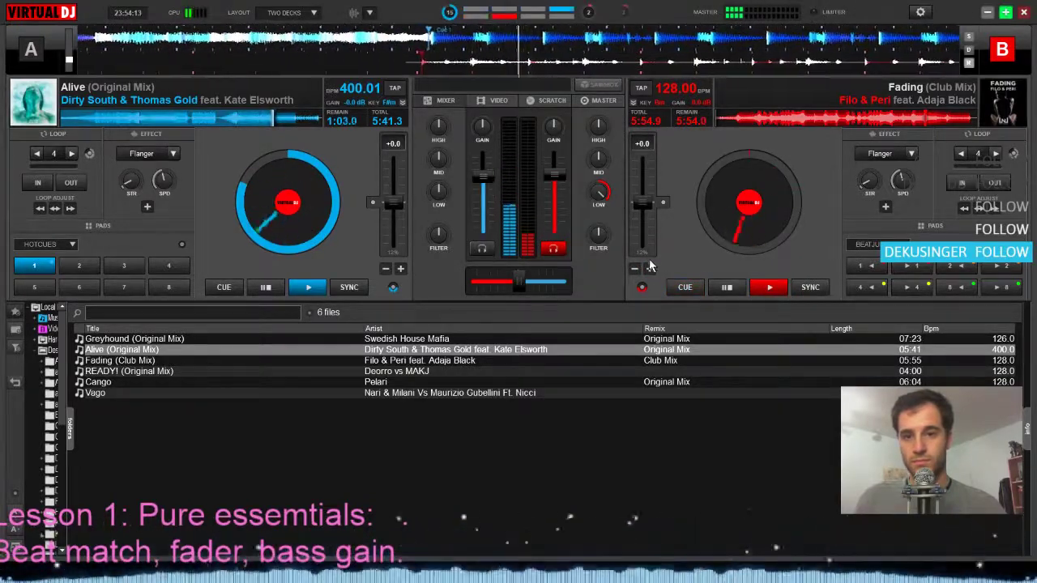
# Nudge deck B faster and slower with pitch bend to match Alive's beats, and restore Fading's low EQ to its centre setting
pyautogui.click(640, 265)
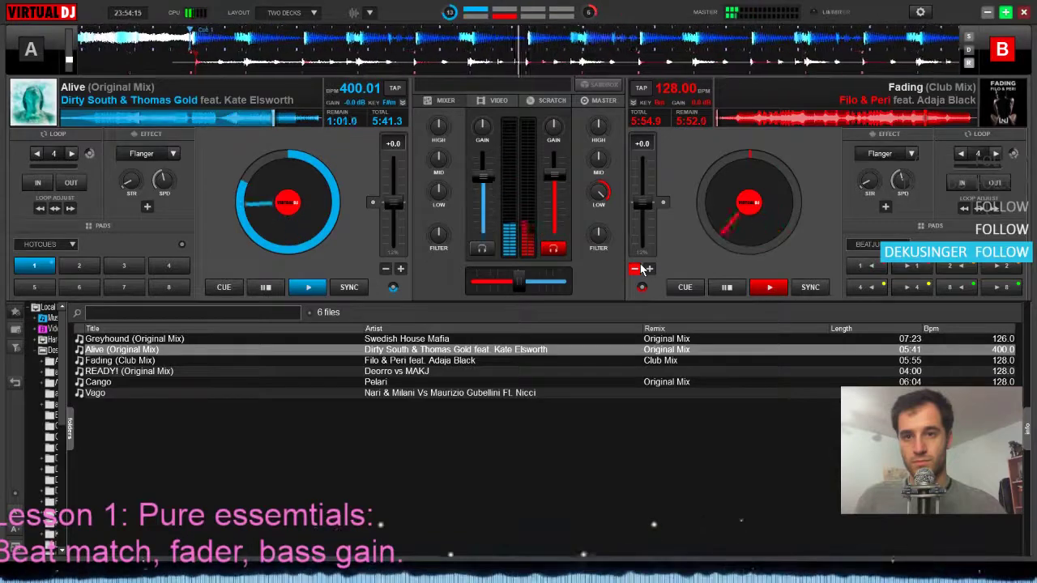
pyautogui.click(648, 269)
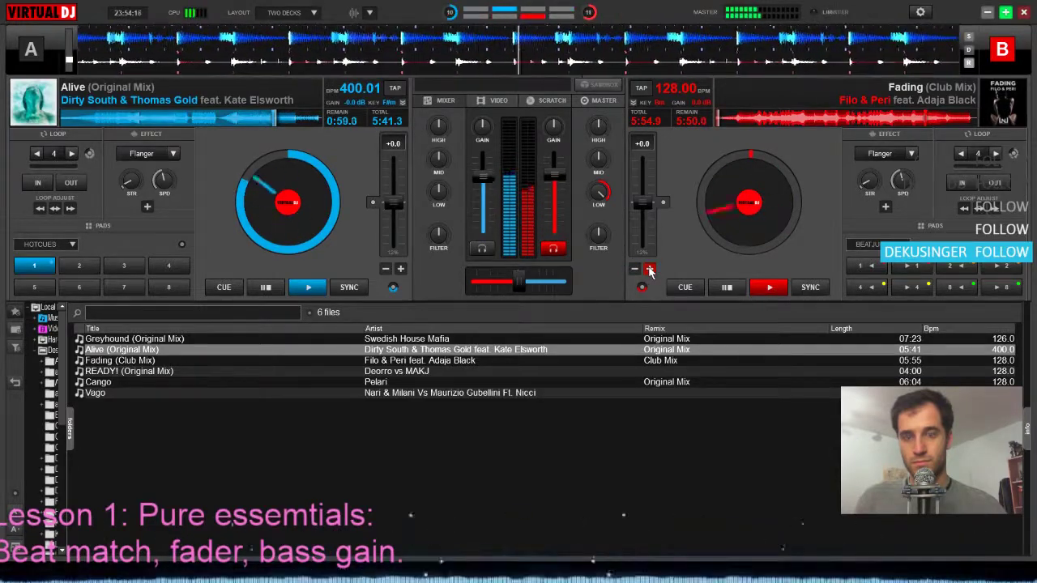
pyautogui.click(637, 270)
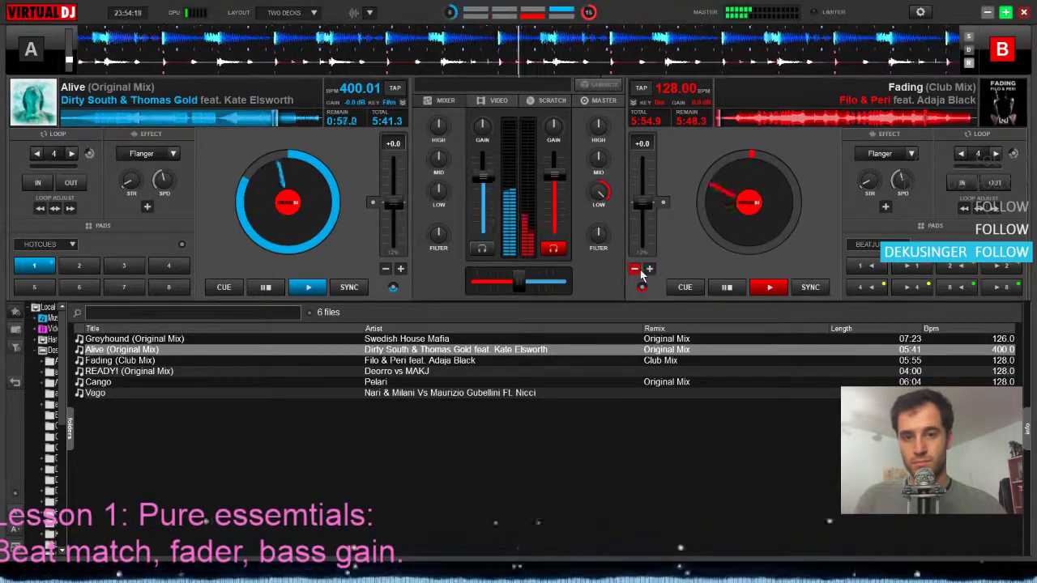
pyautogui.click(648, 270)
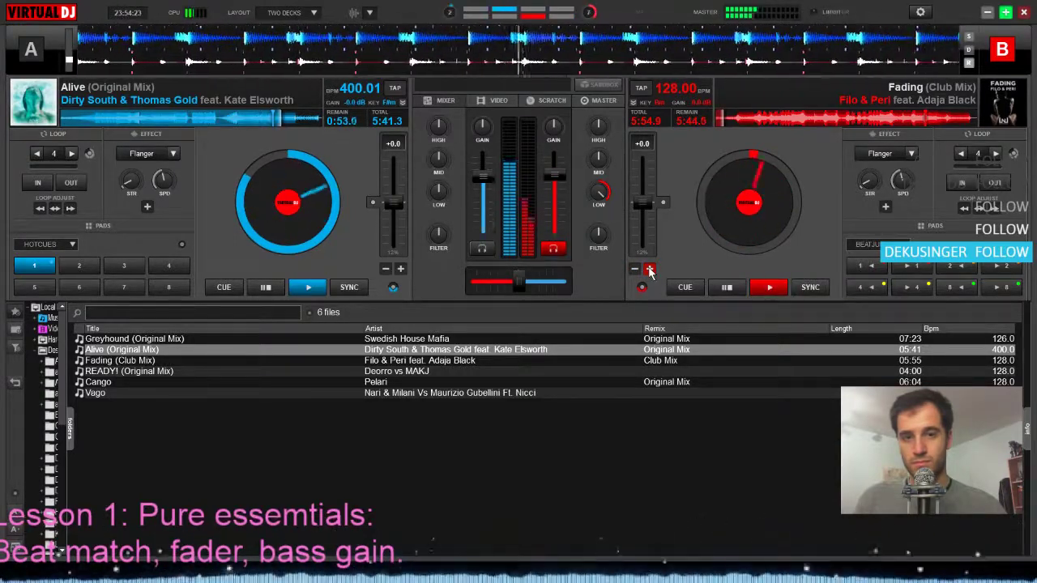
pyautogui.click(637, 270)
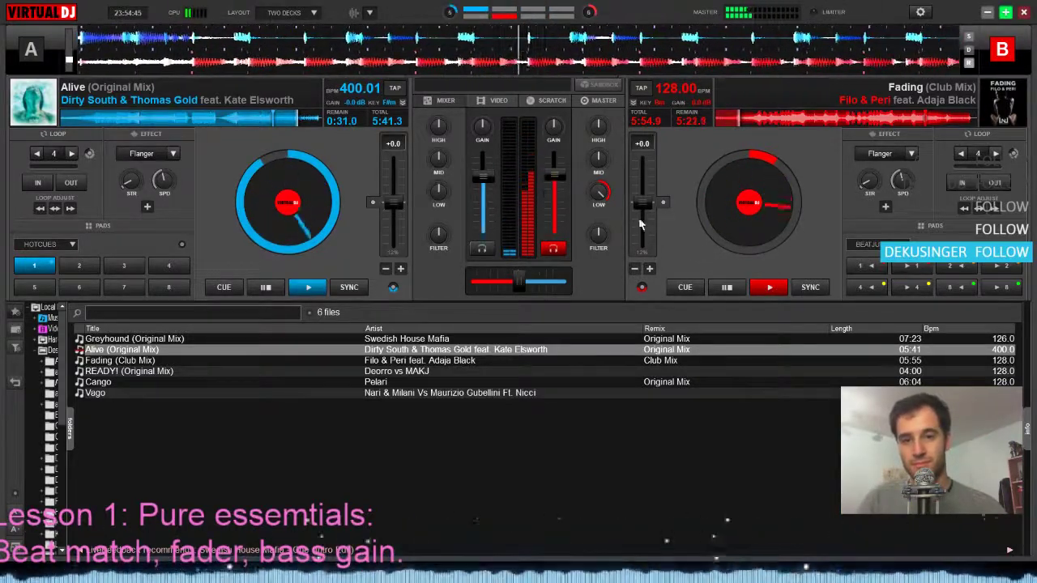
pyautogui.click(599, 200)
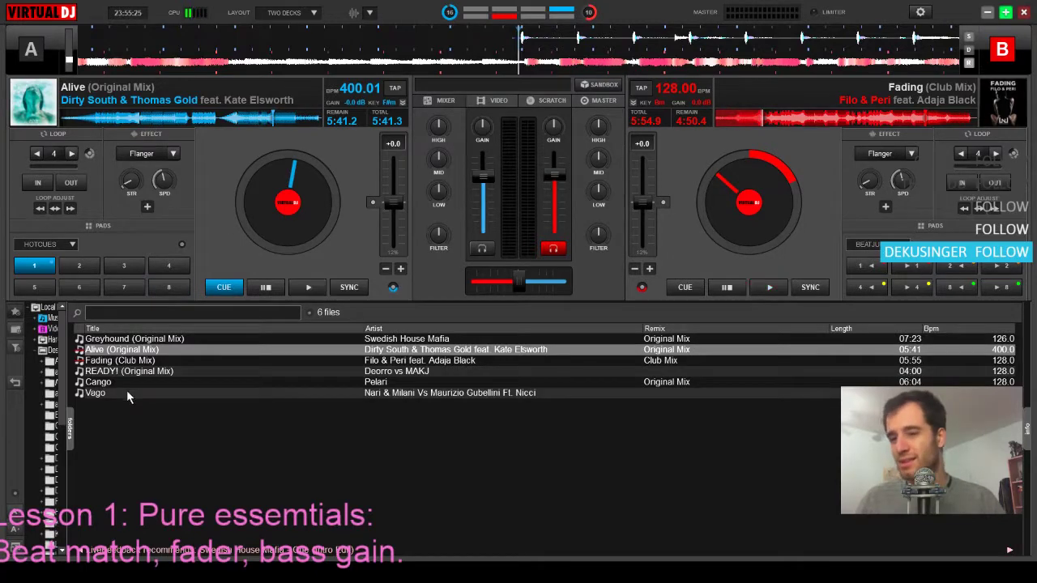
# Load Cango (Original Mix) on deck B and Vago on deck A, and seek Cango to about 1:06 remaining
pyautogui.moveTo(134, 382); pyautogui.dragTo(776, 178)
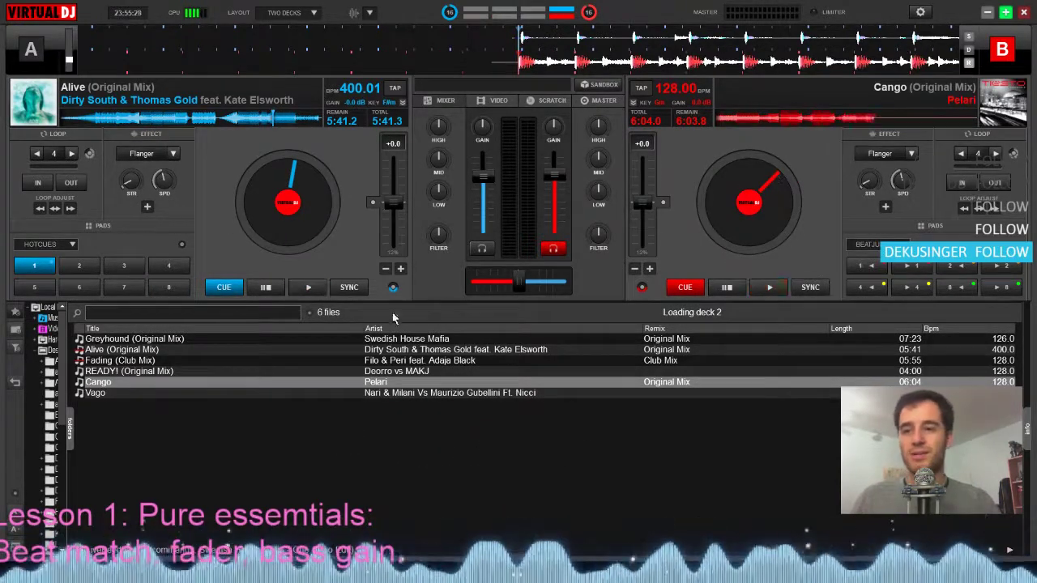
pyautogui.moveTo(115, 395); pyautogui.dragTo(305, 209)
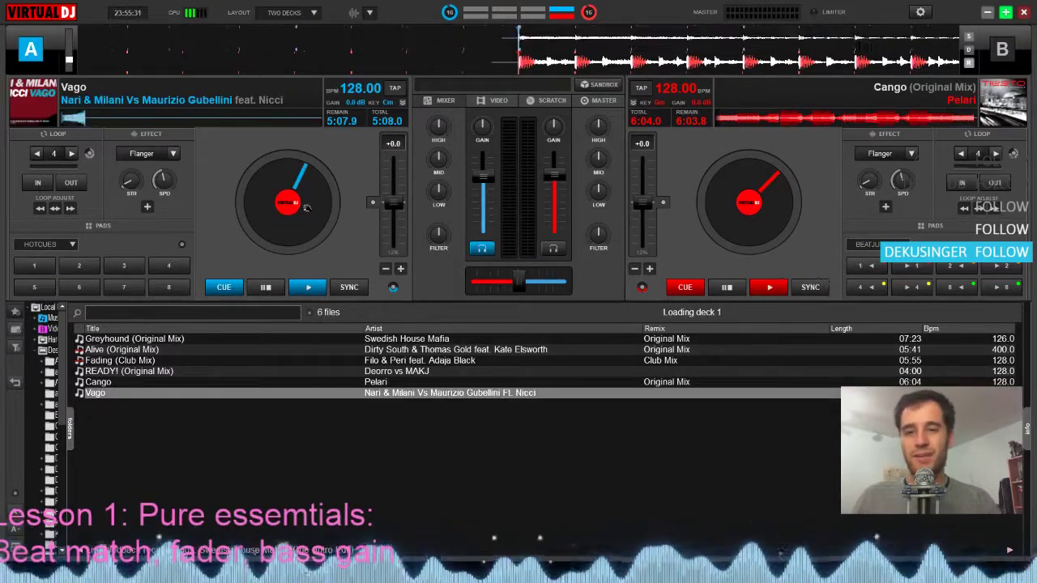
pyautogui.click(928, 122)
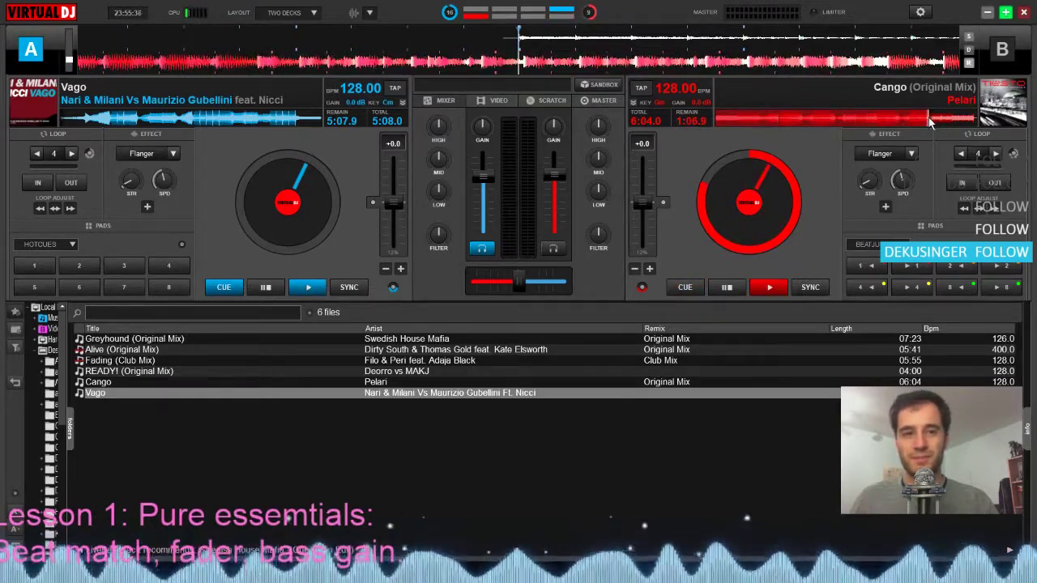
pyautogui.click(923, 121)
pyautogui.click(928, 122)
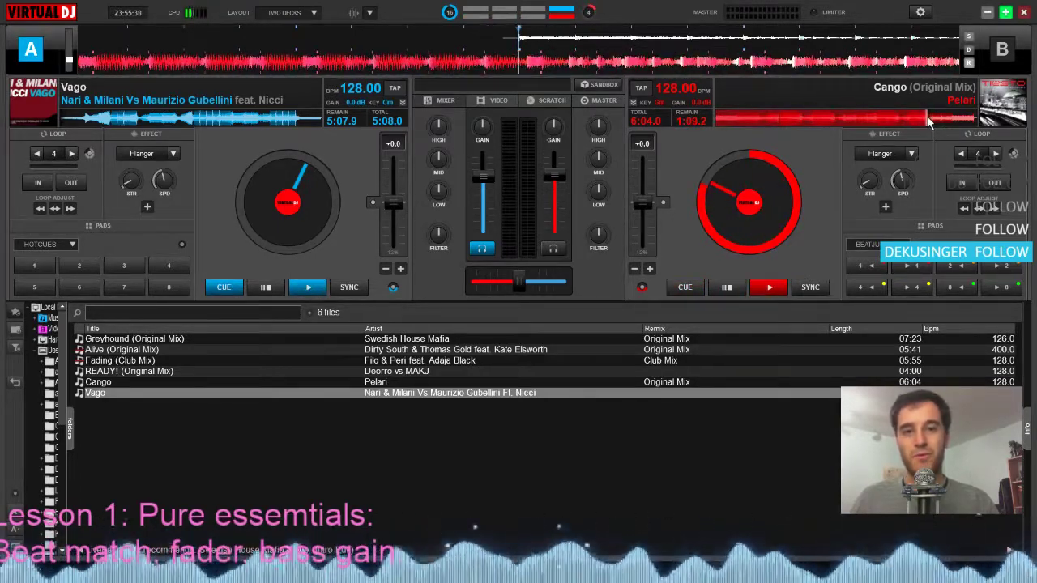
pyautogui.click(930, 122)
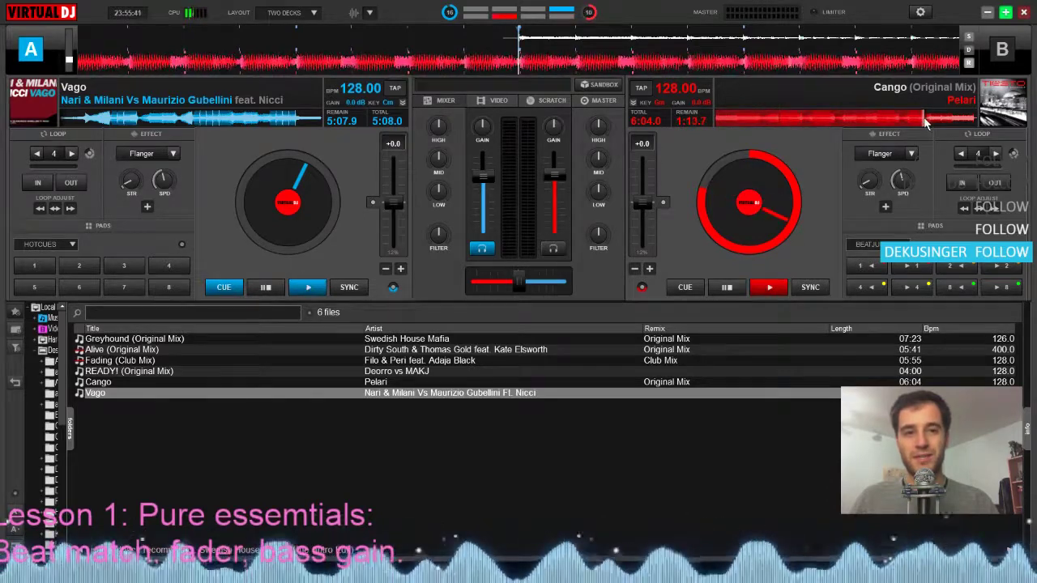
pyautogui.click(931, 121)
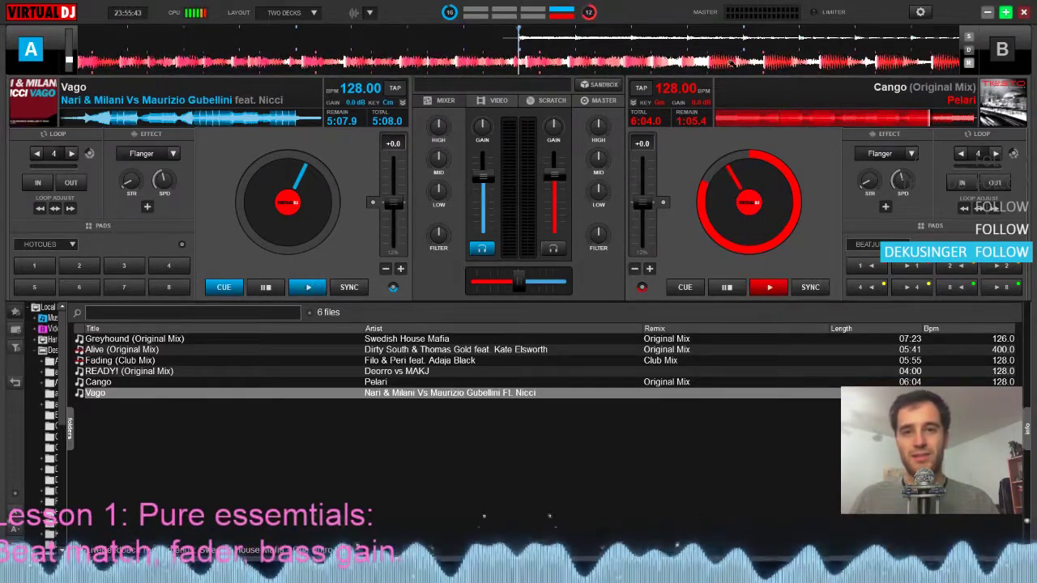
pyautogui.moveTo(676, 63); pyautogui.dragTo(802, 80)
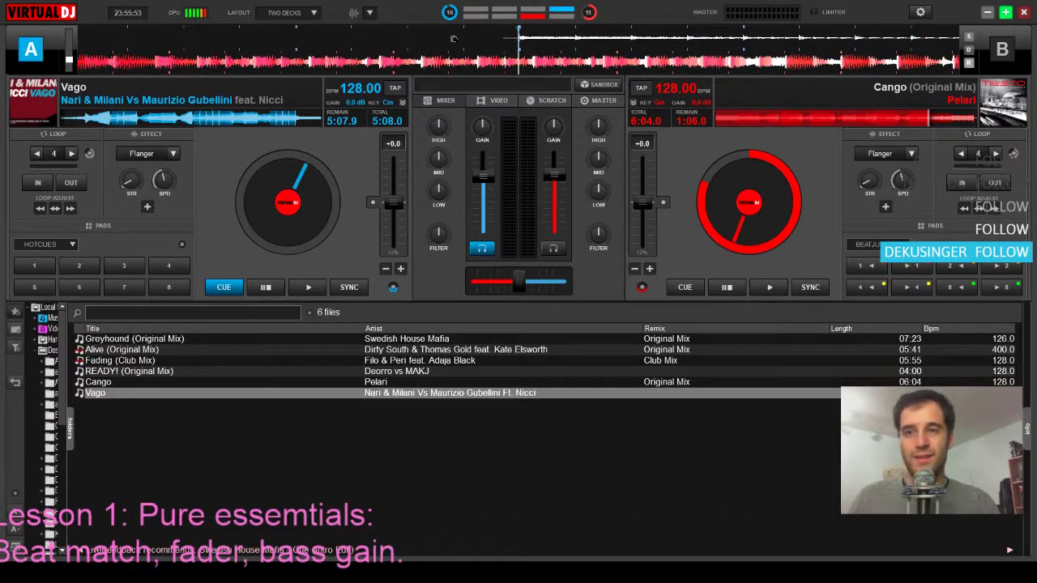
pyautogui.click(526, 47)
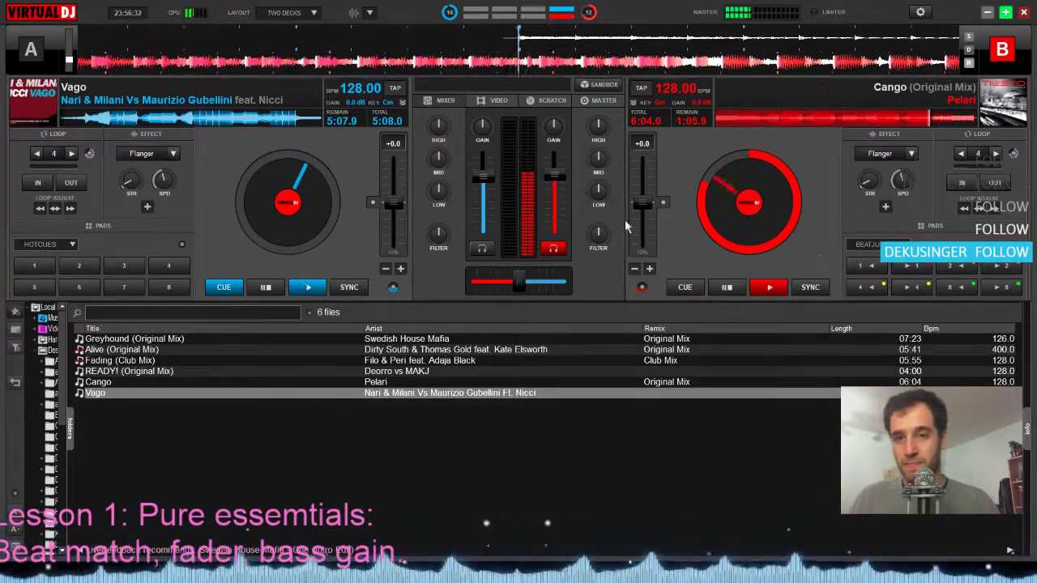
# Bring in Vago on deck A over Cango, matching its beats with pitch bend nudges, and stop deck A
pyautogui.click(401, 249)
pyautogui.press('space')
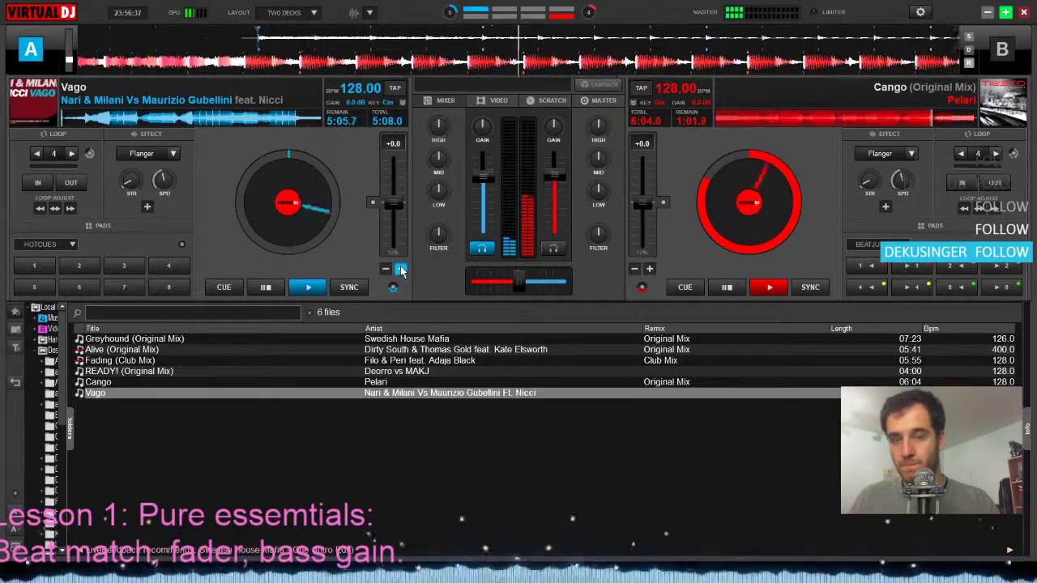
pyautogui.click(384, 269)
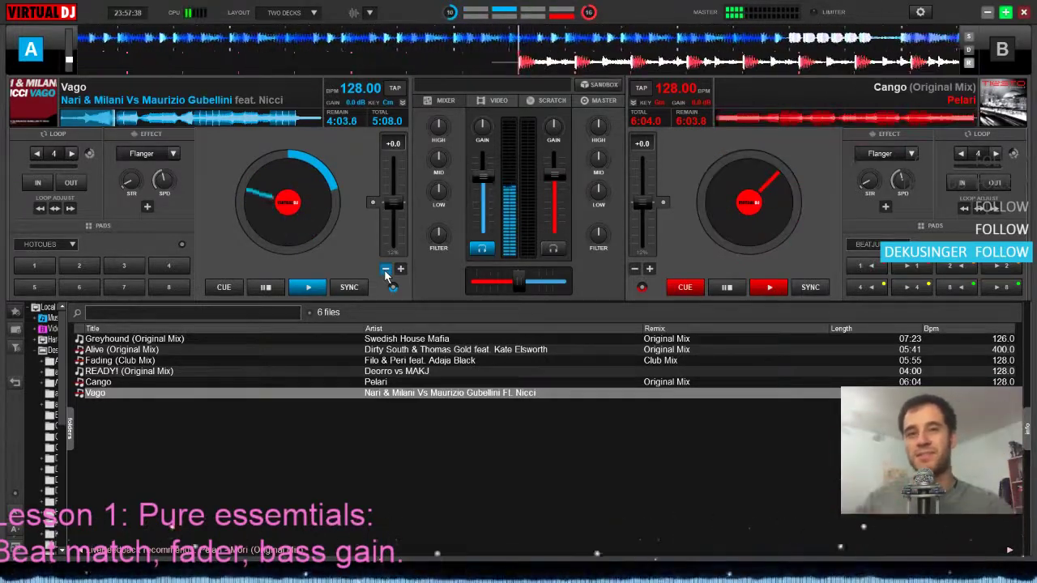
pyautogui.click(252, 234)
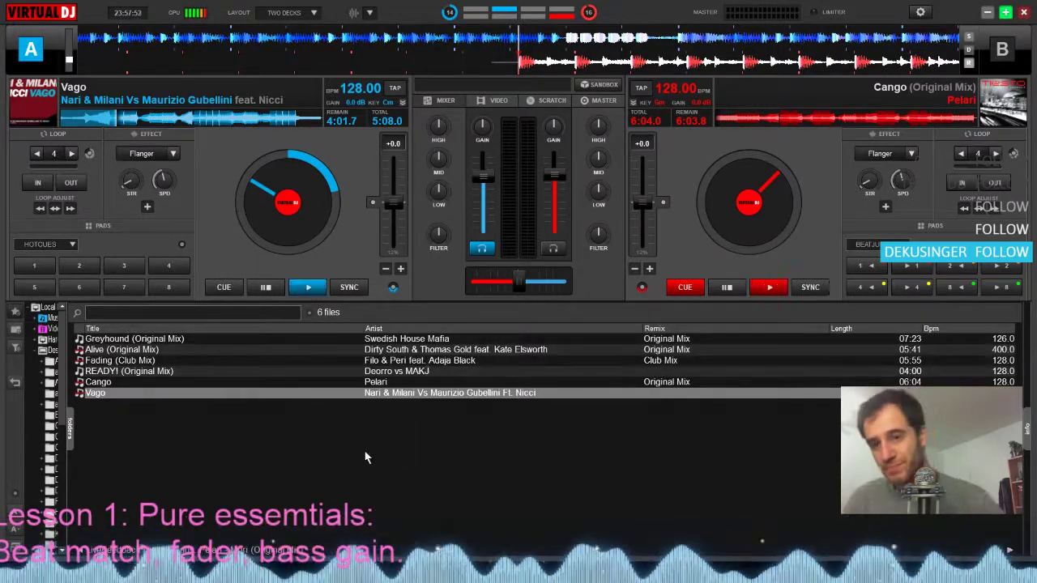
# Play Cango over Vago, sweep the crossfader fully to deck A, over to deck B and partway back, and pause both decks
pyautogui.moveTo(519, 285); pyautogui.dragTo(517, 280)
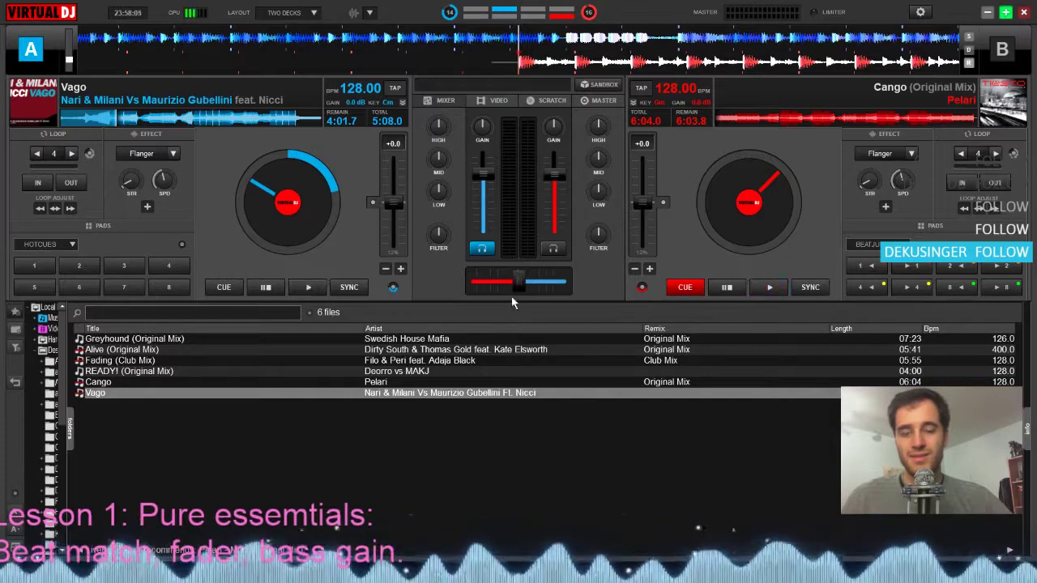
pyautogui.moveTo(518, 281)
pyautogui.mouseDown()
pyautogui.moveTo(486, 281)
pyautogui.moveTo(548, 280)
pyautogui.moveTo(487, 280)
pyautogui.moveTo(566, 297)
pyautogui.moveTo(479, 282)
pyautogui.moveTo(552, 286)
pyautogui.moveTo(522, 282)
pyautogui.mouseUp()
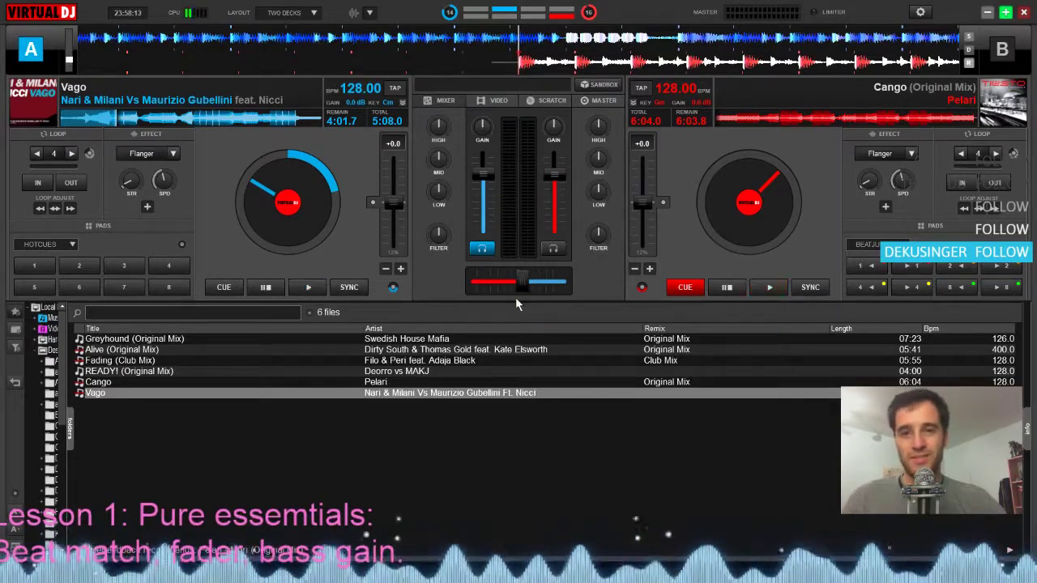
pyautogui.press('space')
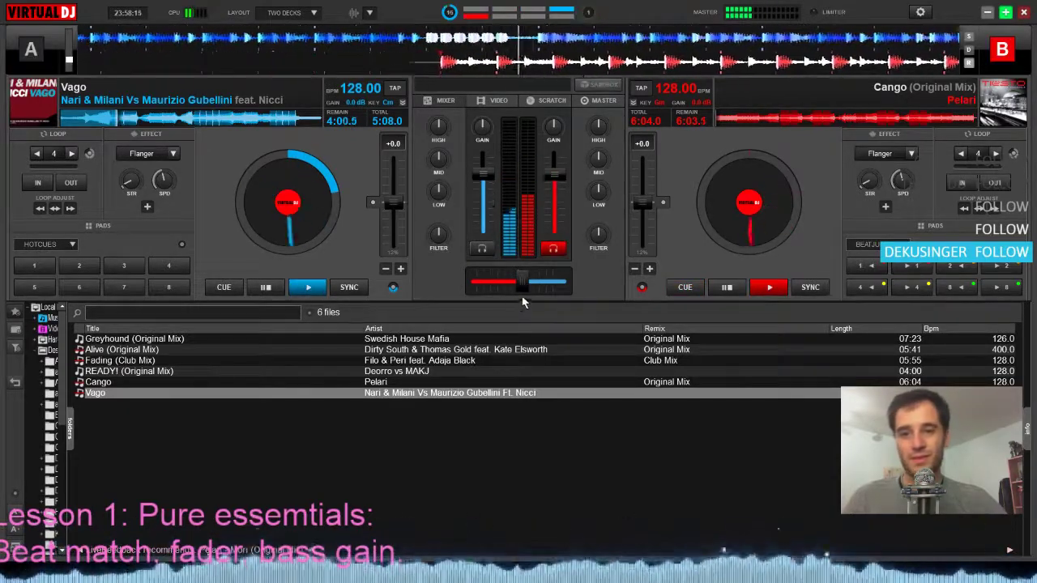
pyautogui.moveTo(519, 283); pyautogui.dragTo(458, 282)
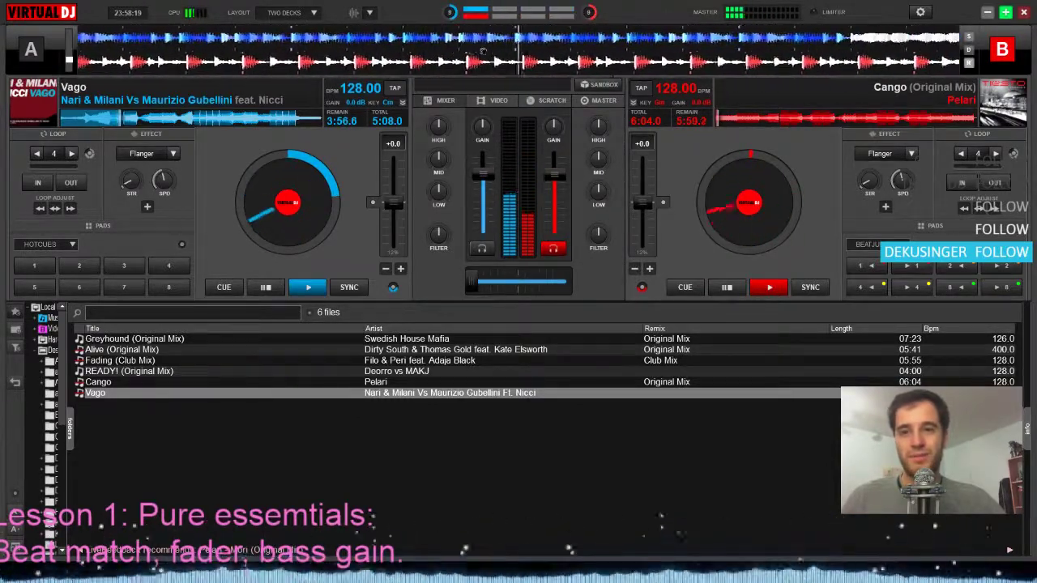
pyautogui.click(497, 180)
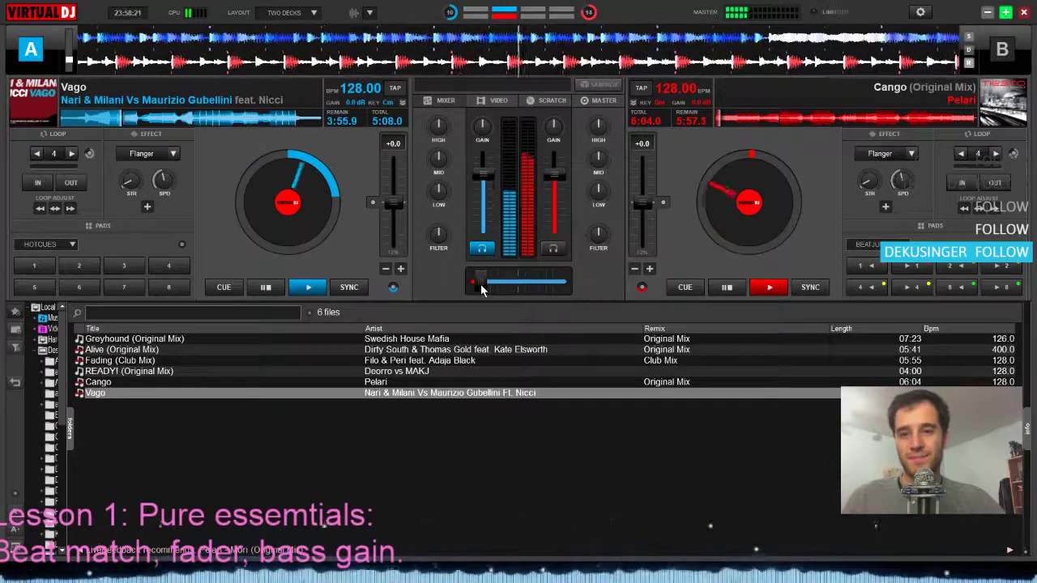
pyautogui.moveTo(472, 282); pyautogui.dragTo(571, 283)
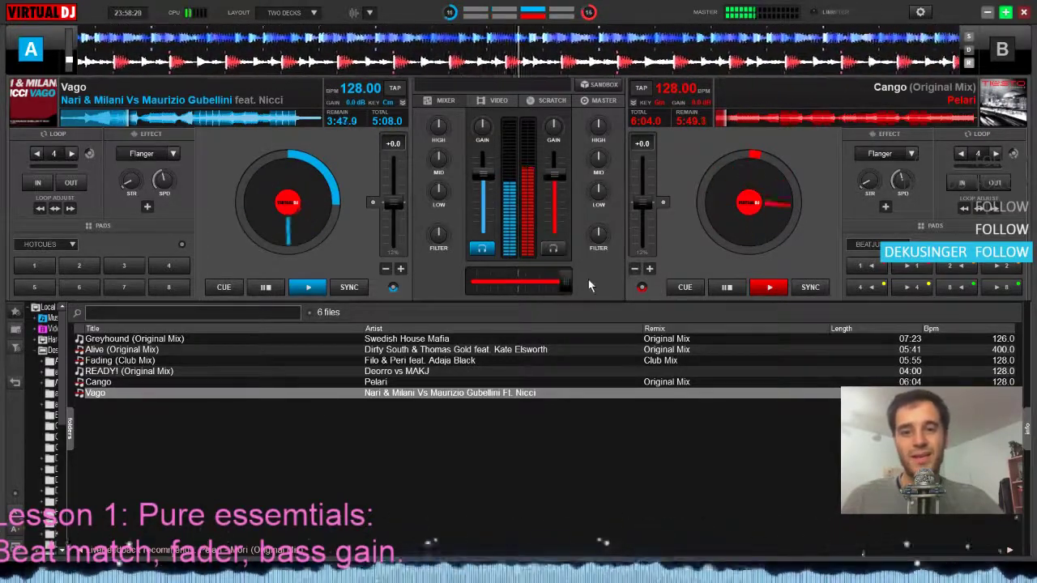
pyautogui.moveTo(568, 283); pyautogui.dragTo(497, 282)
pyautogui.press('space')
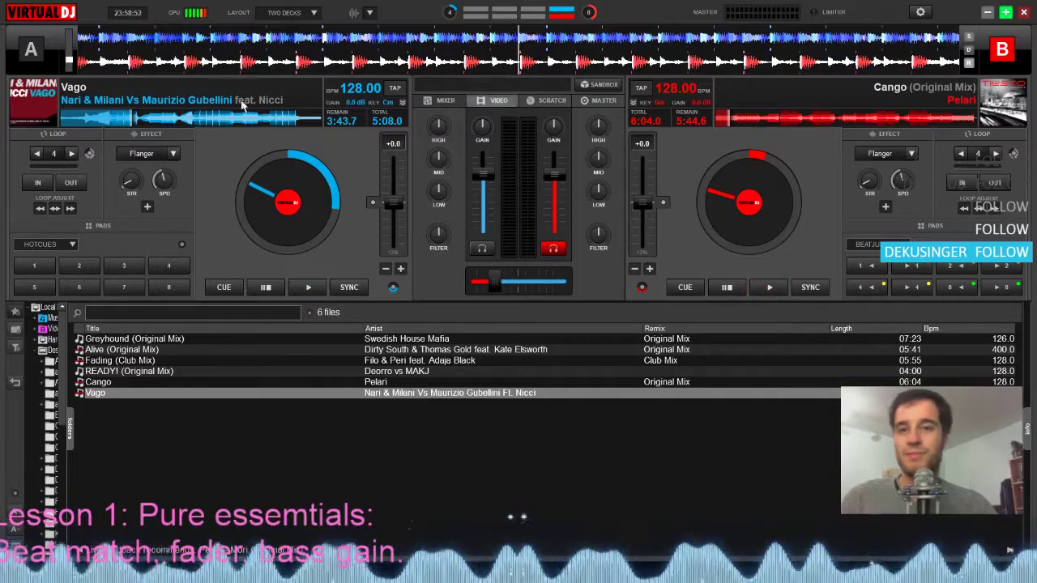
# Seek Cango on deck B to about 1:04.7 remaining, fine-tuning the position on the scrolling waveform
pyautogui.click(922, 121)
pyautogui.click(937, 122)
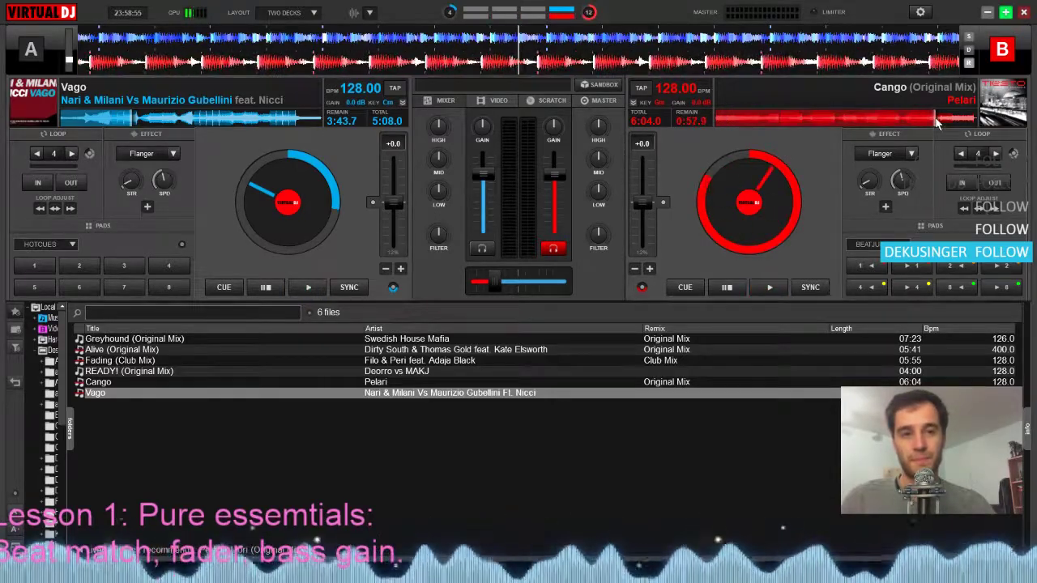
pyautogui.click(941, 119)
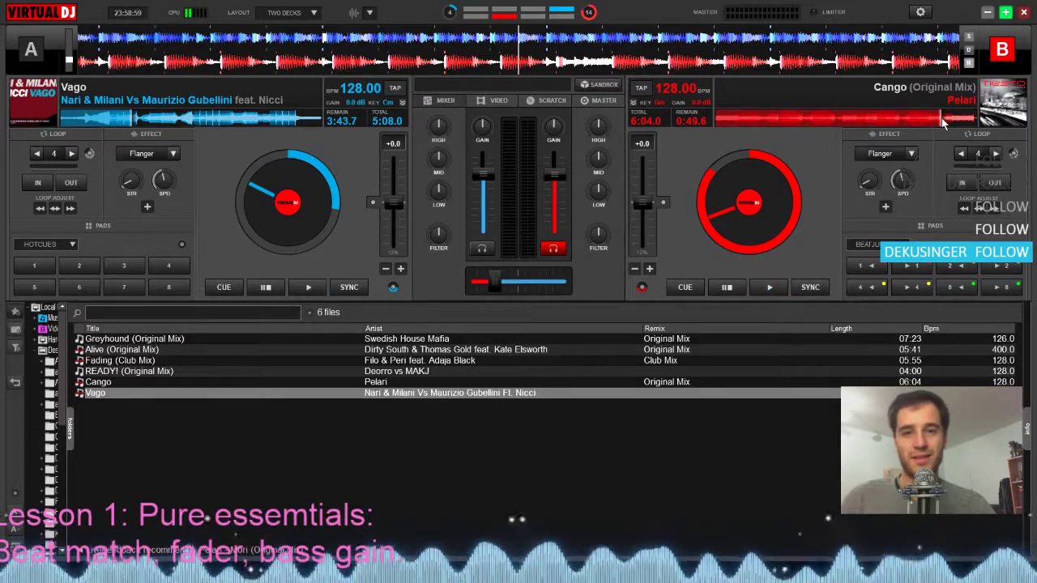
pyautogui.moveTo(941, 117); pyautogui.dragTo(931, 116)
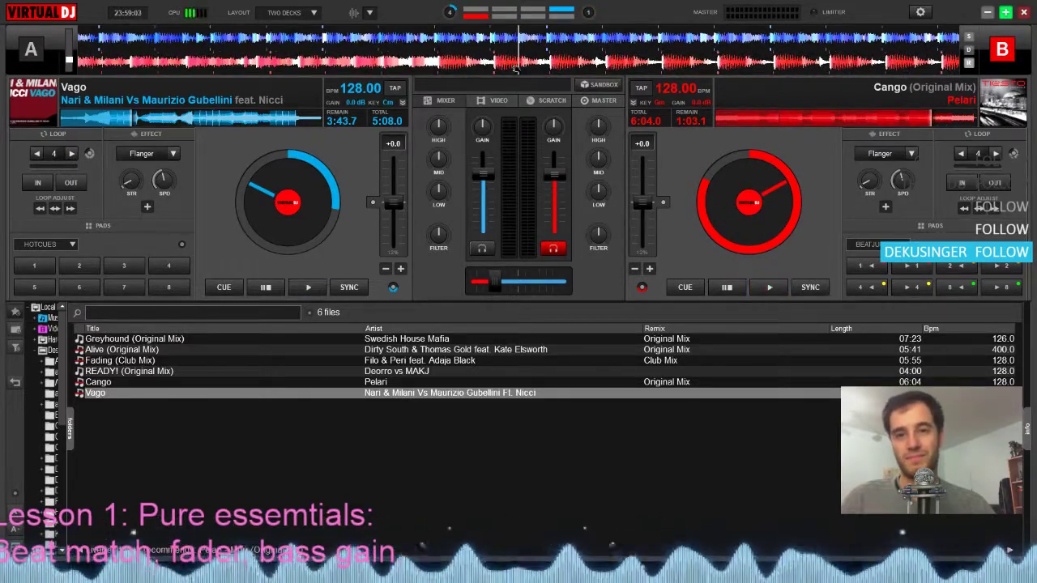
pyautogui.moveTo(516, 70); pyautogui.dragTo(698, 56)
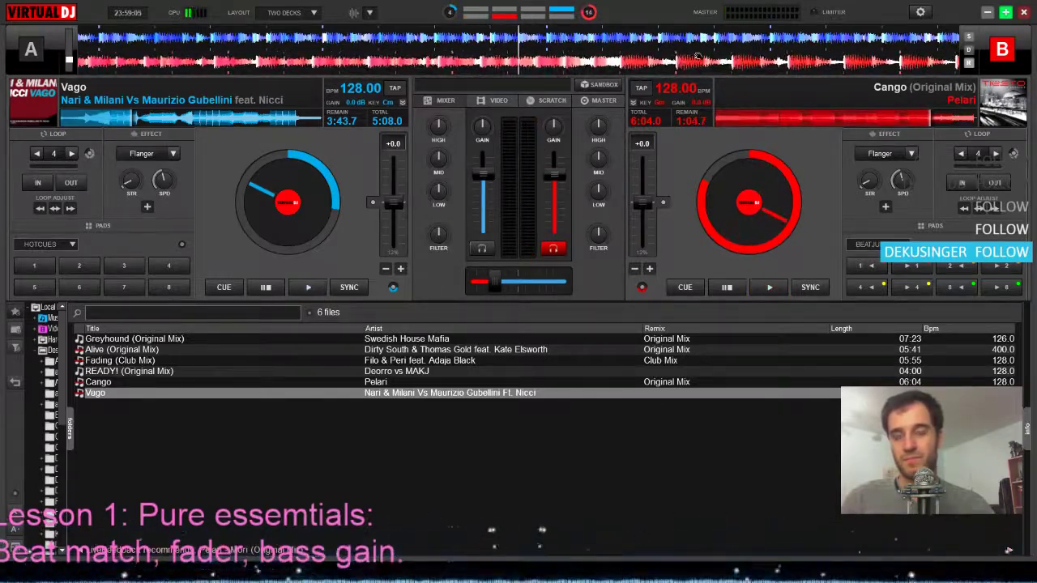
# Move the crossfader fully to deck B with deck A's low EQ cut, and cue Vago at its first beat from the start
pyautogui.click(525, 283)
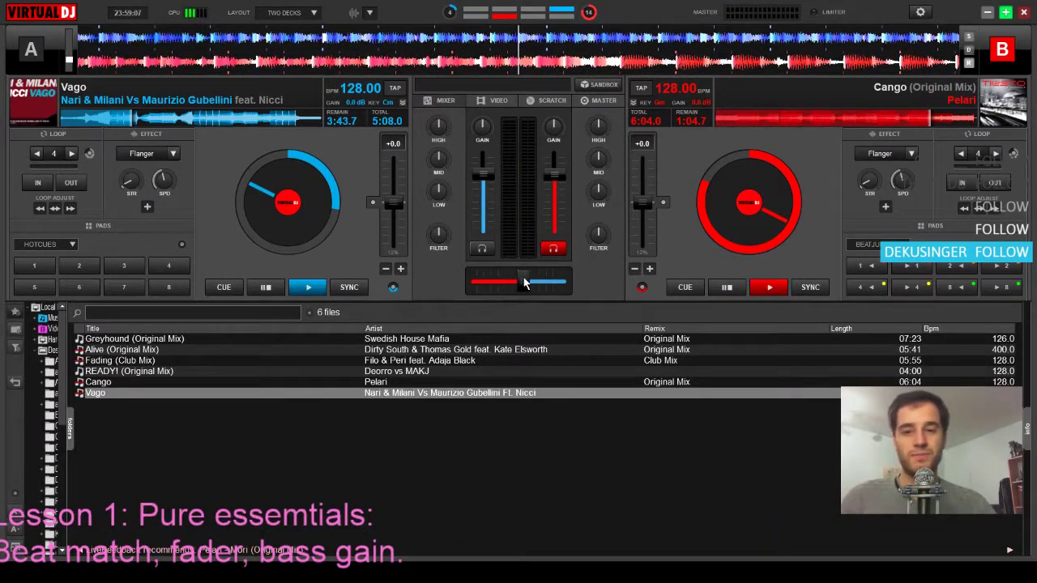
pyautogui.moveTo(524, 283); pyautogui.dragTo(588, 280)
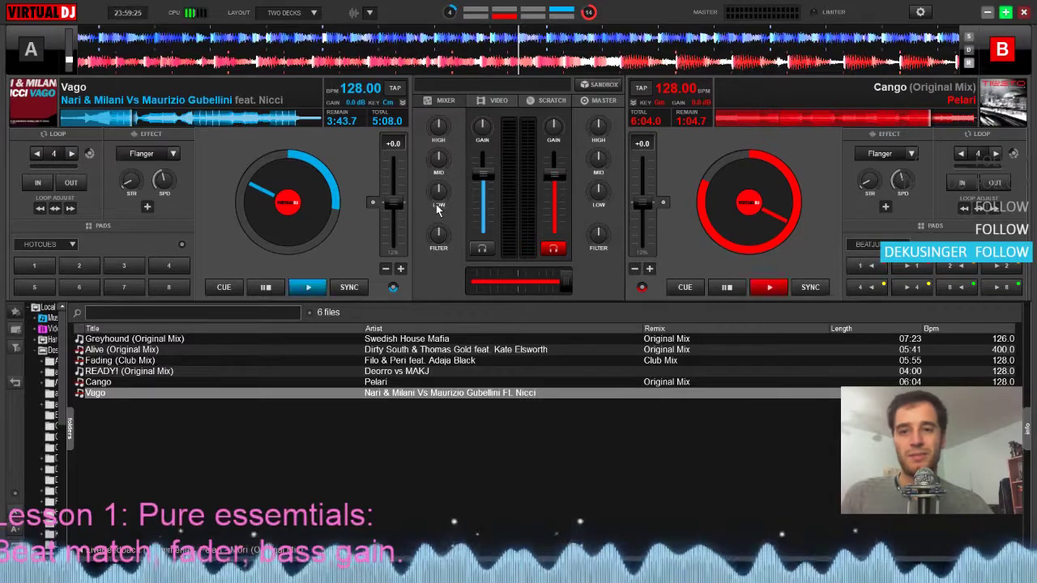
pyautogui.moveTo(438, 192)
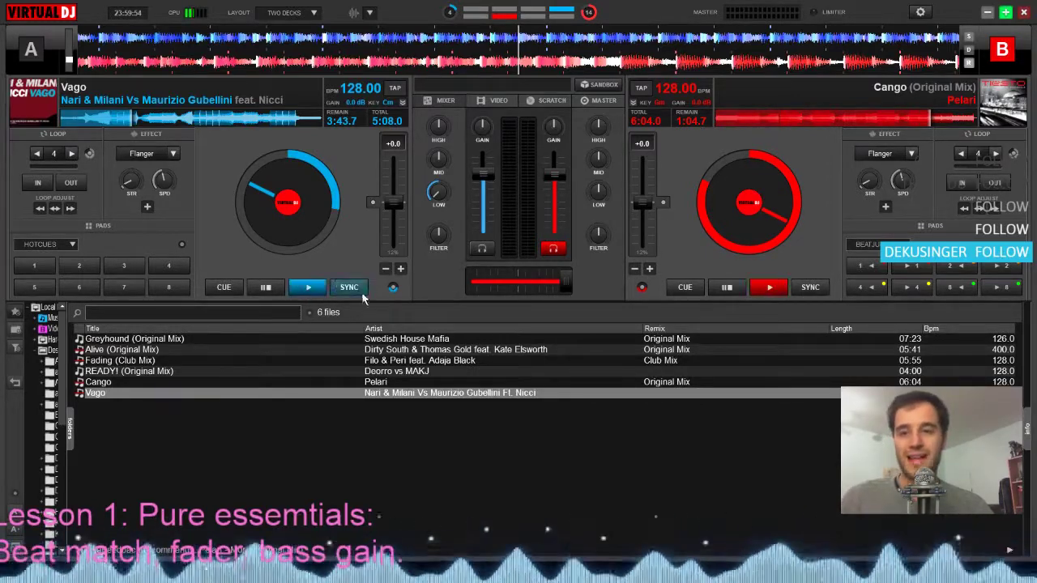
pyautogui.click(265, 286)
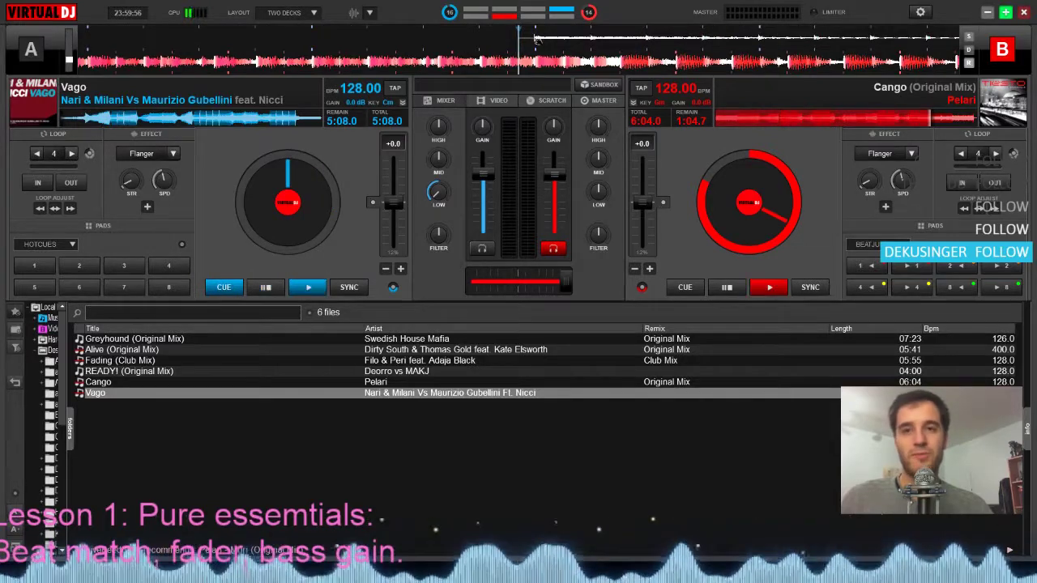
pyautogui.moveTo(537, 39); pyautogui.dragTo(521, 42)
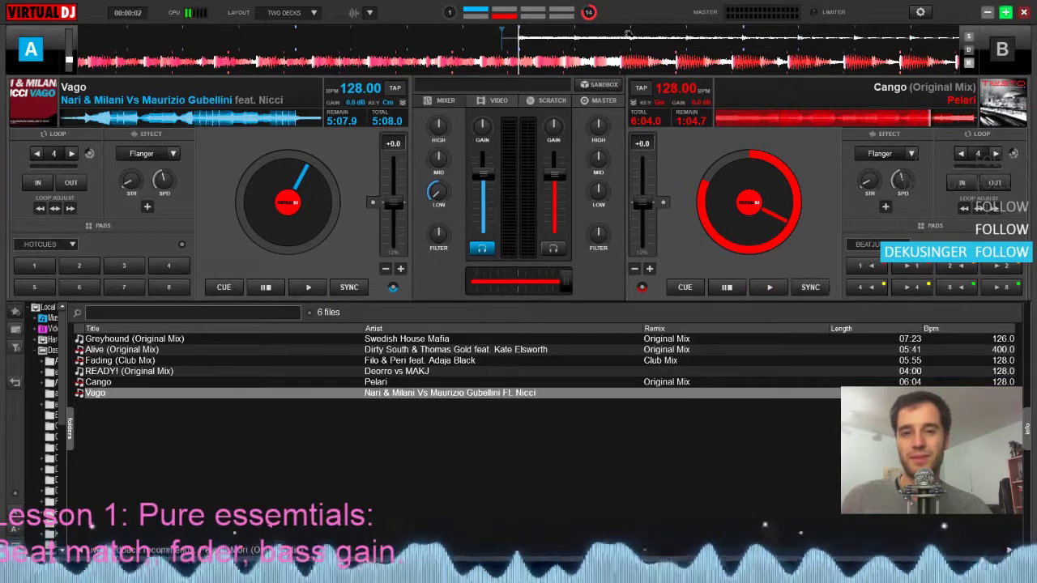
# Demonstrate a bass swap by moving the crossfader between the centre and deck B while cutting and restoring both decks' low EQ
pyautogui.moveTo(561, 287); pyautogui.dragTo(550, 287)
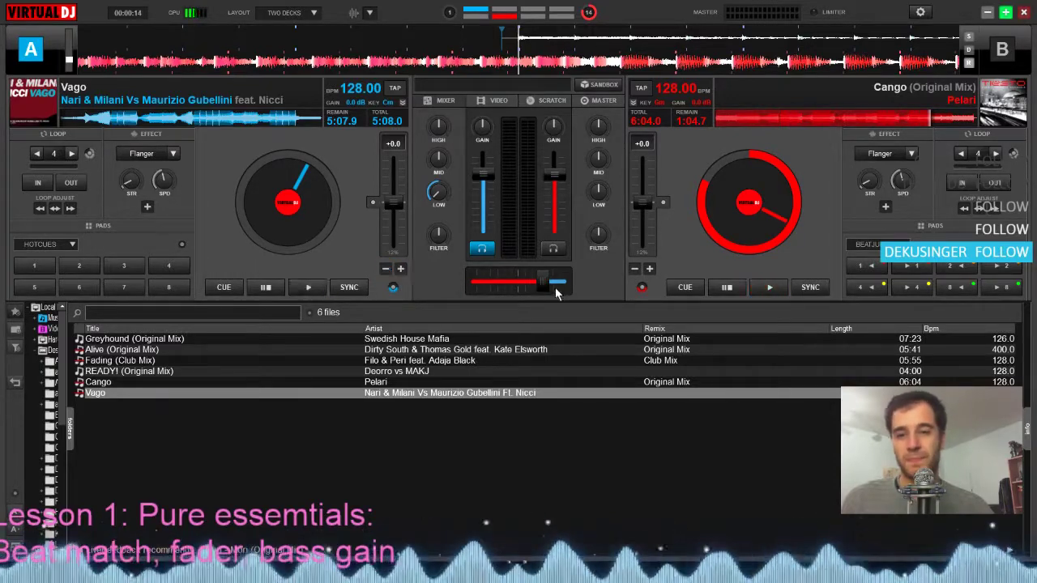
pyautogui.moveTo(541, 284); pyautogui.dragTo(534, 284)
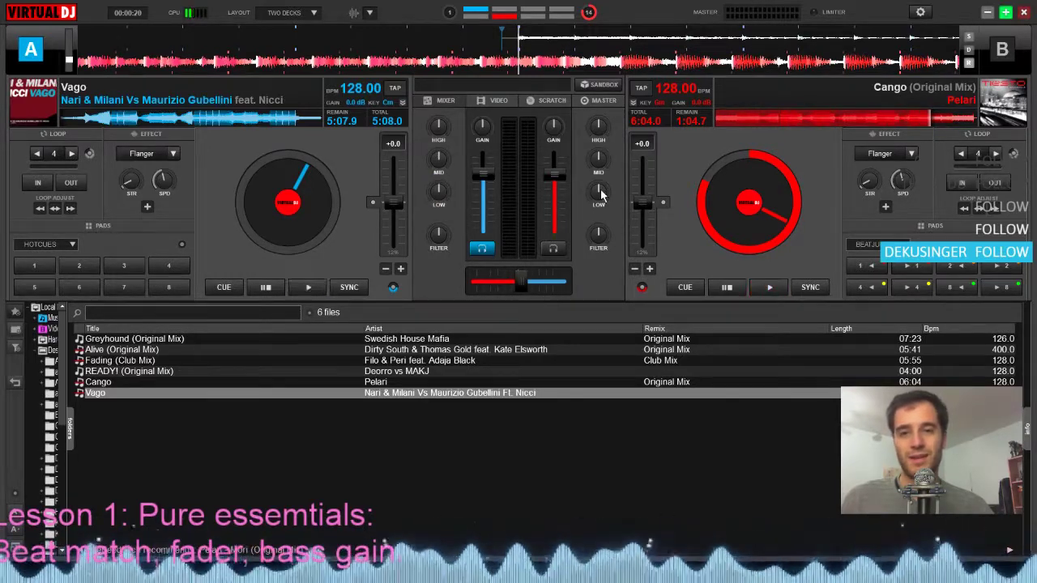
pyautogui.moveTo(601, 194); pyautogui.dragTo(603, 207)
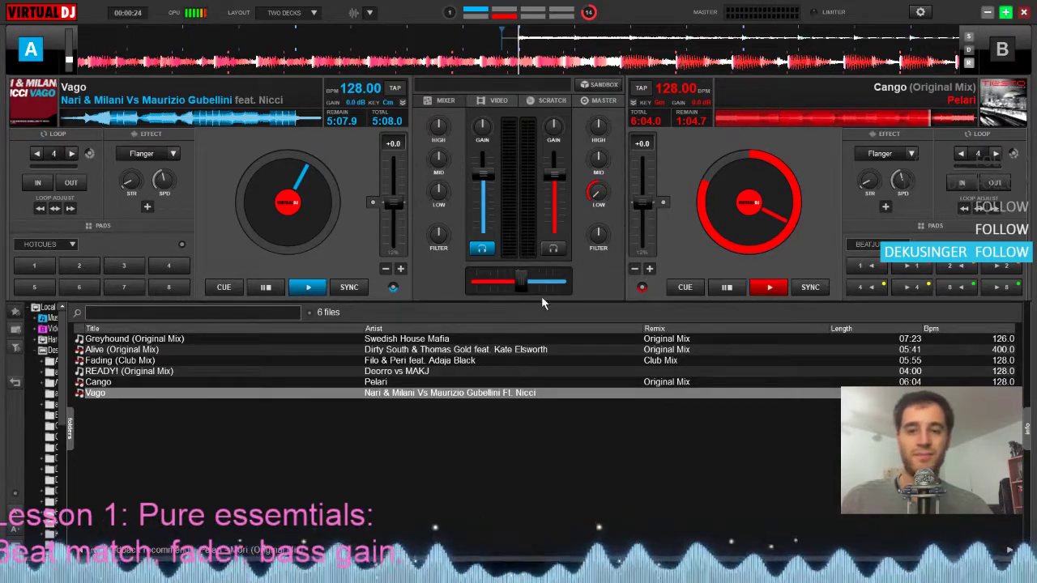
pyautogui.moveTo(521, 281); pyautogui.dragTo(556, 282)
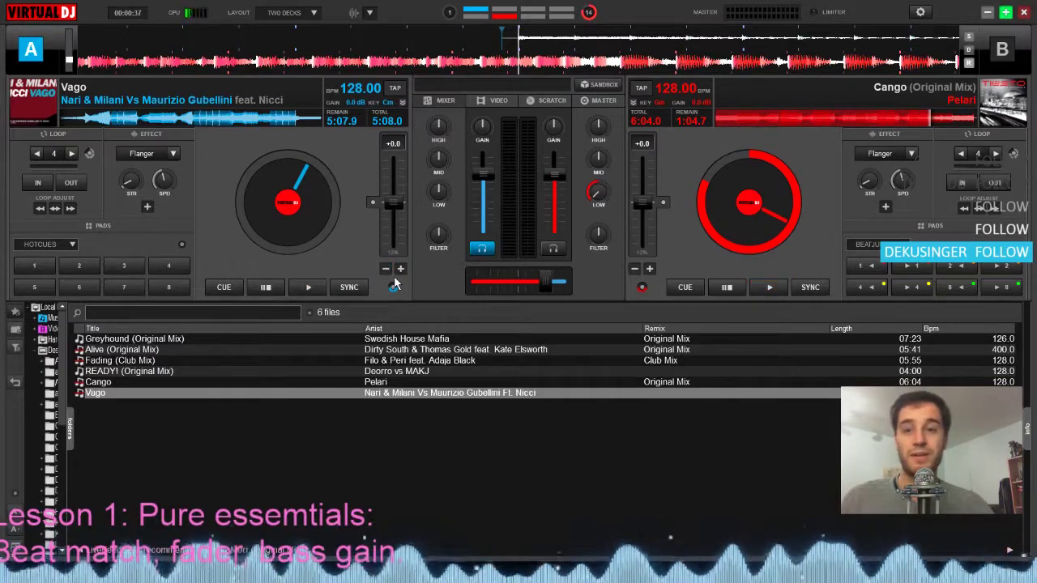
pyautogui.moveTo(442, 192); pyautogui.dragTo(435, 278)
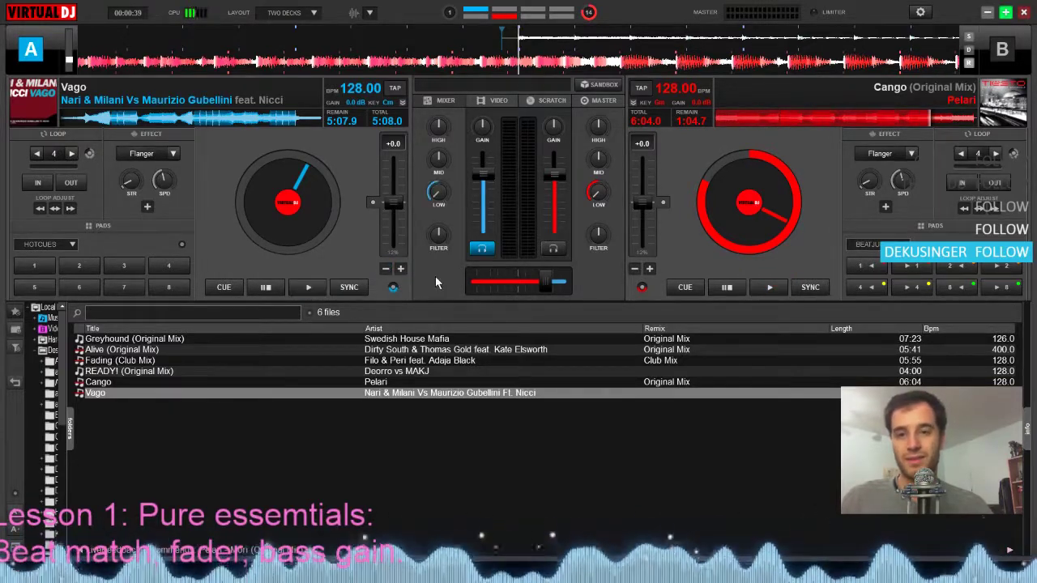
pyautogui.rightClick(594, 196)
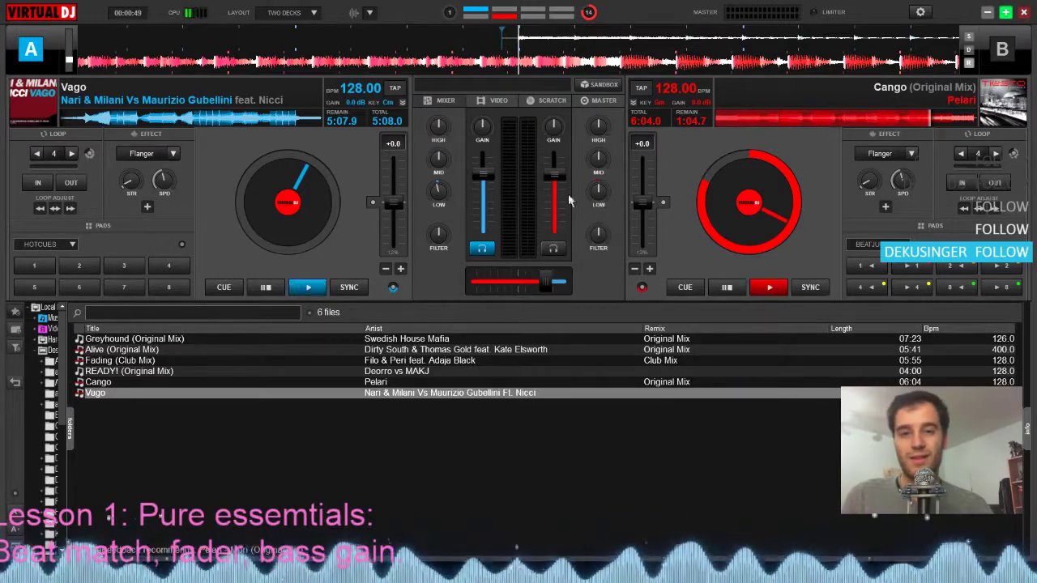
pyautogui.moveTo(532, 290); pyautogui.dragTo(521, 282)
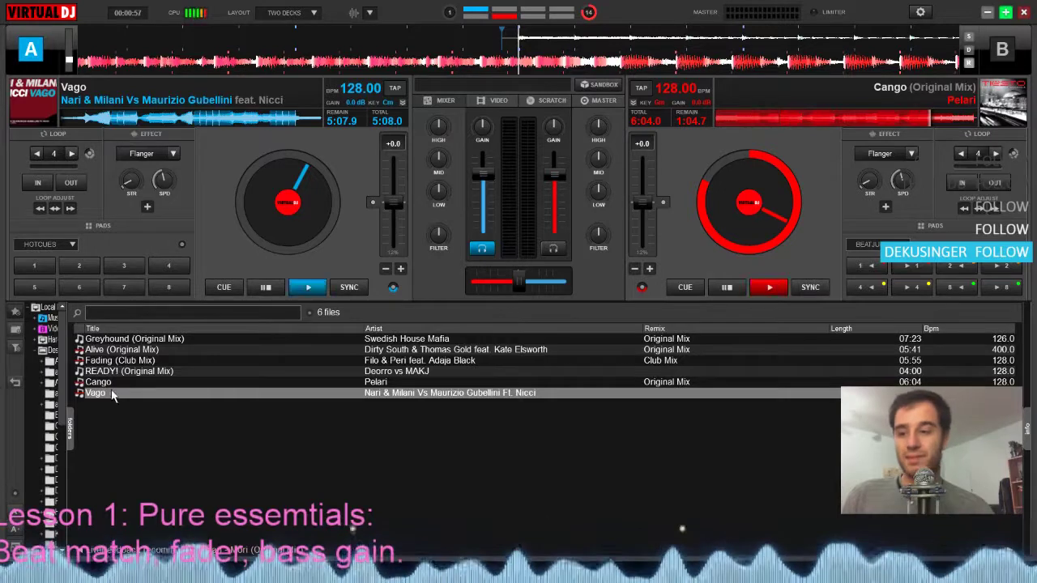
# Load Fading (Club Mix) on deck A, keep Cango on deck B, and seek Fading to about 1:12.6 remaining, before Cue 2
pyautogui.moveTo(114, 360); pyautogui.dragTo(300, 182)
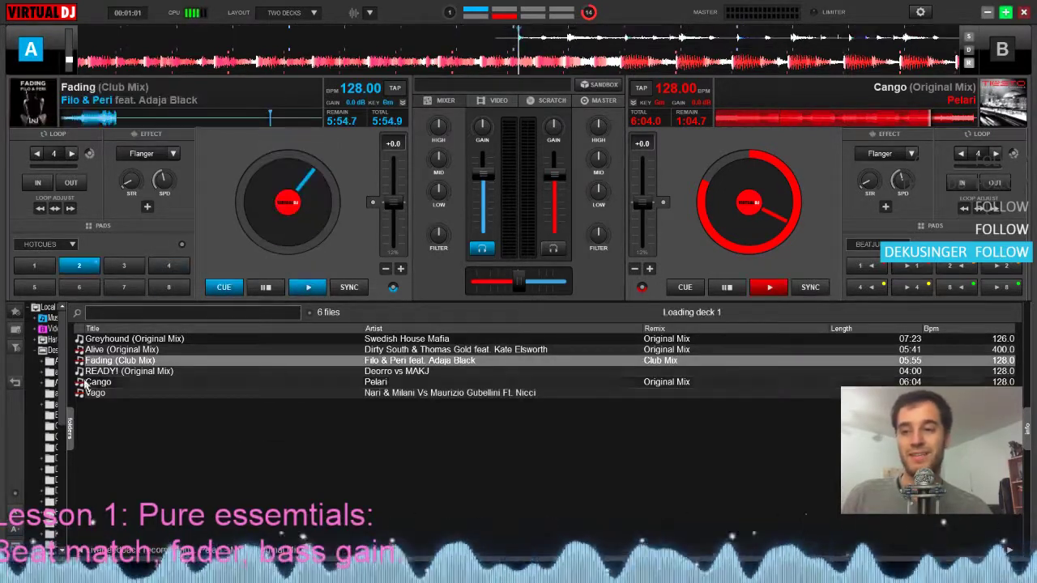
pyautogui.moveTo(118, 387); pyautogui.dragTo(753, 191)
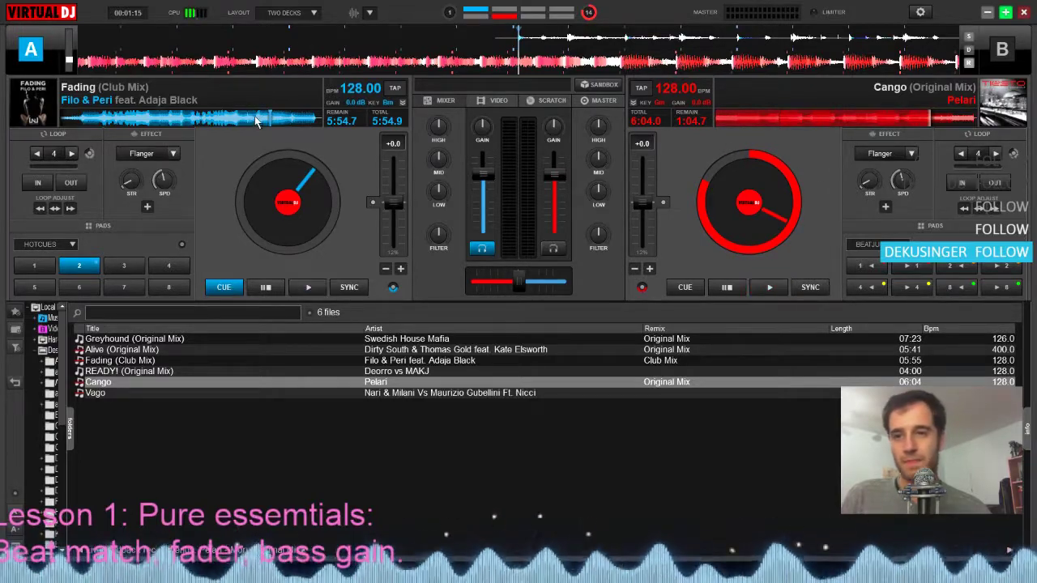
pyautogui.moveTo(256, 120)
pyautogui.mouseDown()
pyautogui.moveTo(178, 120)
pyautogui.moveTo(273, 120)
pyautogui.mouseUp()
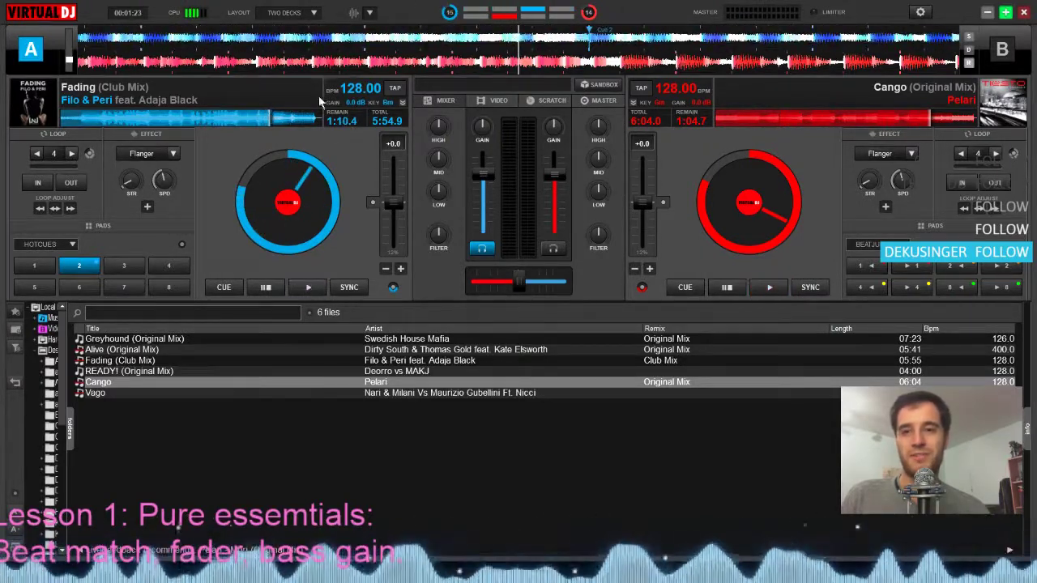
pyautogui.moveTo(269, 115)
pyautogui.mouseDown()
pyautogui.moveTo(278, 113)
pyautogui.moveTo(268, 112)
pyautogui.mouseUp()
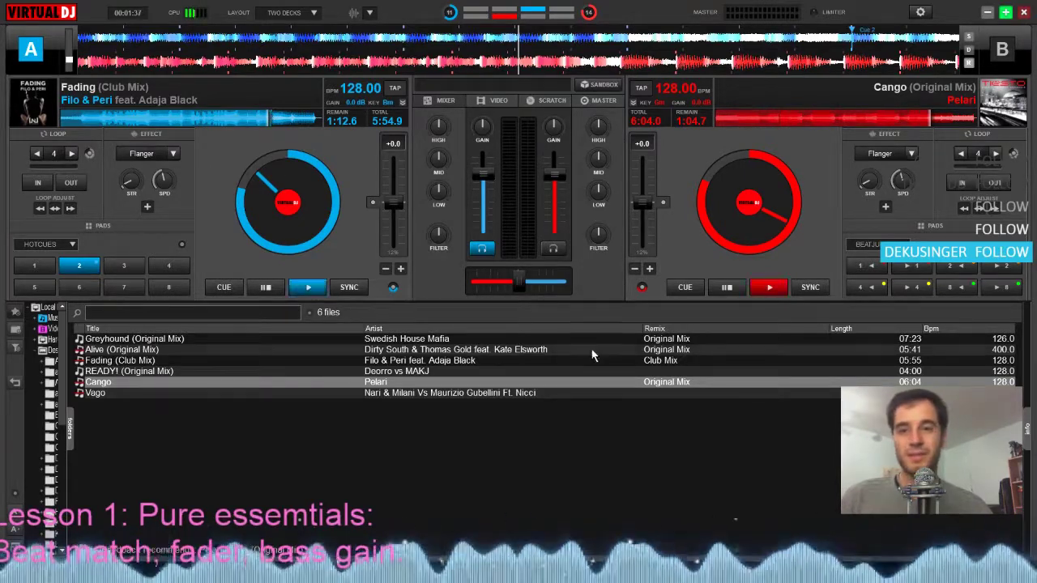
# Set the crossfader fully to deck A with deck B's low EQ cut, and cue Cango at its first beat, 6:03.8 remaining
pyautogui.moveTo(518, 290); pyautogui.dragTo(505, 290)
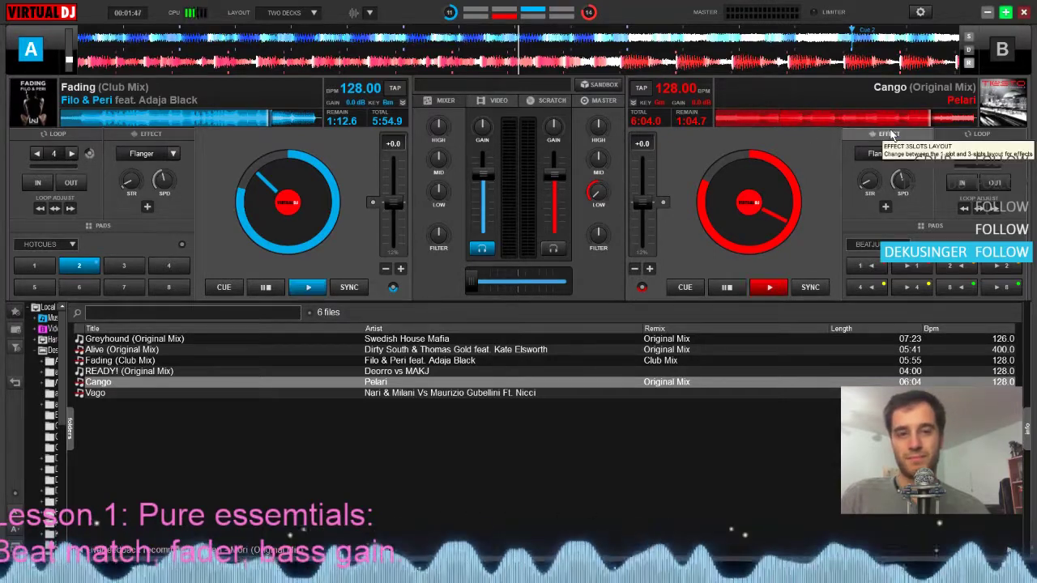
pyautogui.click(726, 288)
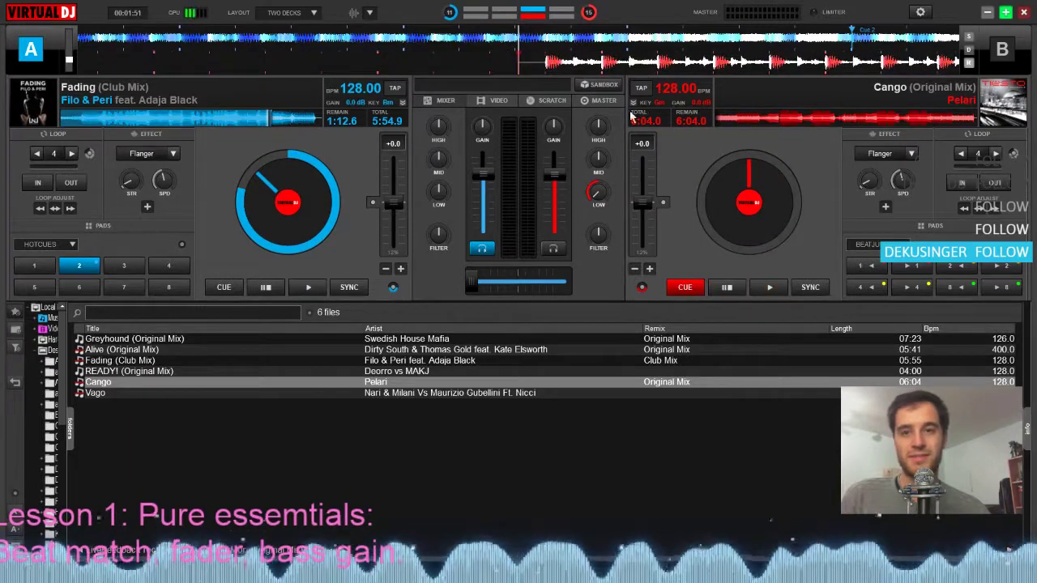
pyautogui.moveTo(571, 68); pyautogui.dragTo(543, 70)
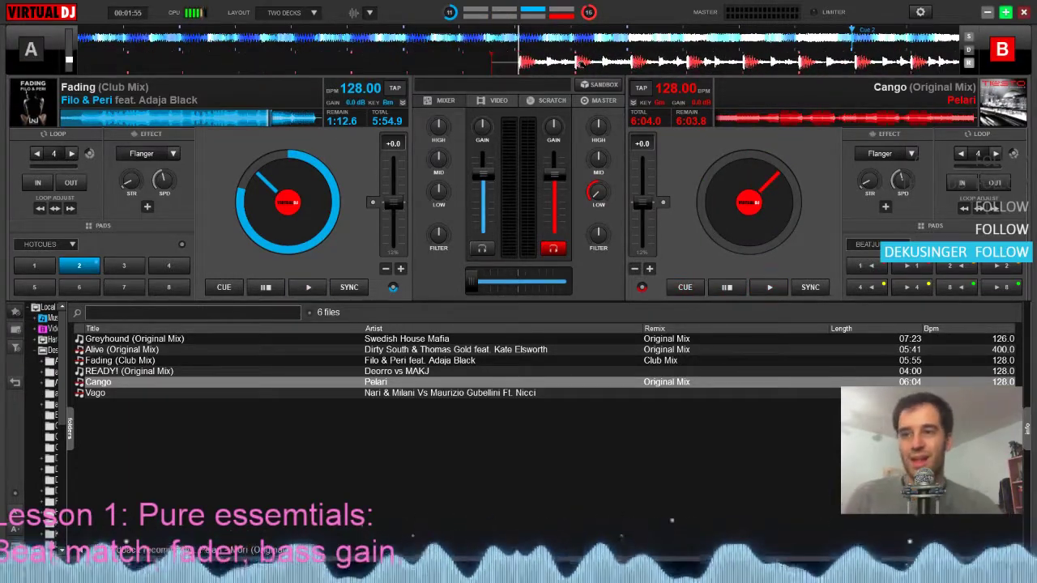
# Play Fading on deck A, start Cango on deck B as Cue 2 arrives, and nudge Cango slower with pitch bend
pyautogui.click(575, 47)
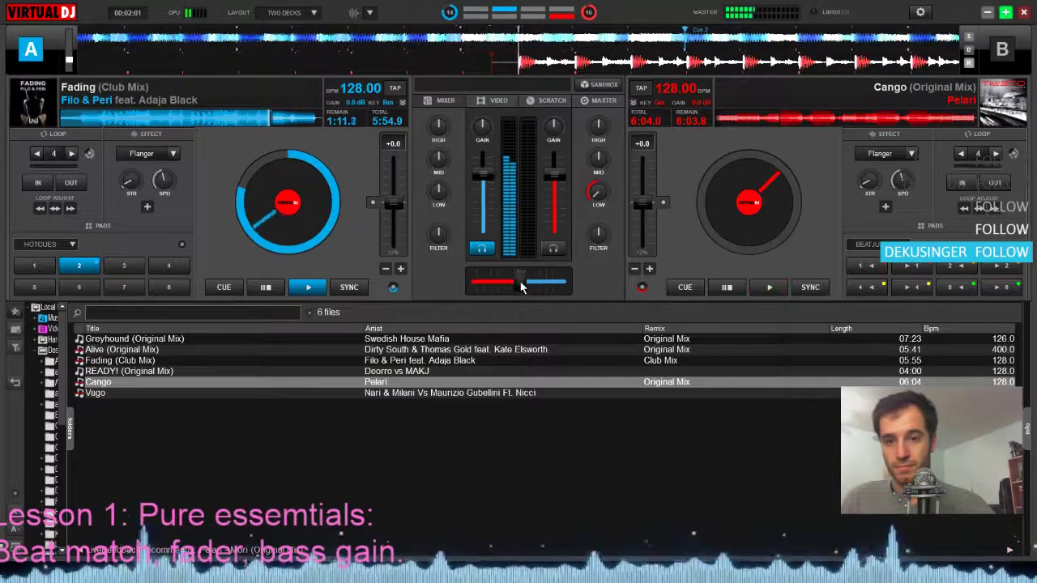
pyautogui.press('space')
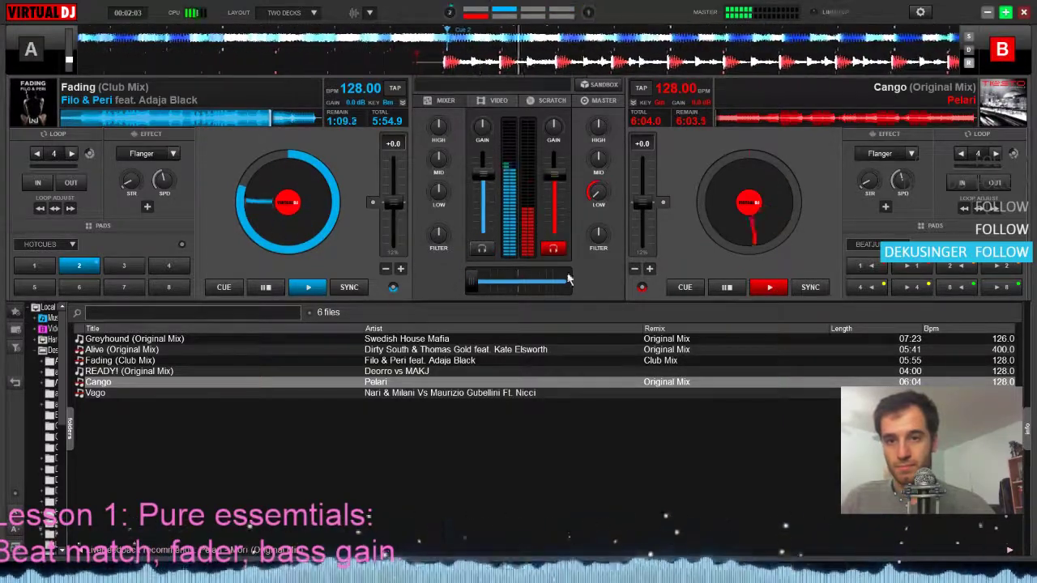
pyautogui.click(634, 269)
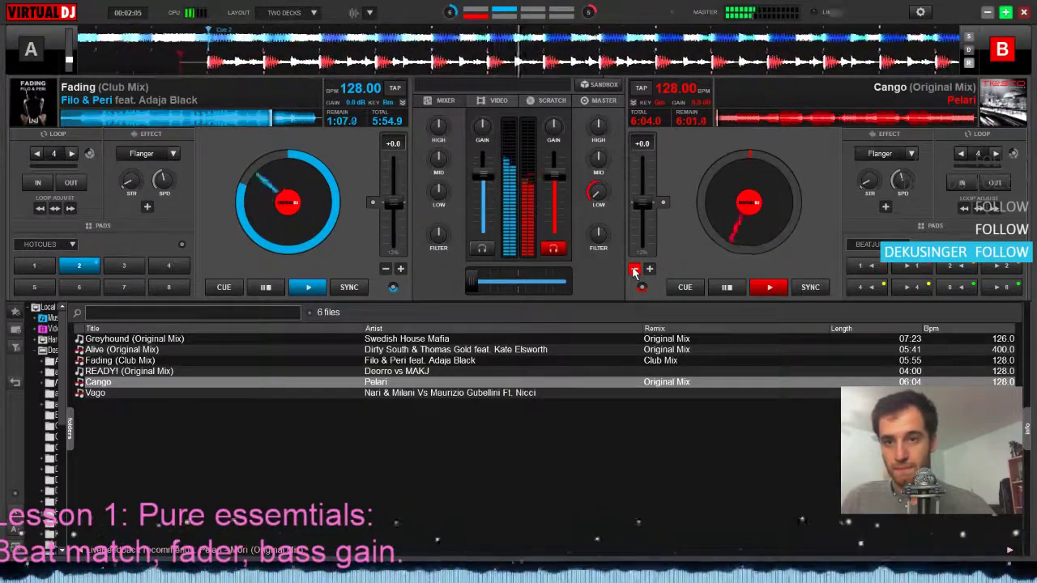
# Bring the crossfader gradually from deck A to the centre while nudging Cango faster with pitch bend
pyautogui.moveTo(475, 283); pyautogui.dragTo(487, 284)
pyautogui.click(649, 269)
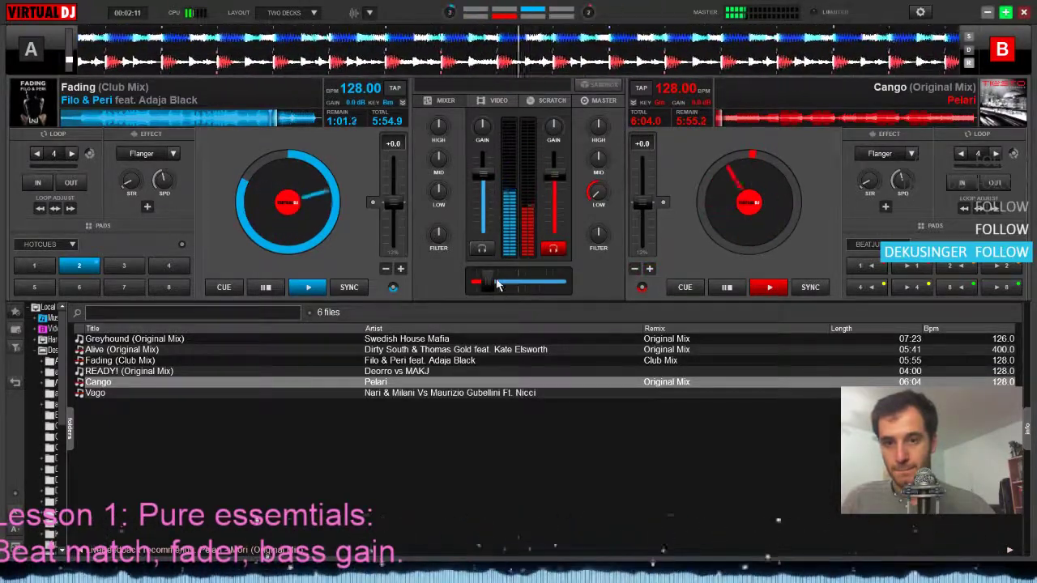
pyautogui.moveTo(494, 281); pyautogui.dragTo(517, 278)
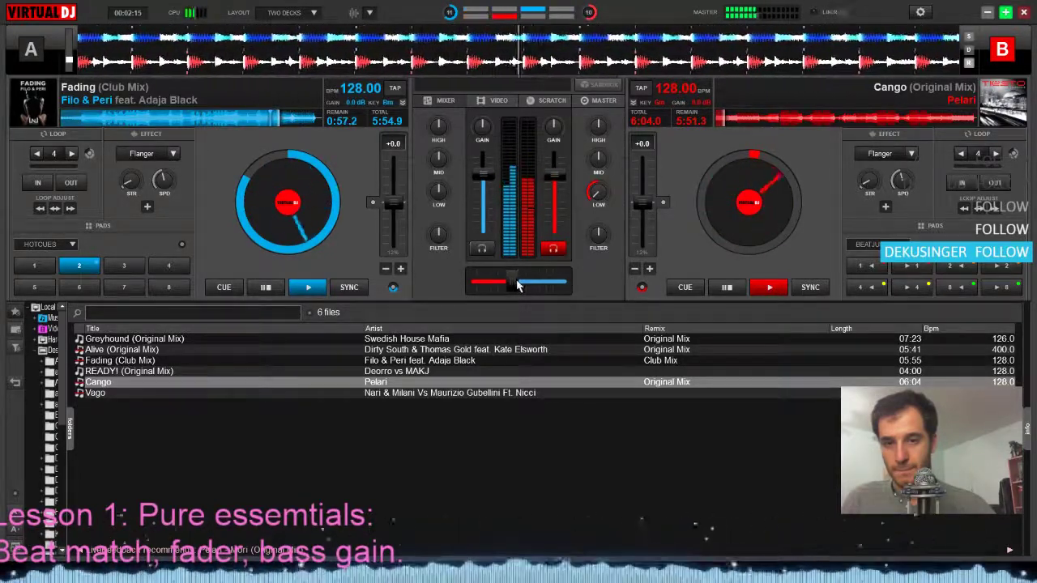
# Swap the bass by restoring Cango's low EQ and cutting Fading's low EQ, and stop both decks once Fading has nearly ended
pyautogui.doubleClick(598, 194)
pyautogui.moveTo(438, 195); pyautogui.dragTo(442, 250)
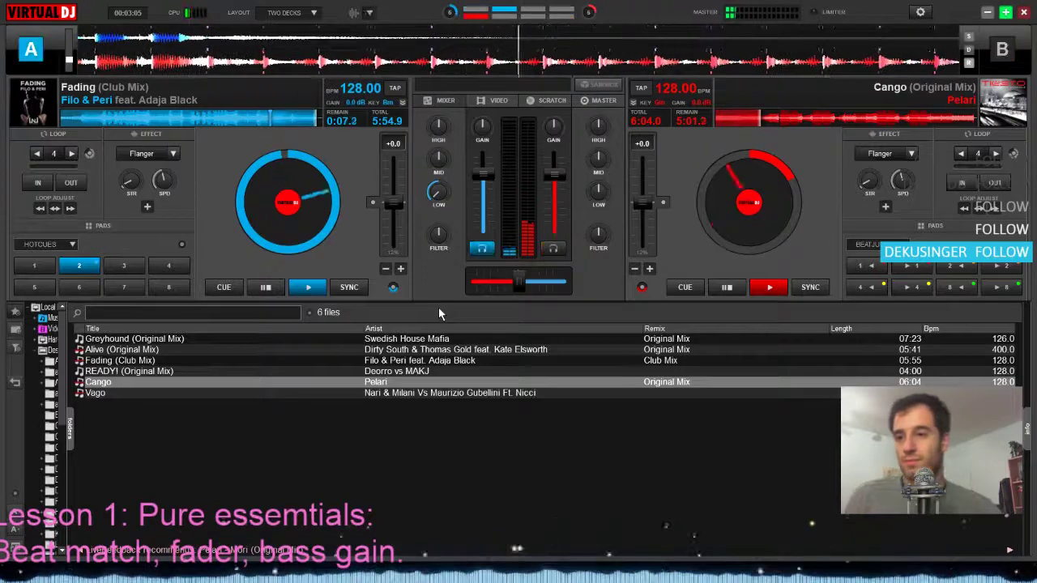
pyautogui.press('space')
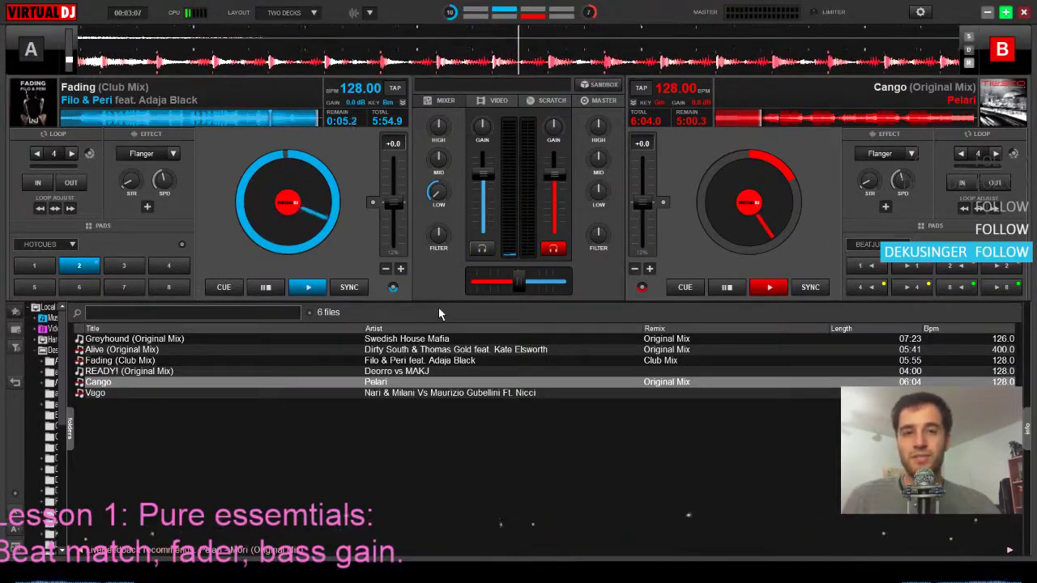
pyautogui.press('space')
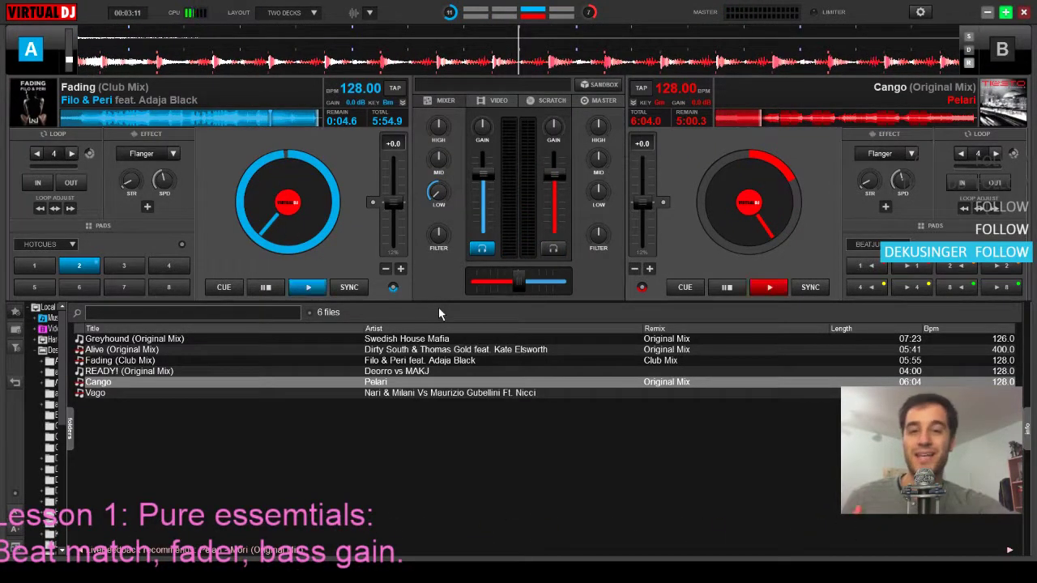
pyautogui.moveTo(519, 282)
pyautogui.mouseDown()
pyautogui.moveTo(476, 281)
pyautogui.moveTo(520, 283)
pyautogui.mouseUp()
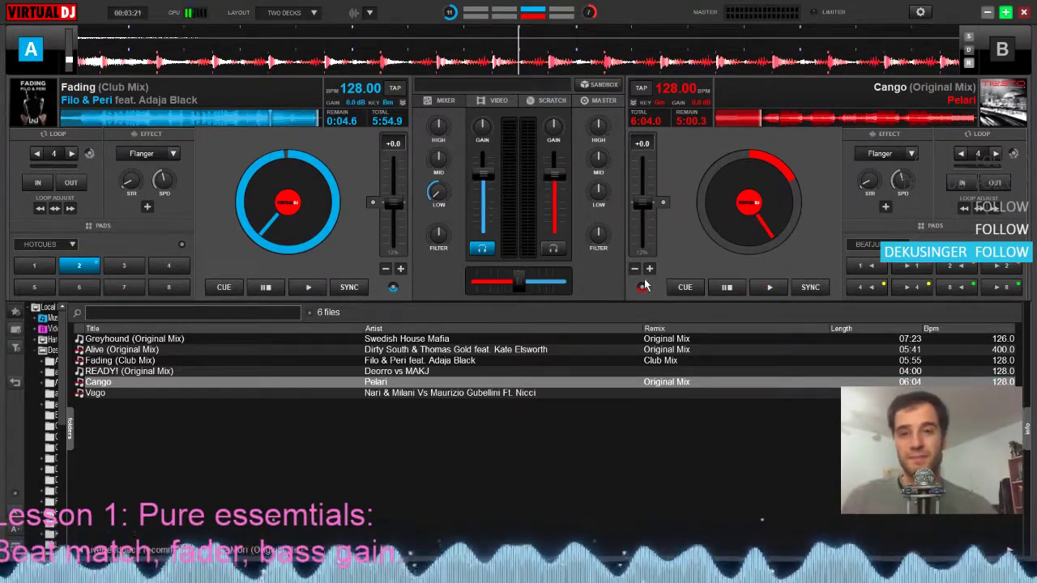
# Load Greyhound on deck A, reset its pitch to +0.0, cue its first beat, and seek Cango to 1:49.0 remaining
pyautogui.click(930, 119)
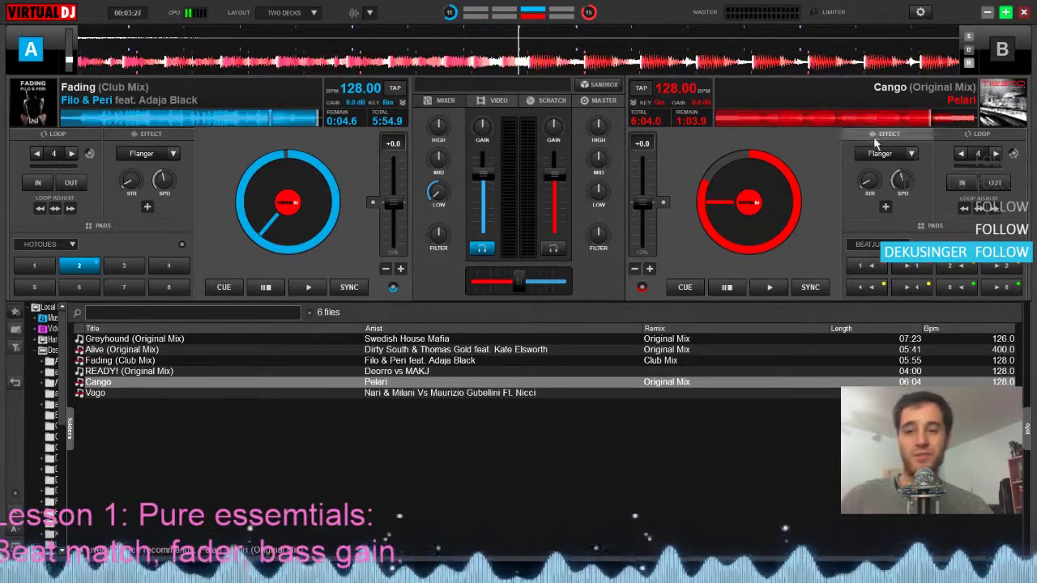
pyautogui.moveTo(130, 339); pyautogui.dragTo(289, 208)
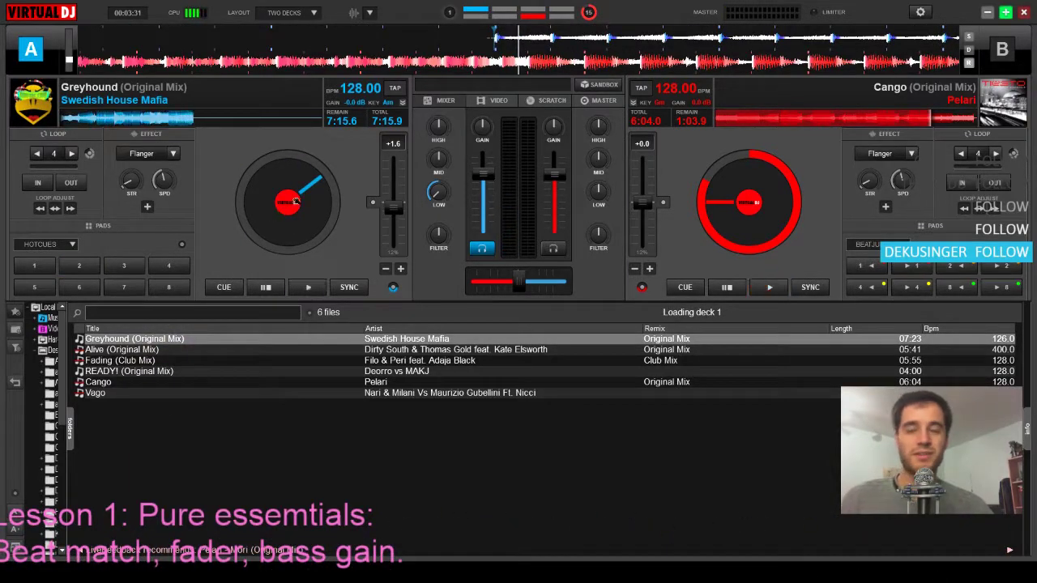
pyautogui.click(393, 182)
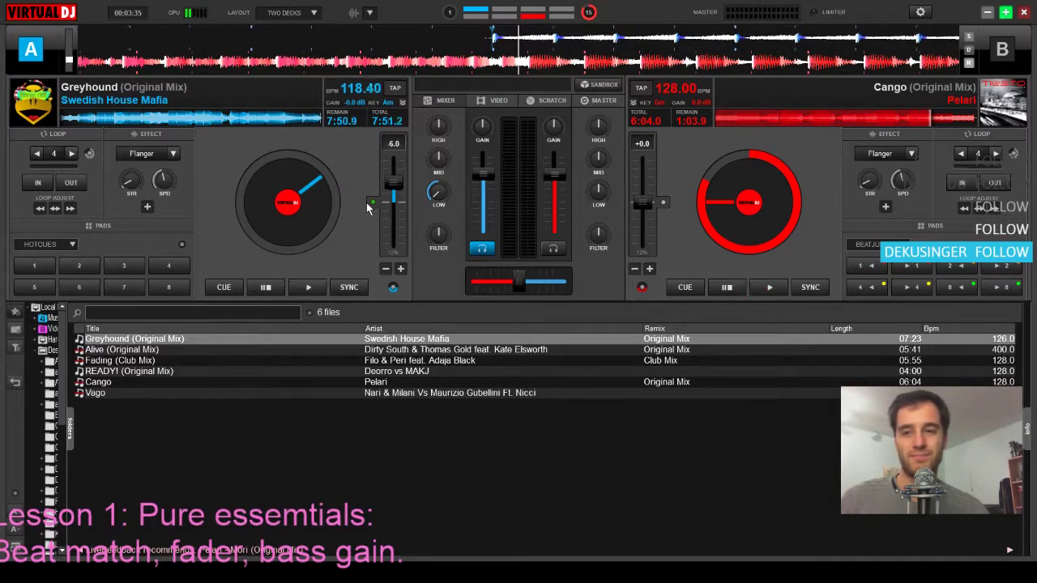
pyautogui.click(393, 202)
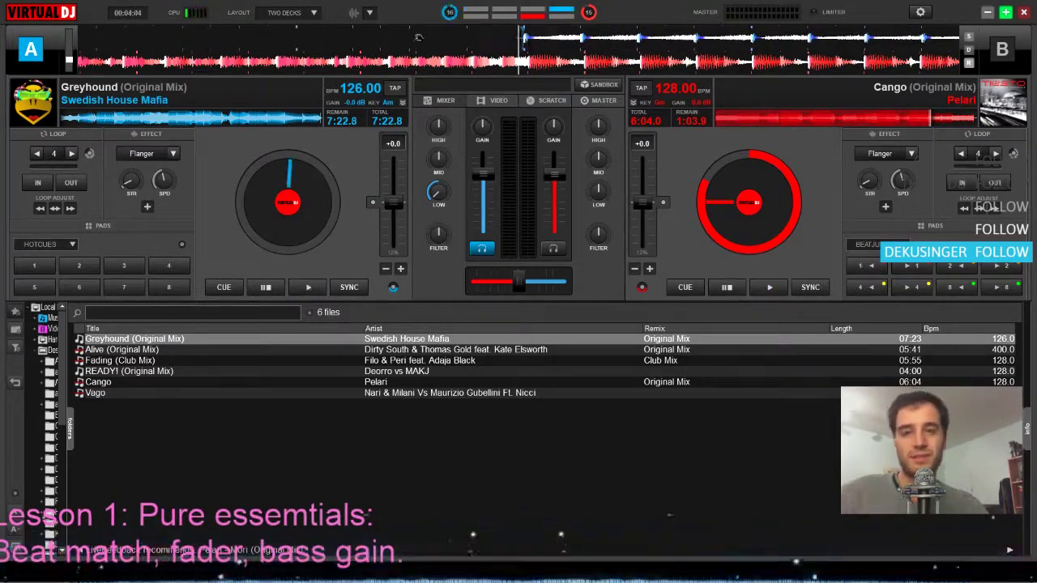
pyautogui.moveTo(419, 37); pyautogui.dragTo(416, 37)
pyautogui.click(867, 116)
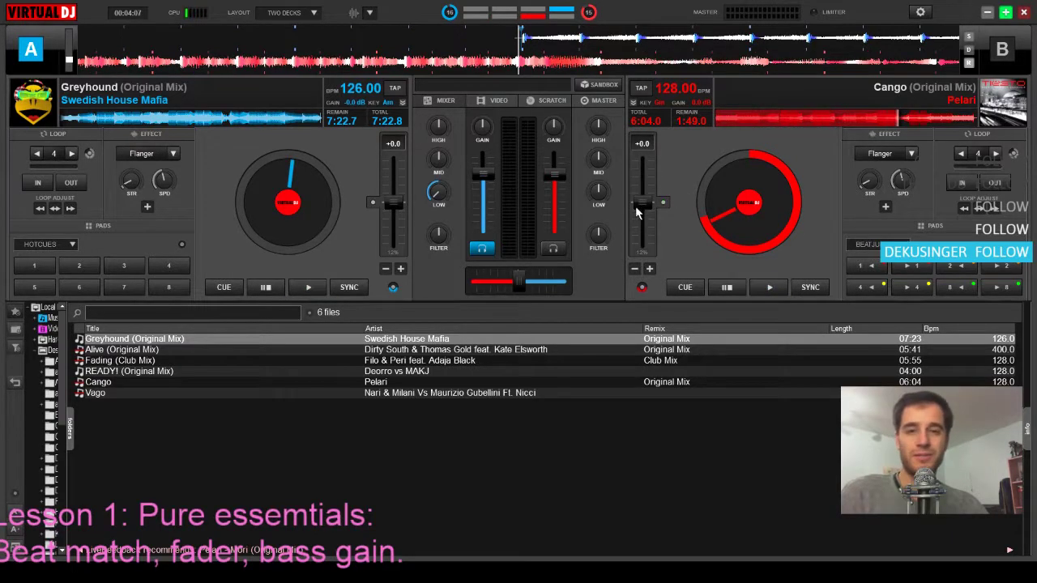
# Lower Cango's pitch to -1.5 for 126.08 BPM and seek it to about 1:05.6 remaining, shortly before its outro beat
pyautogui.moveTo(637, 212)
pyautogui.mouseDown()
pyautogui.moveTo(639, 203)
pyautogui.moveTo(638, 223)
pyautogui.moveTo(644, 211)
pyautogui.mouseUp()
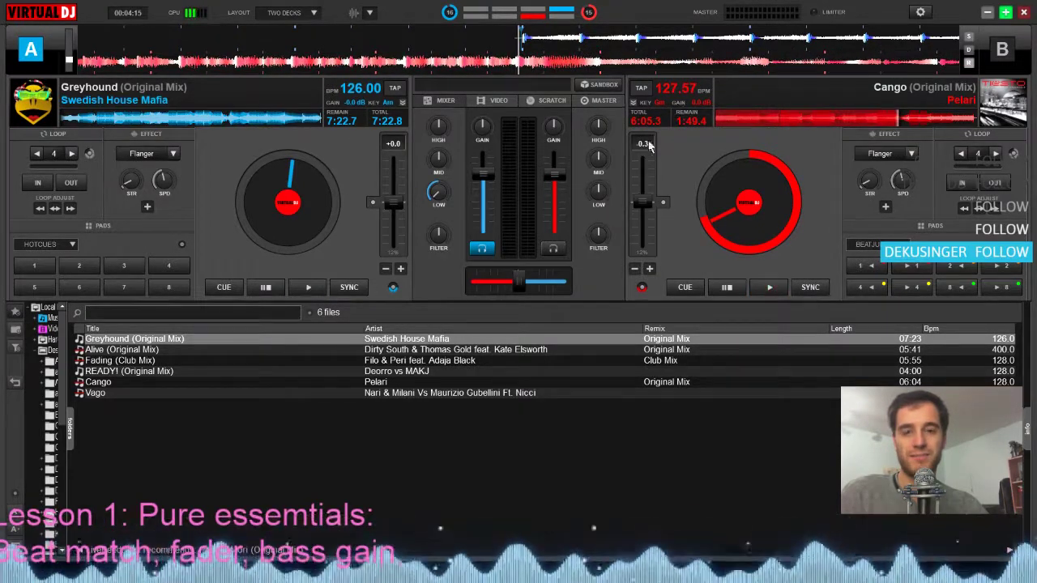
pyautogui.moveTo(640, 202); pyautogui.dragTo(639, 200)
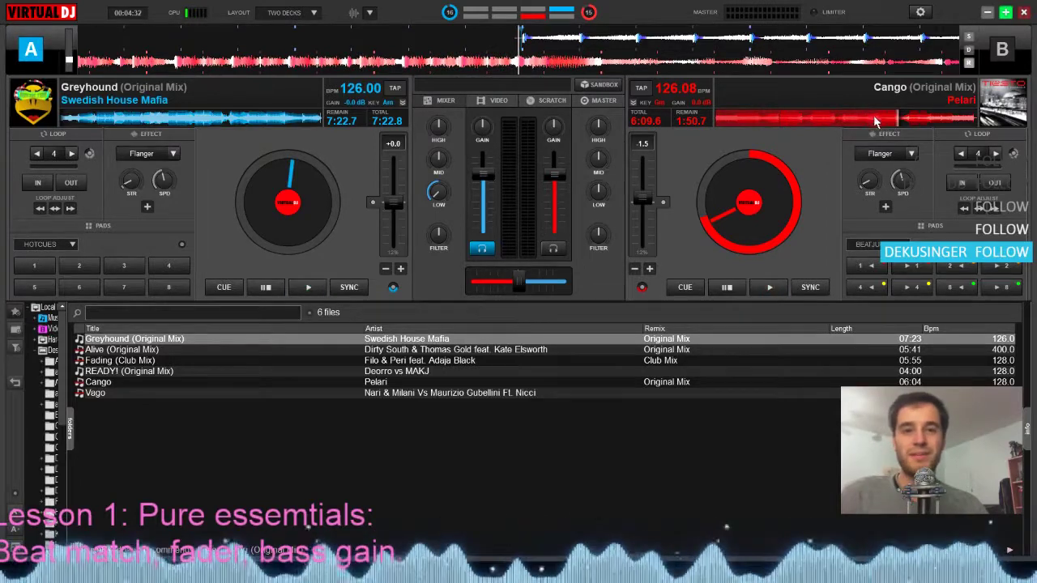
pyautogui.click(917, 122)
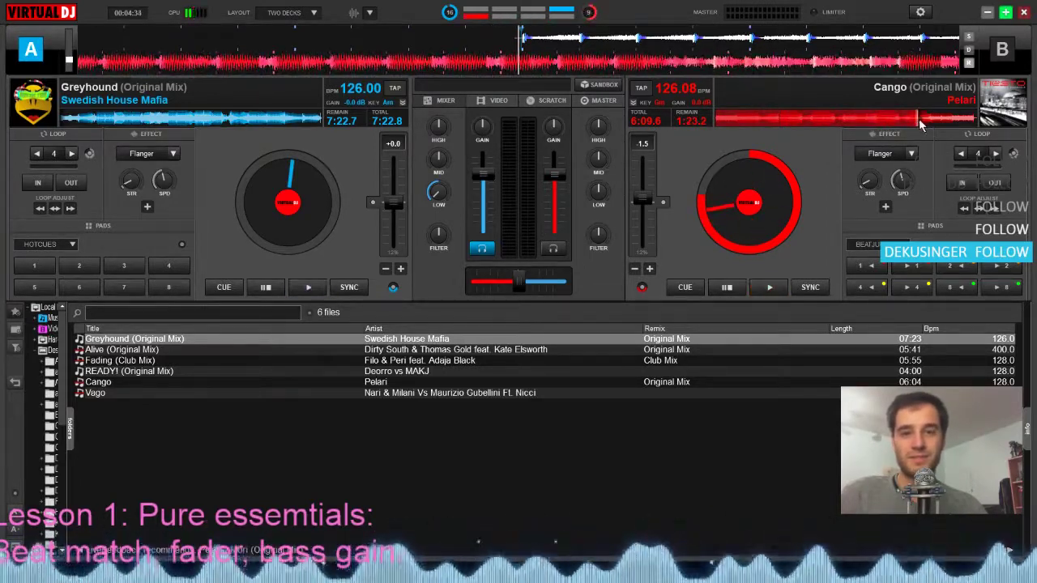
pyautogui.click(907, 121)
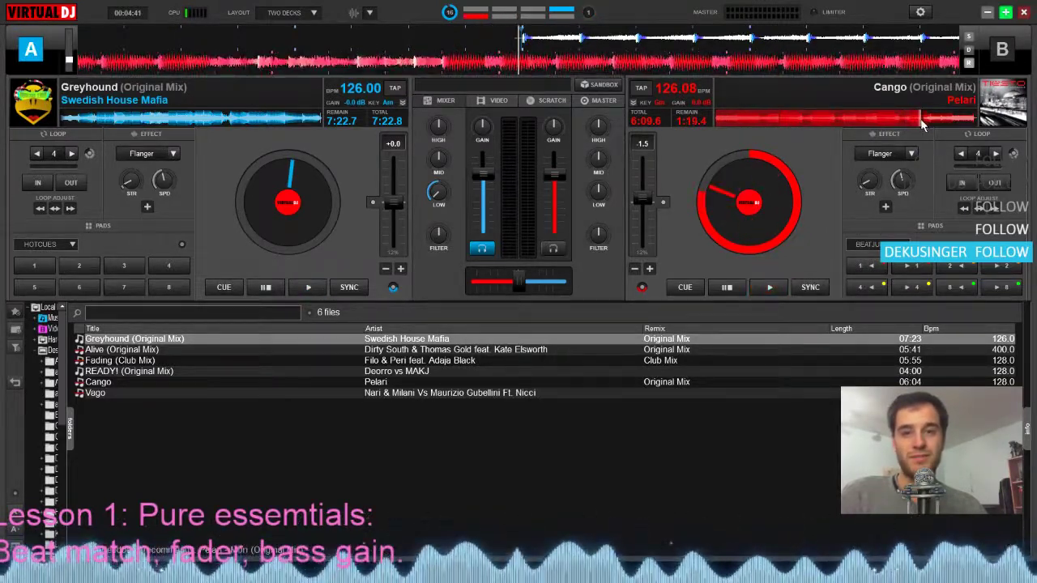
pyautogui.click(925, 121)
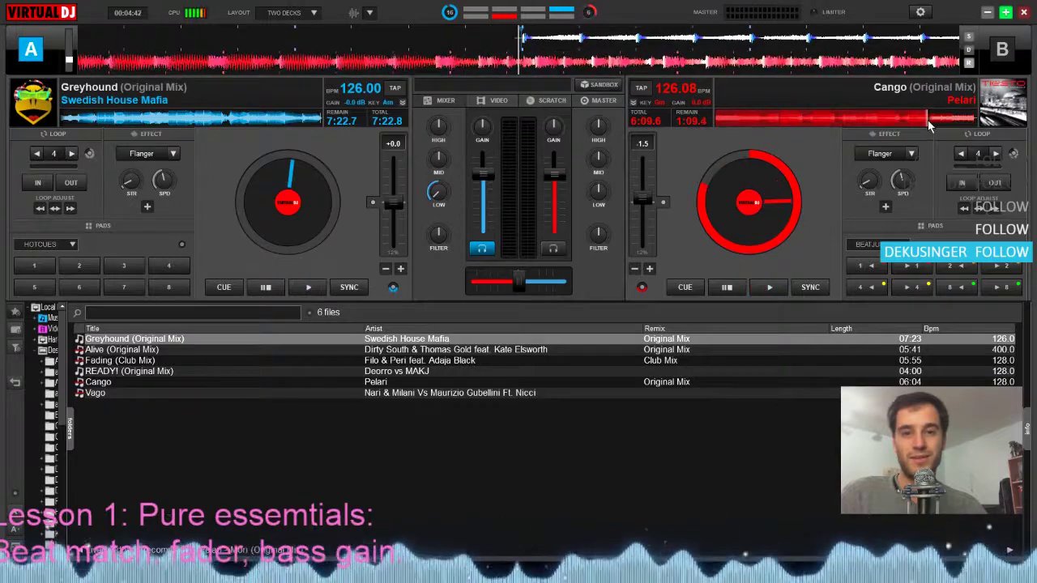
pyautogui.click(931, 123)
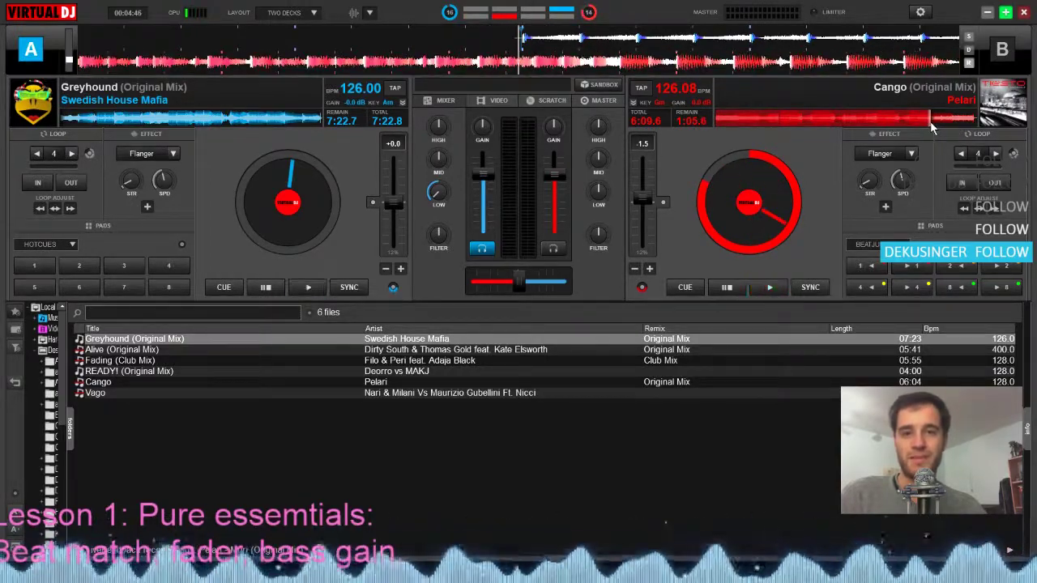
pyautogui.click(928, 123)
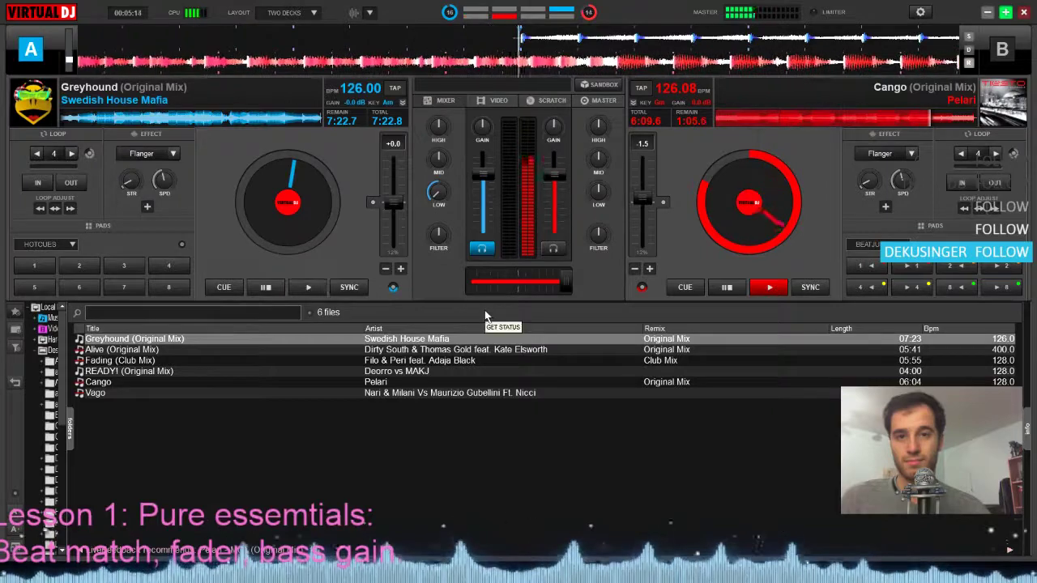
# Start Greyhound on deck A, bring the crossfader from deck B to the centre while pitch bending Greyhound, and cut Cango's low EQ
pyautogui.press('space')
pyautogui.click(385, 270)
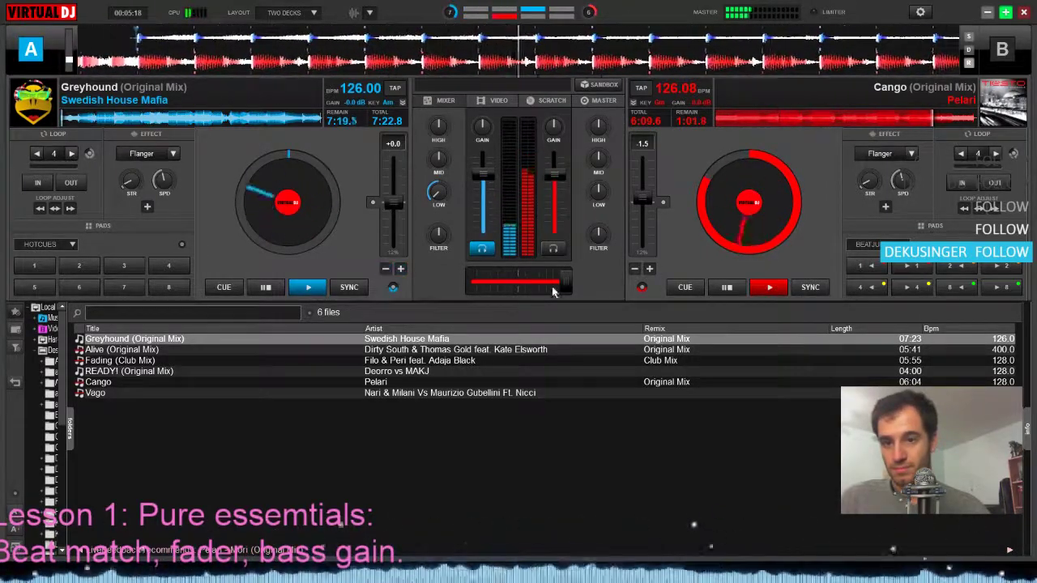
pyautogui.moveTo(563, 282); pyautogui.dragTo(520, 290)
pyautogui.click(400, 268)
pyautogui.click(400, 268)
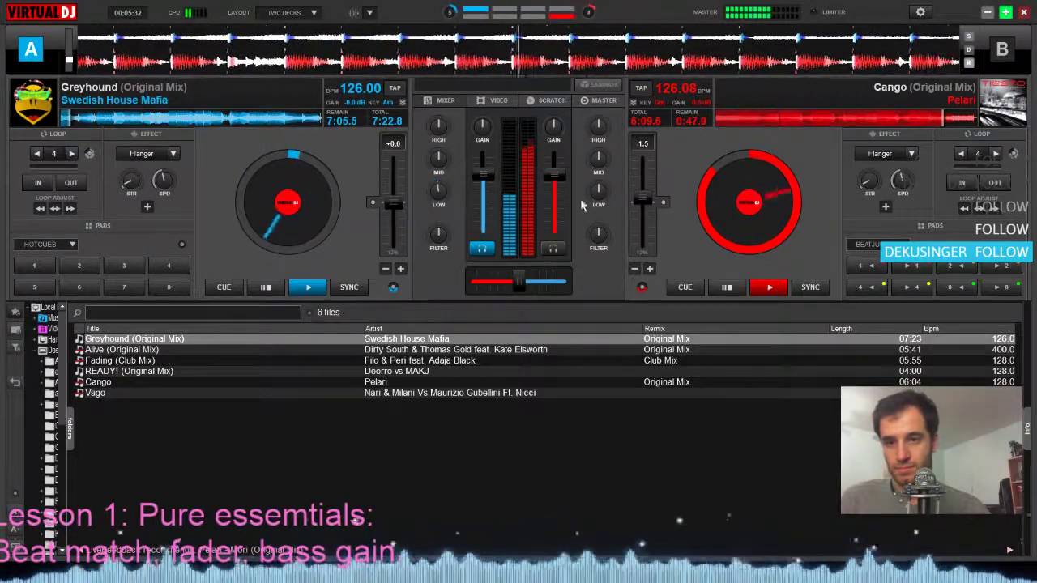
pyautogui.moveTo(598, 192); pyautogui.dragTo(592, 232)
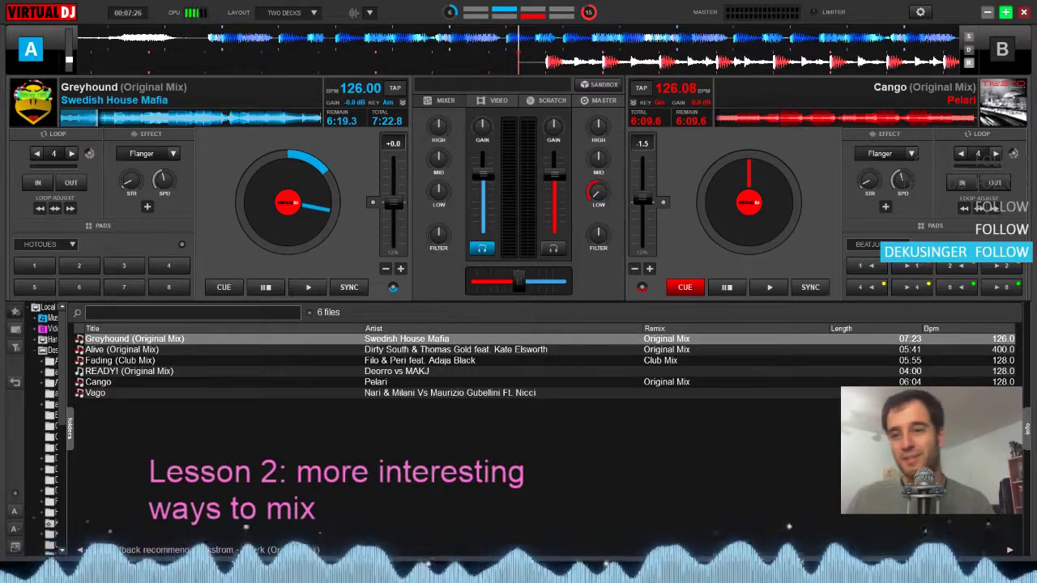
# Load Fading (Club Mix) on deck A and Vago on deck B, and seek Vago to about 4:12 remaining
pyautogui.moveTo(252, 363); pyautogui.dragTo(302, 209)
pyautogui.moveTo(348, 393); pyautogui.dragTo(729, 187)
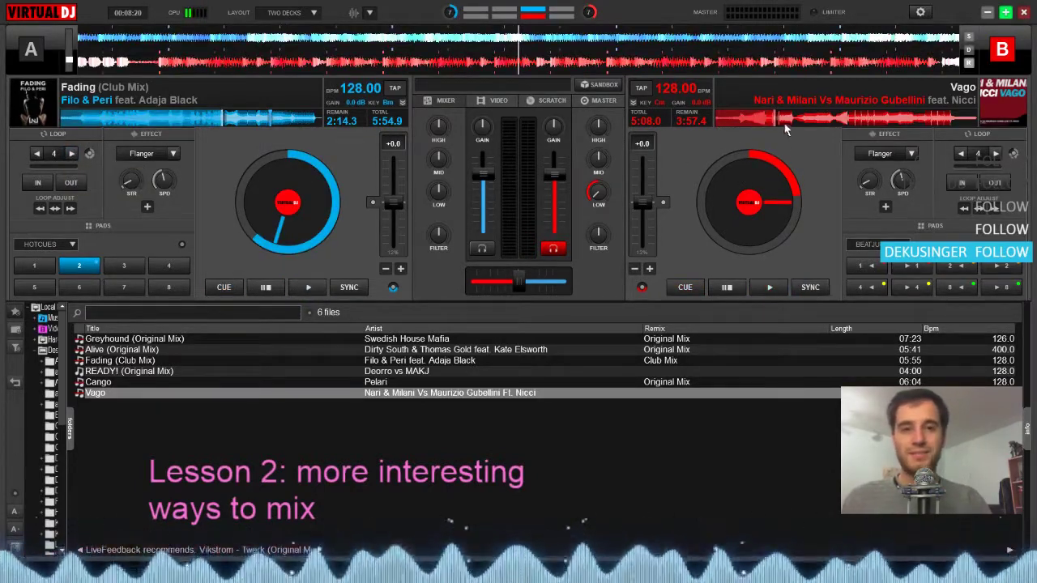
pyautogui.moveTo(784, 124)
pyautogui.mouseDown()
pyautogui.moveTo(792, 118)
pyautogui.moveTo(764, 126)
pyautogui.mouseUp()
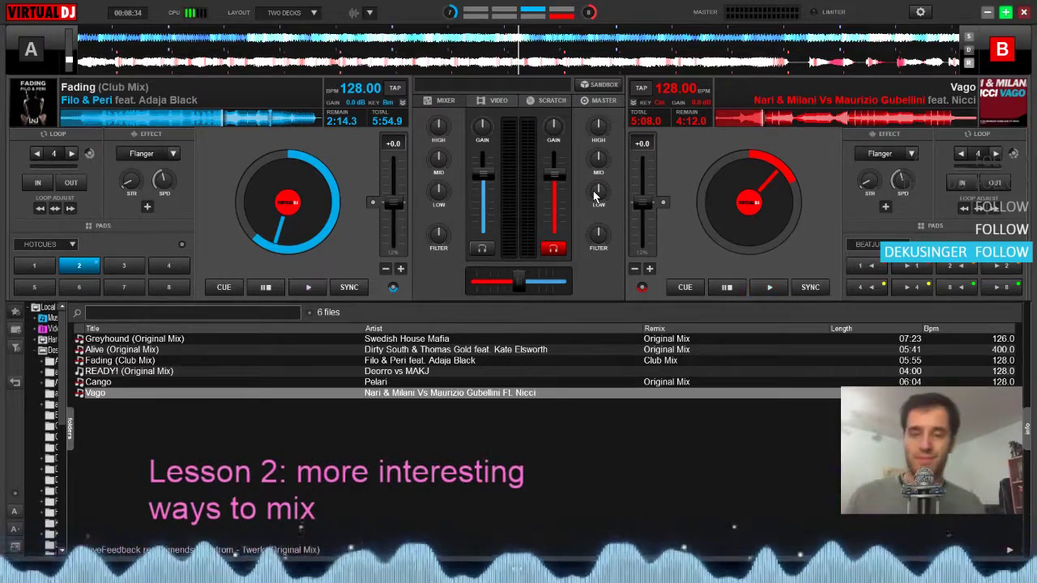
# Play Vago on deck B and audition its middle sections to locate the breakdown and where the beat comes in
pyautogui.press('space')
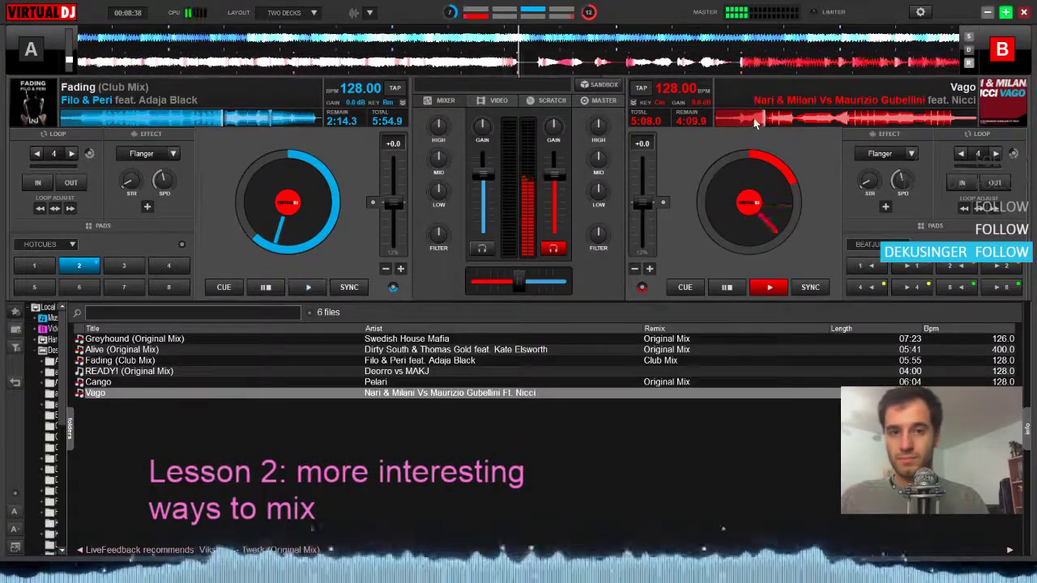
pyautogui.click(804, 119)
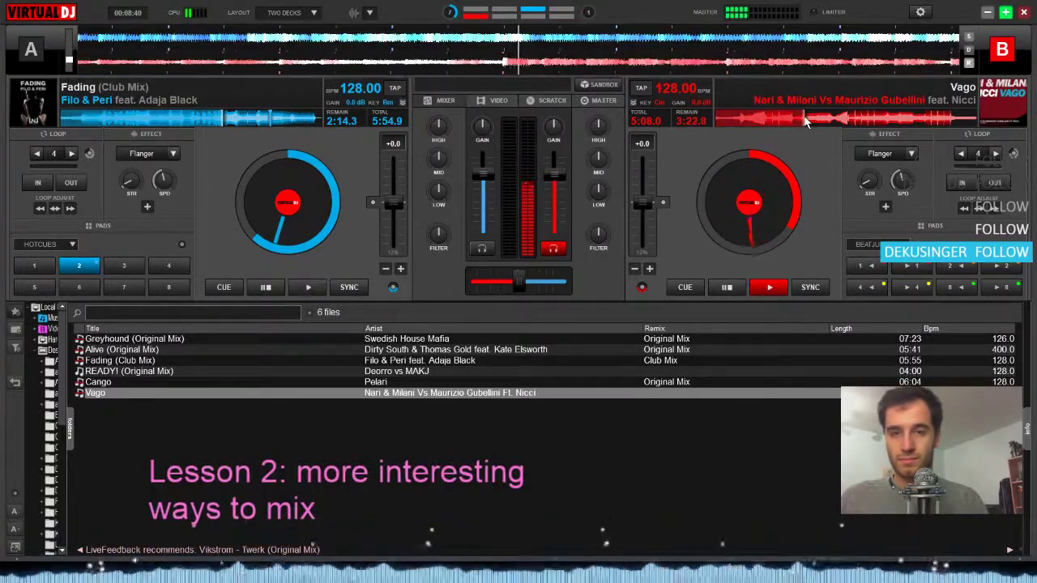
pyautogui.click(802, 120)
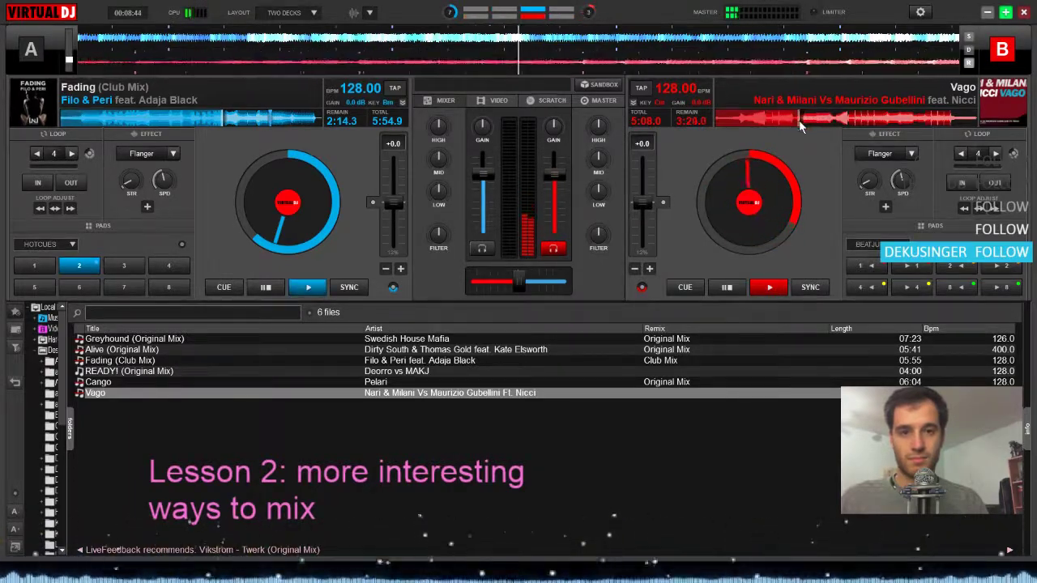
pyautogui.click(799, 120)
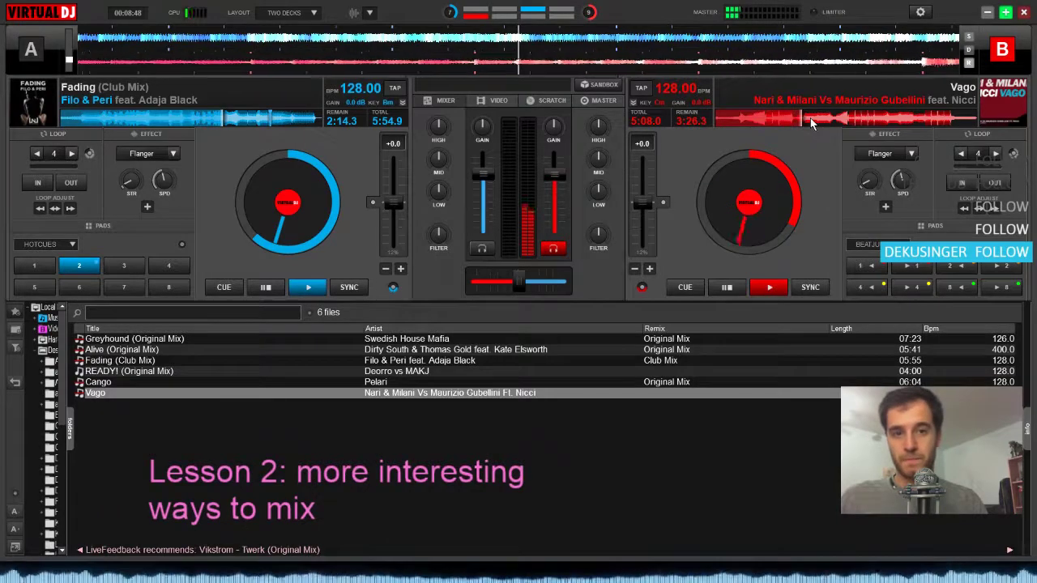
pyautogui.click(816, 115)
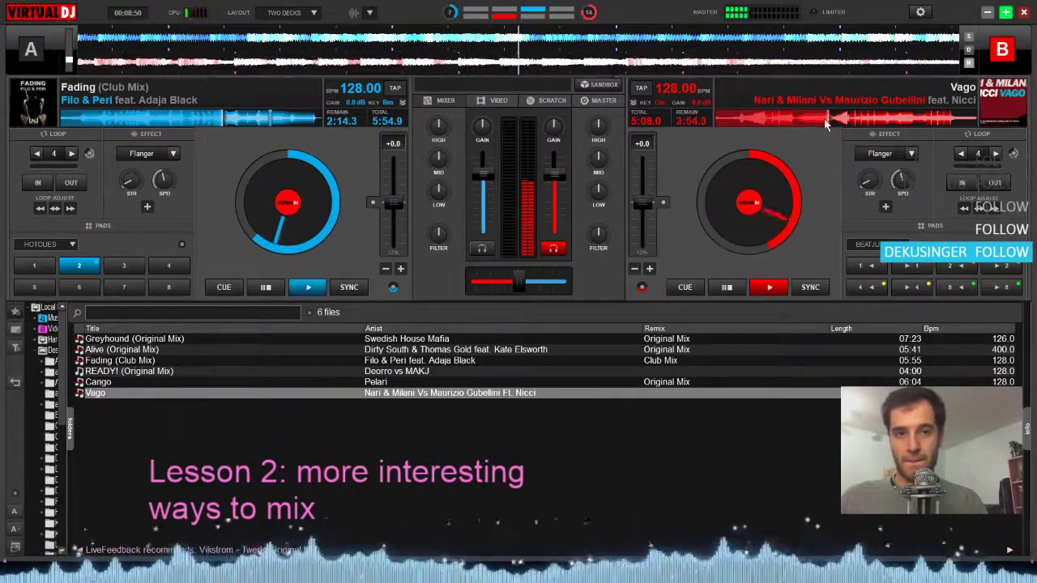
pyautogui.click(814, 120)
pyautogui.moveTo(809, 121); pyautogui.dragTo(791, 121)
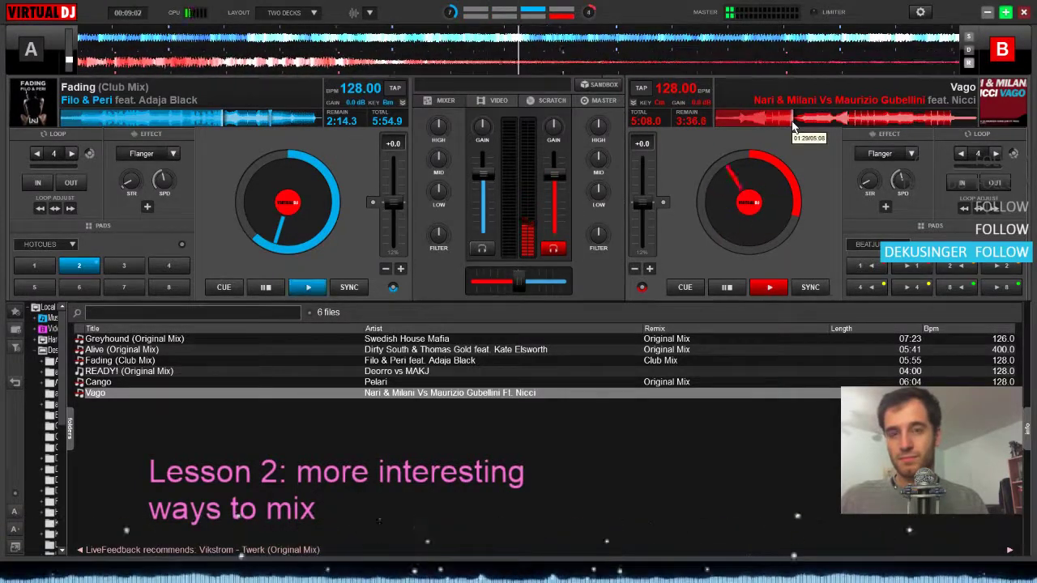
# Inspect the start of Vago's breakdown and cue the track at the following beat entry, 3:22.9 remaining
pyautogui.click(791, 121)
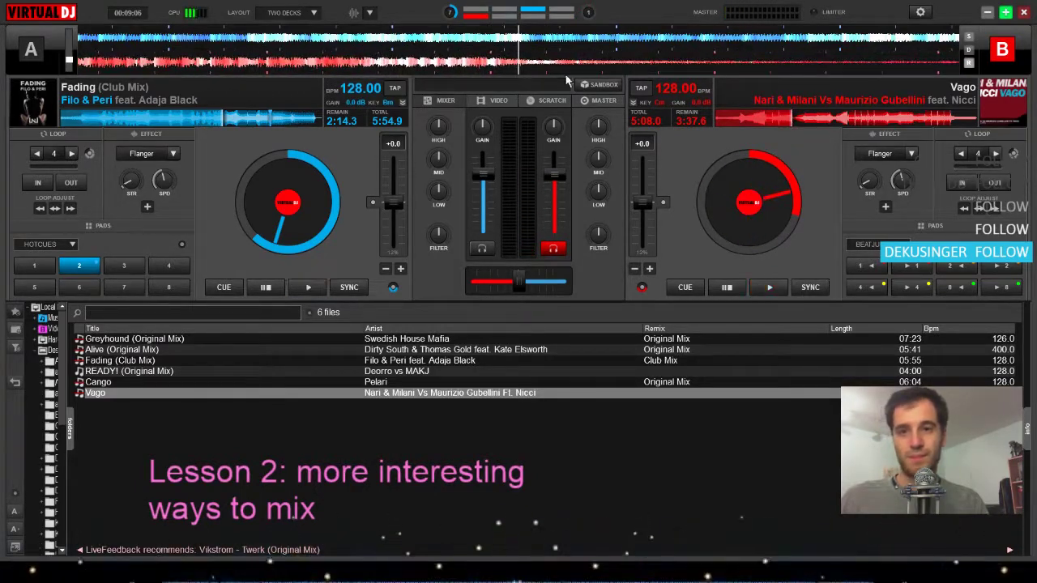
pyautogui.moveTo(503, 64); pyautogui.dragTo(581, 84)
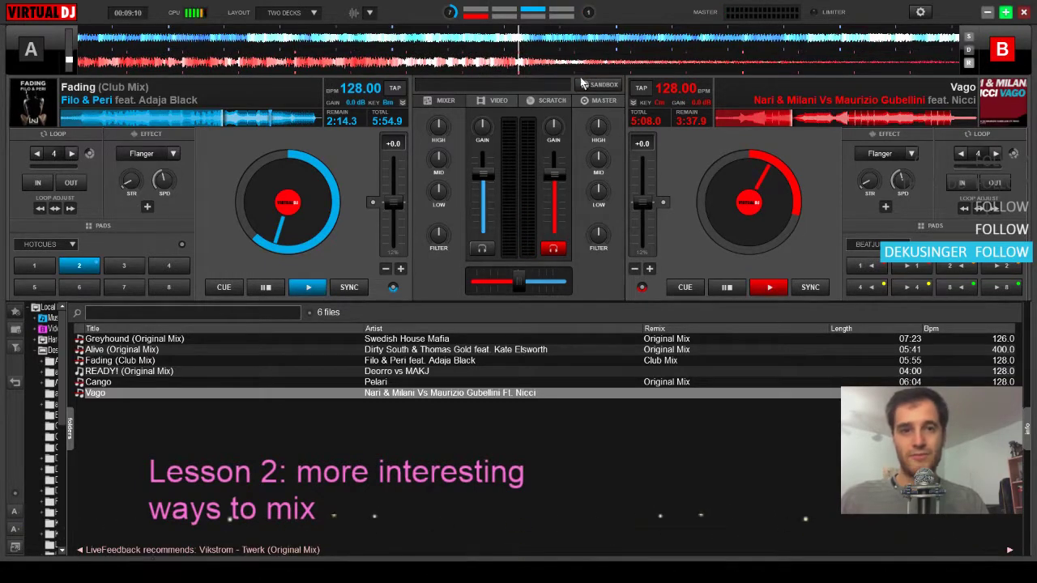
pyautogui.click(797, 120)
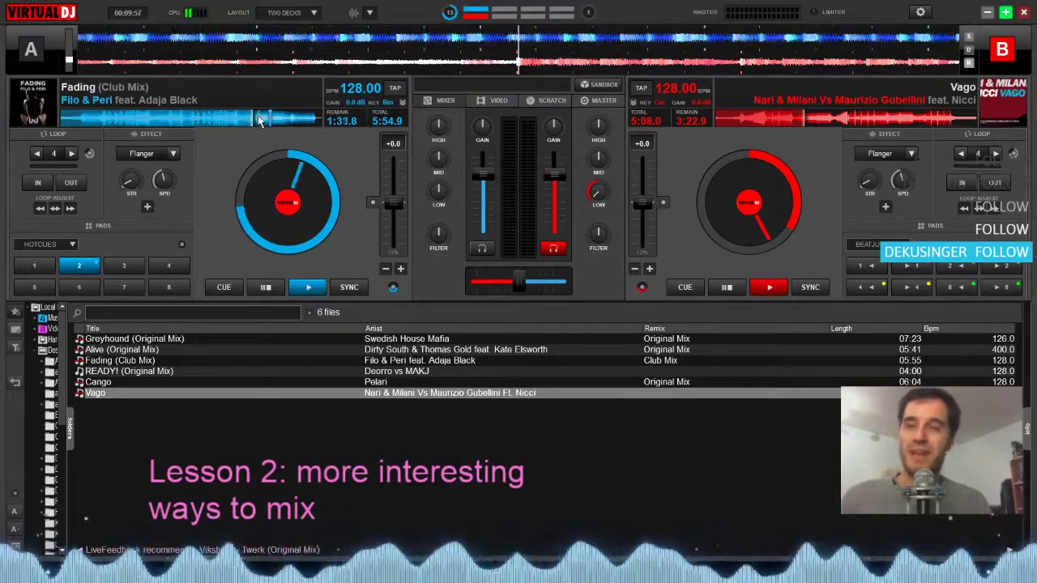
# Seek Fading on deck A to about 1:21.4 remaining, ahead of Cue 2
pyautogui.click(270, 118)
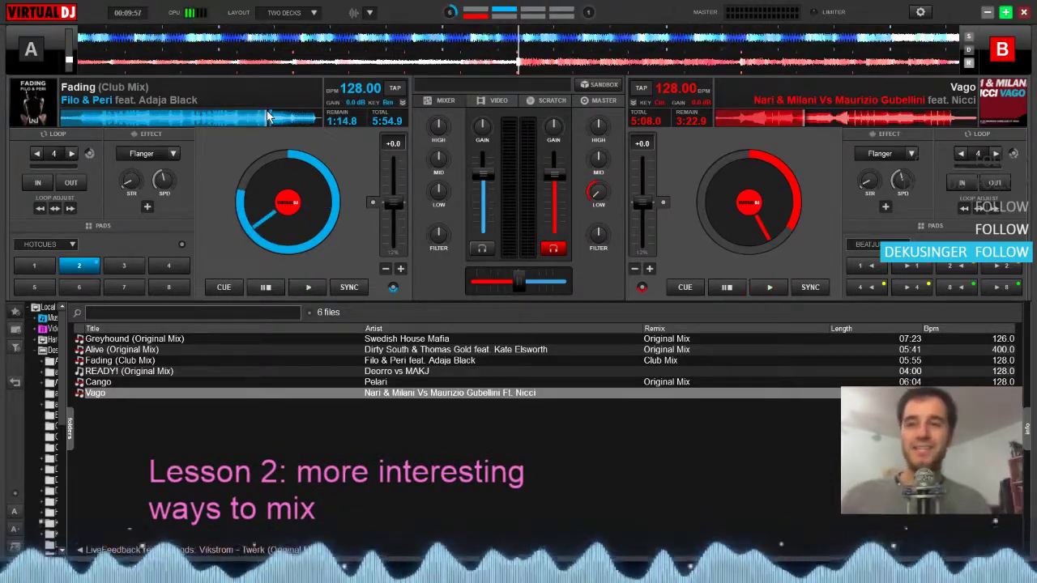
pyautogui.click(270, 114)
pyautogui.click(272, 113)
pyautogui.click(272, 115)
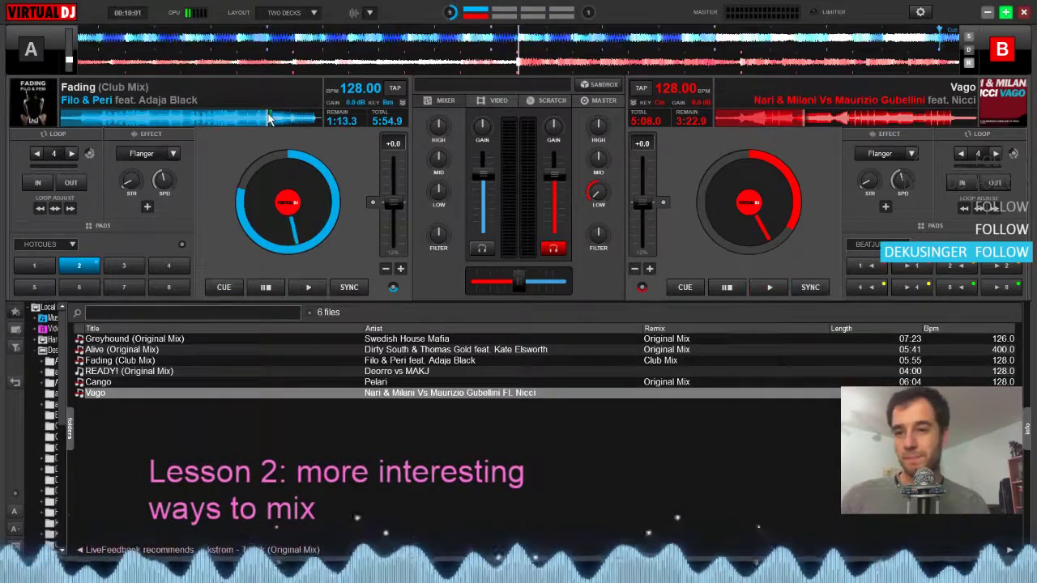
pyautogui.click(264, 118)
pyautogui.click(262, 120)
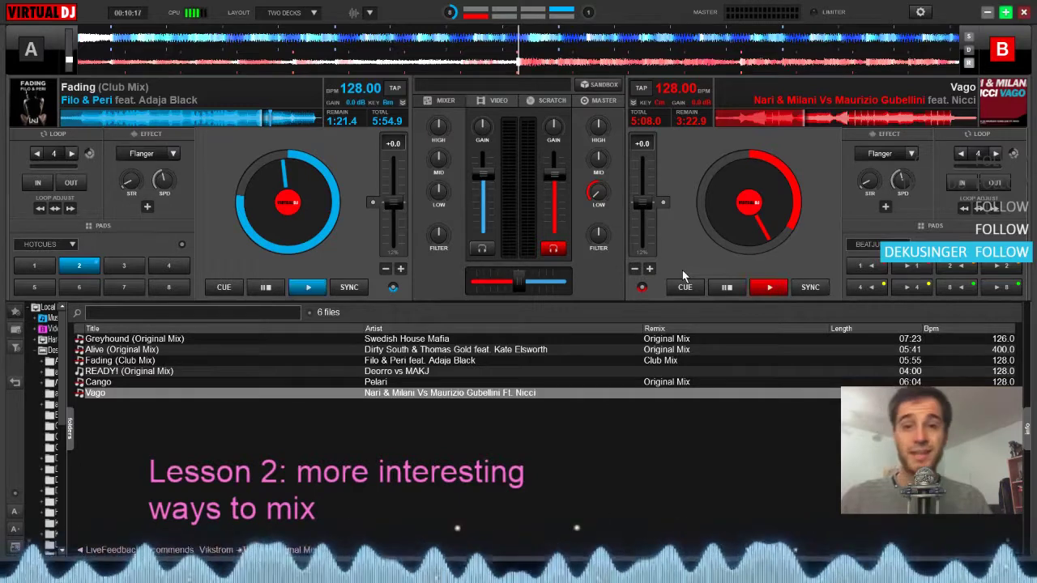
# Reset Vago's low EQ to 50%, start Fading on deck A, and make deck B the active deck again
pyautogui.doubleClick(598, 198)
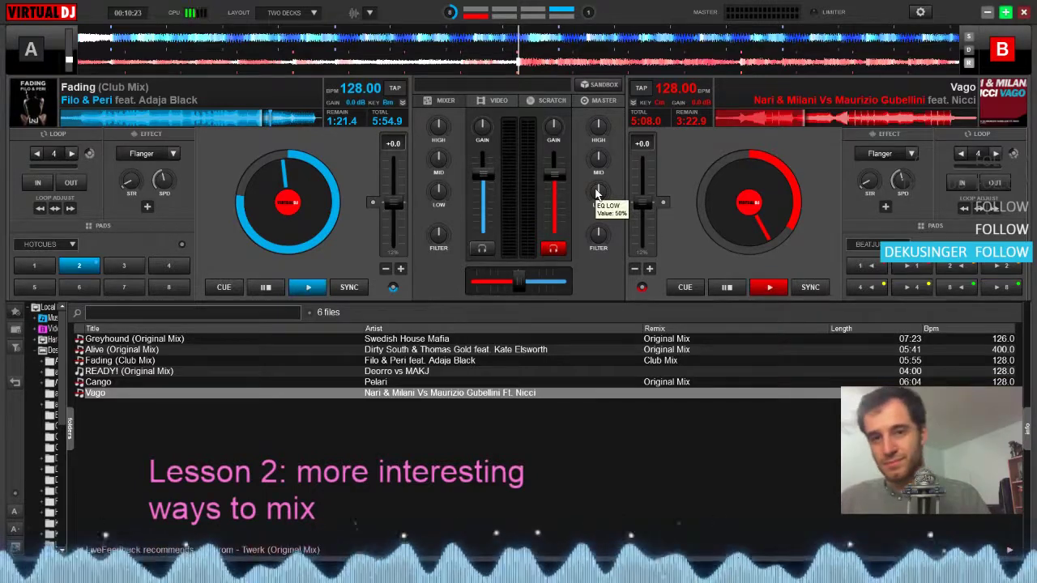
pyautogui.press('Tab')
pyautogui.press('Tab')
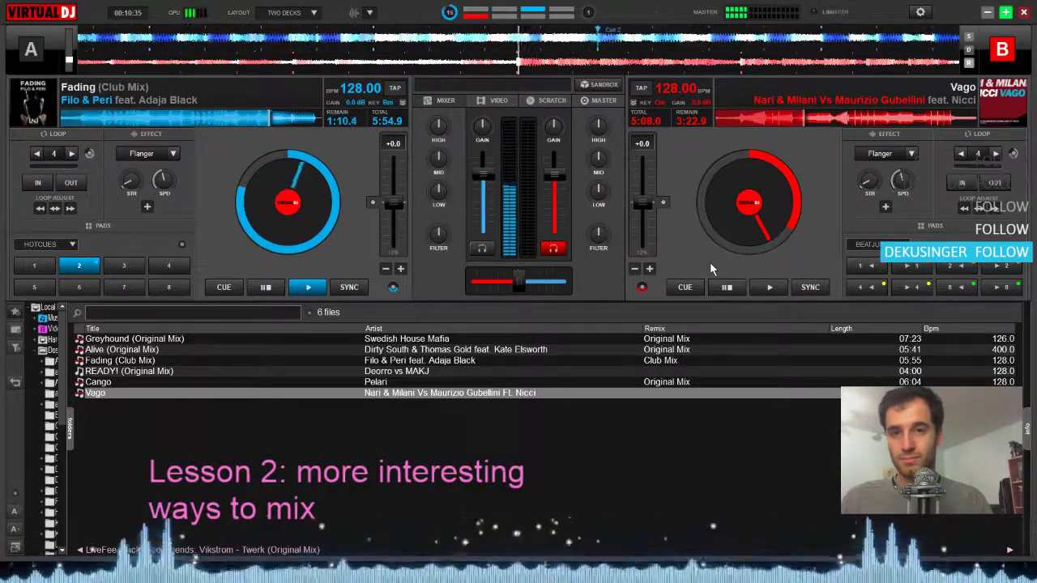
# Bring Vago in on deck B over Fading, nudge it to align the beats, and pause both decks after the breakdown
pyautogui.press('space')
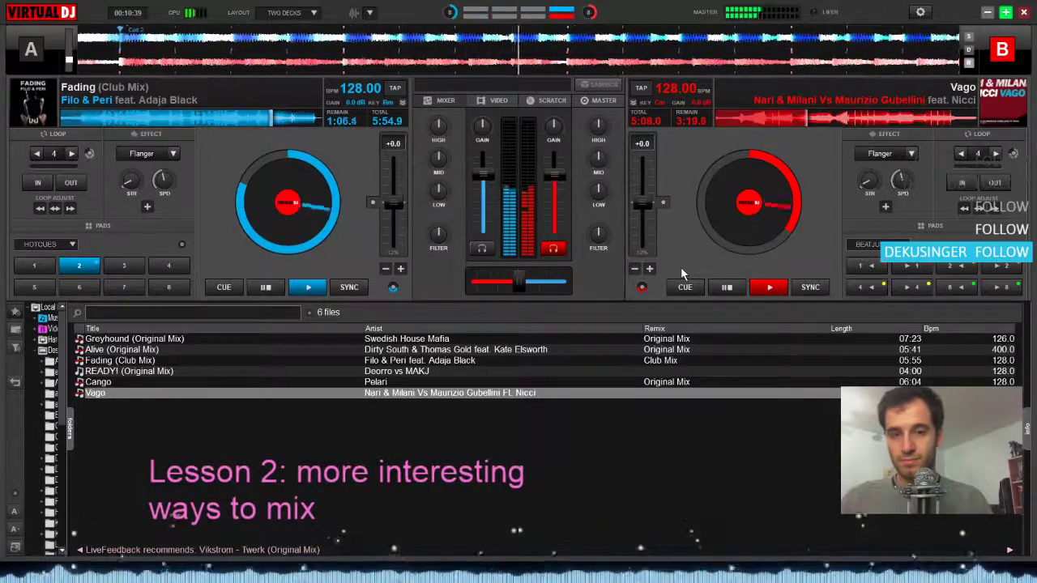
pyautogui.click(651, 271)
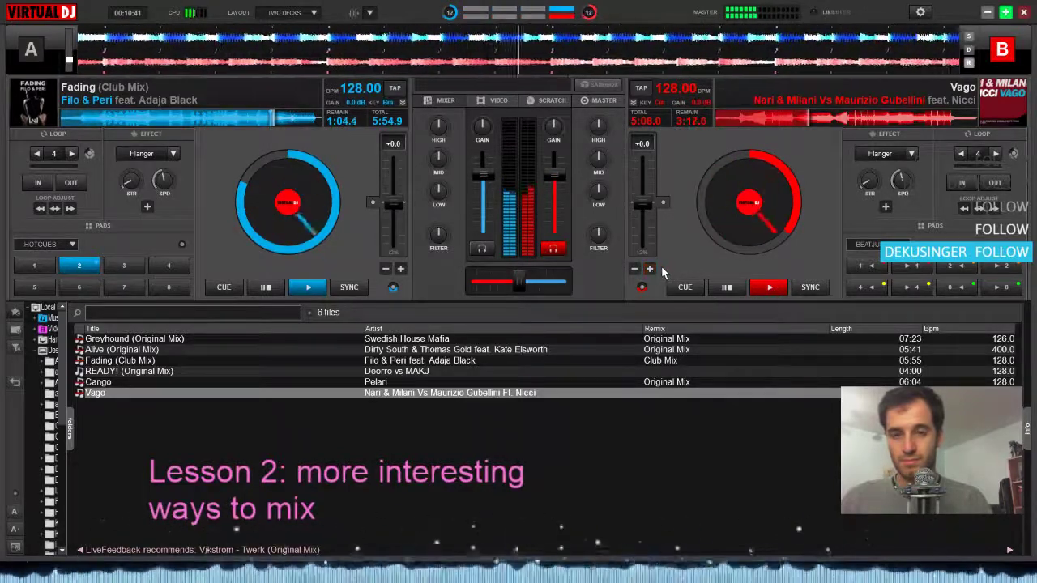
pyautogui.click(635, 270)
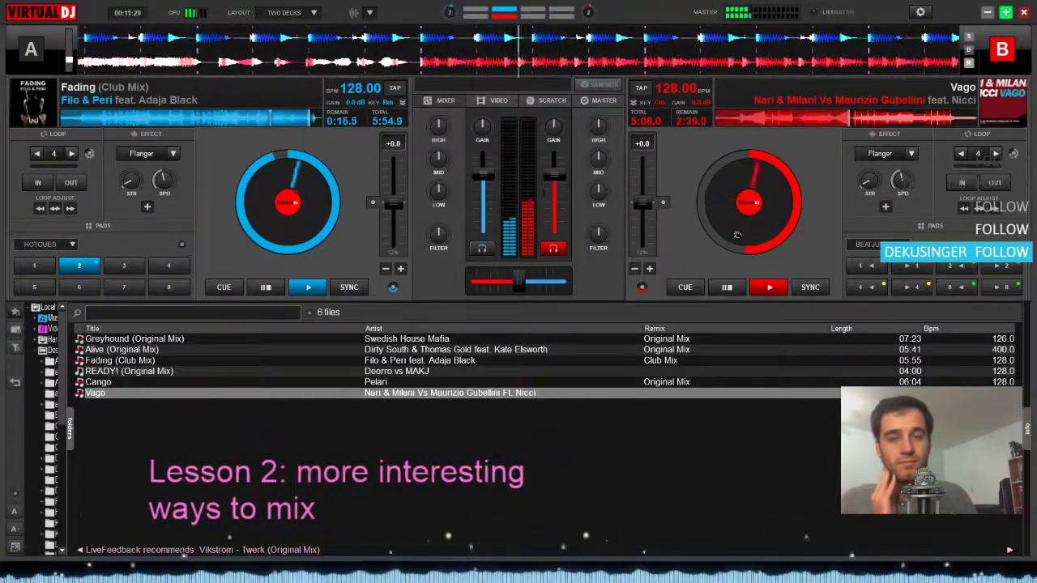
pyautogui.press('space')
pyautogui.press('Tab')
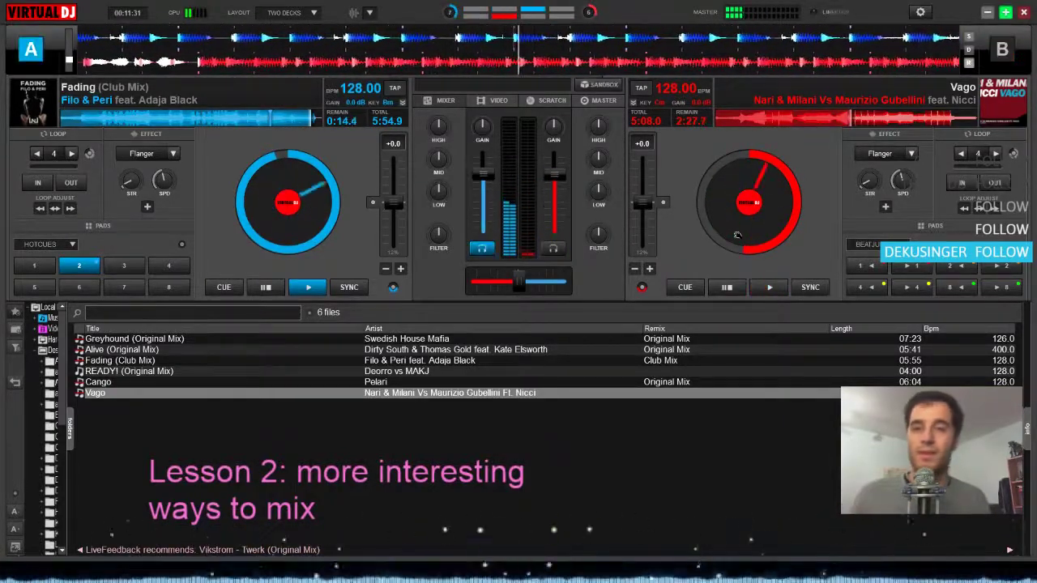
pyautogui.press('space')
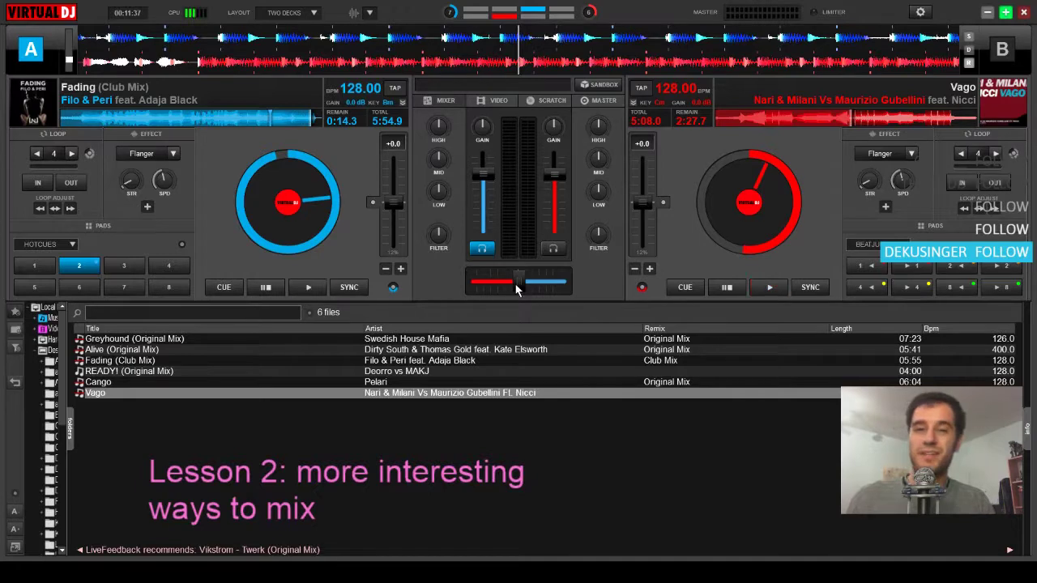
# Demonstrate a full crossfade to Vago from about 2:32 remaining, stopping both decks and recentring the crossfader
pyautogui.moveTo(350, 63); pyautogui.dragTo(890, 71)
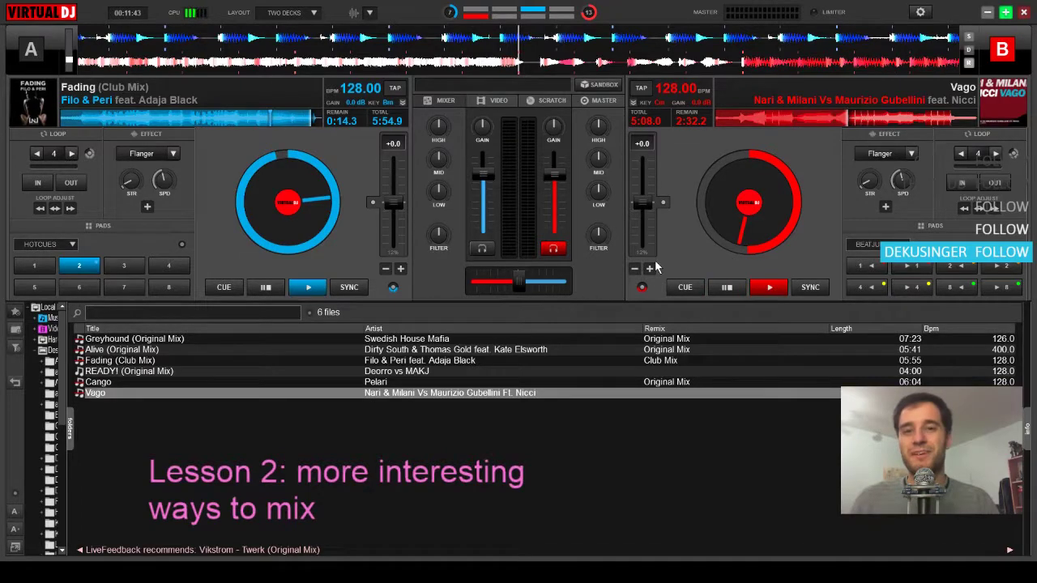
pyautogui.press('space')
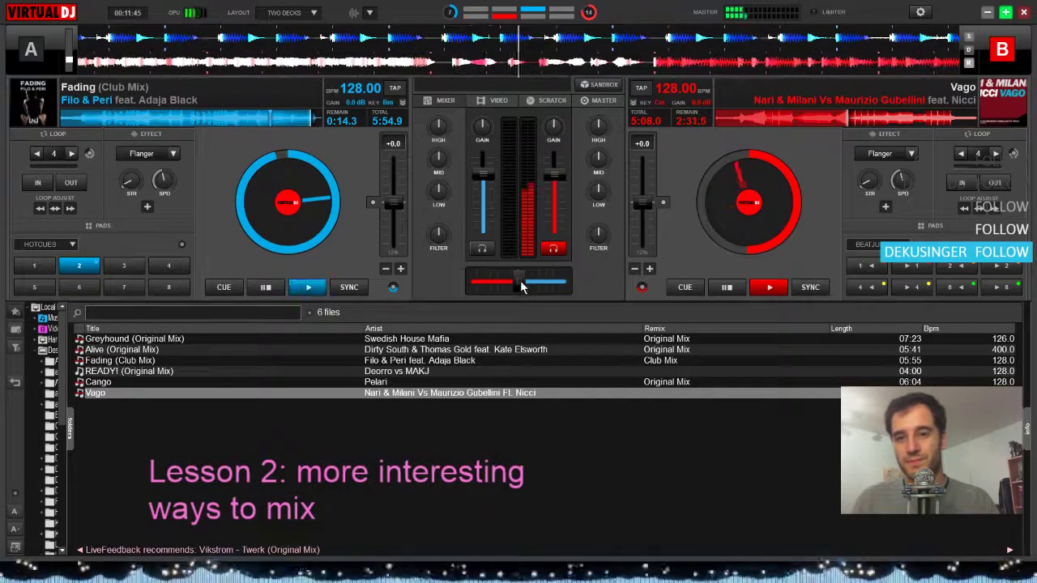
pyautogui.moveTo(521, 282); pyautogui.dragTo(759, 283)
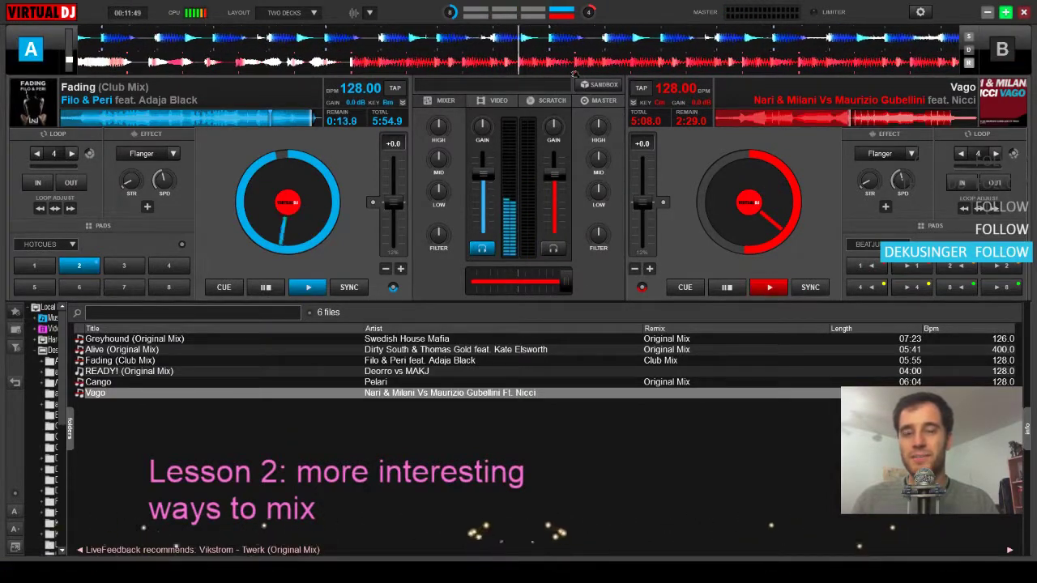
pyautogui.press('space')
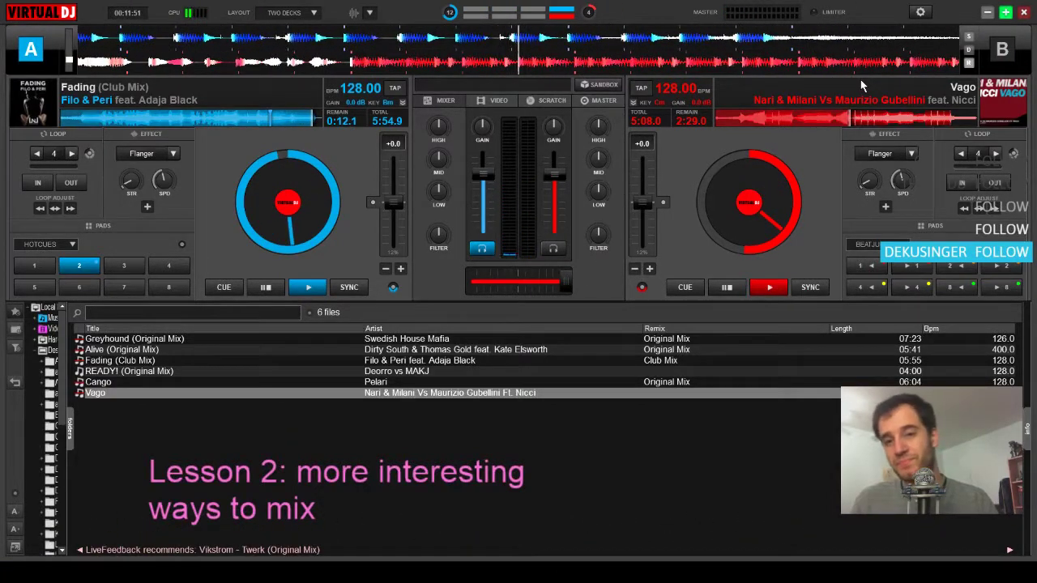
pyautogui.press('Tab')
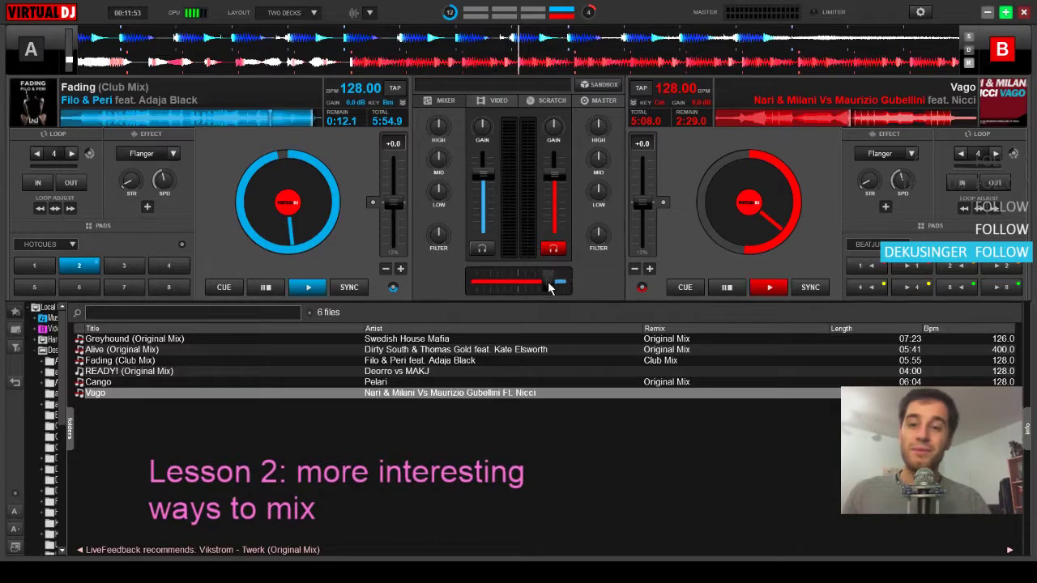
pyautogui.doubleClick(548, 281)
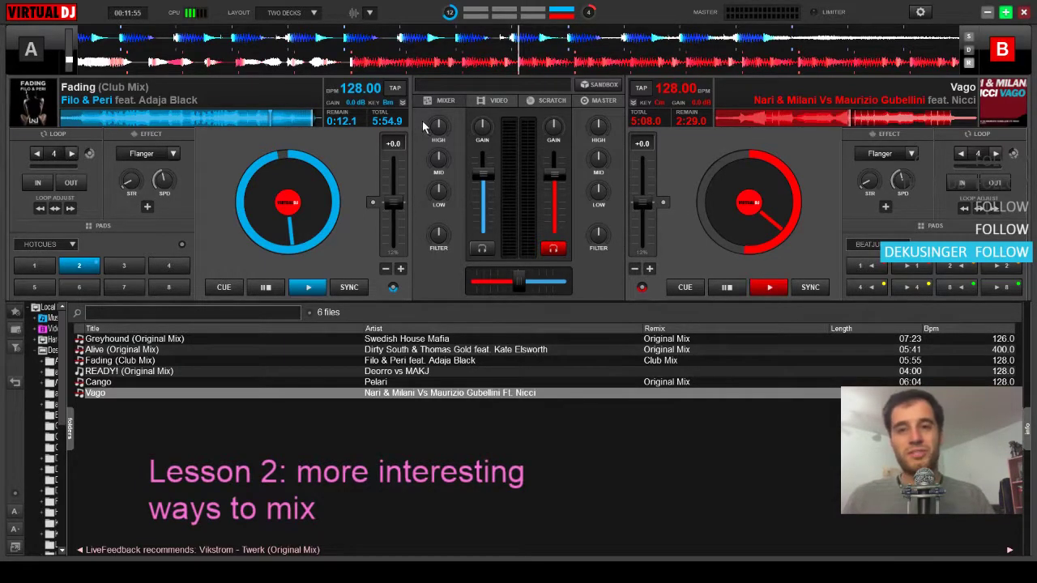
# Cue Vago back at its beat entry, 3:22.9 remaining, and turn down its low EQ
pyautogui.moveTo(785, 113); pyautogui.dragTo(810, 120)
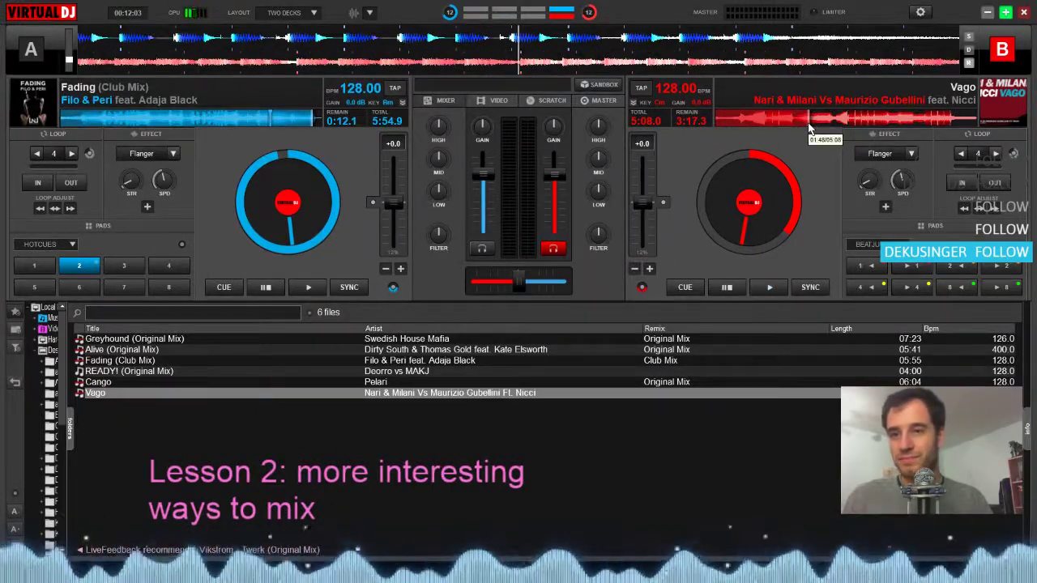
pyautogui.press('space')
pyautogui.click(789, 125)
pyautogui.press('space')
pyautogui.click(800, 122)
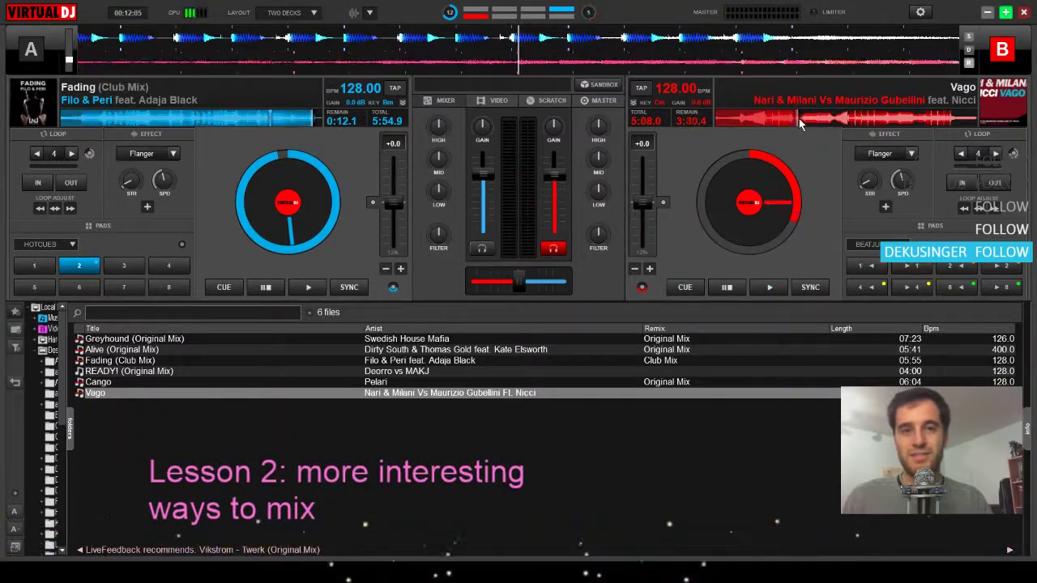
pyautogui.click(804, 122)
pyautogui.press('space')
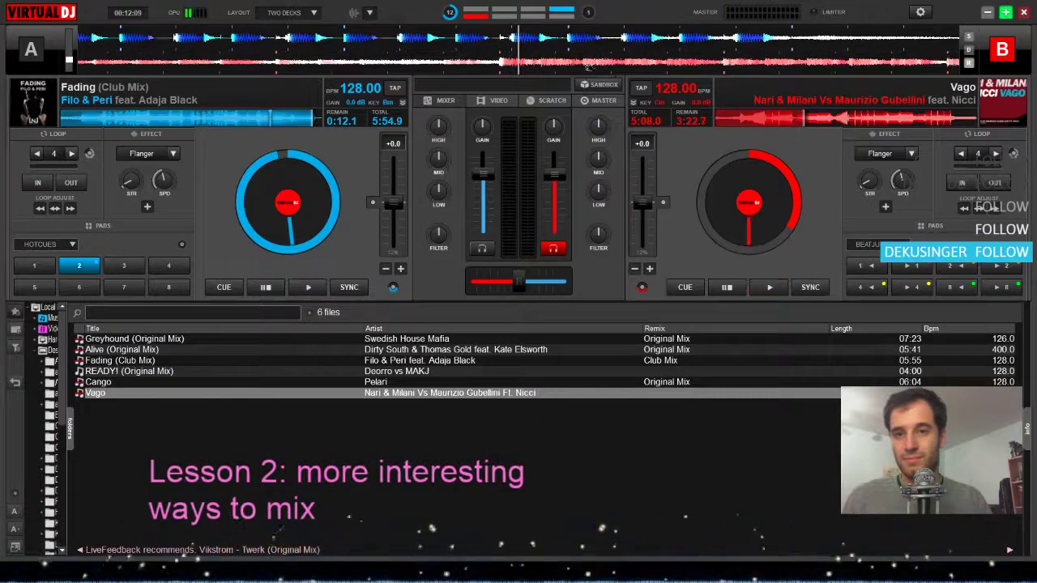
pyautogui.moveTo(598, 64); pyautogui.dragTo(603, 63)
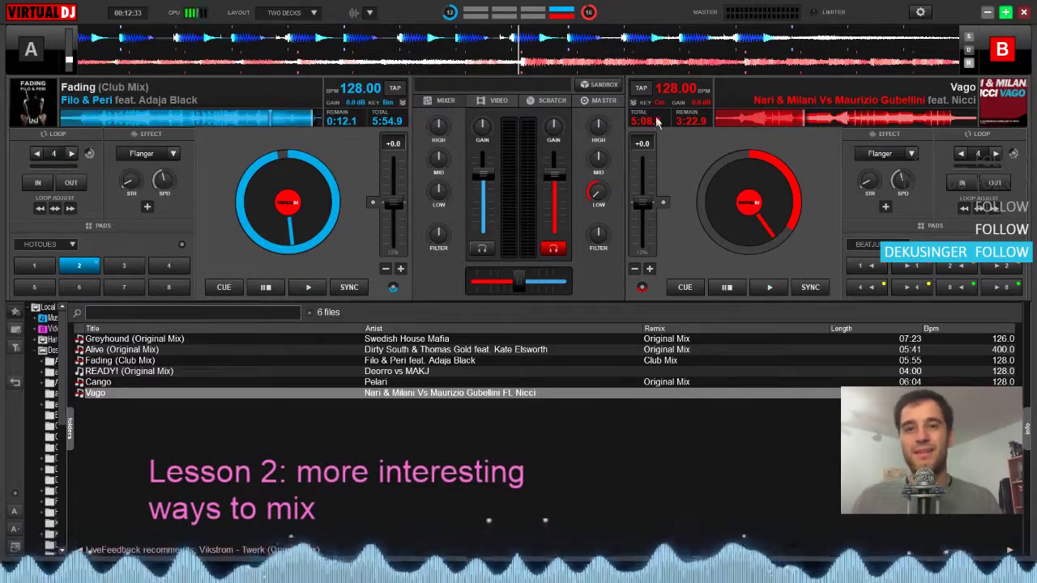
# Demonstrate a 4-beat loop on Fading near 0:26 remaining, shortening it to 1/4 beat and lengthening it again before releasing it
pyautogui.click(304, 120)
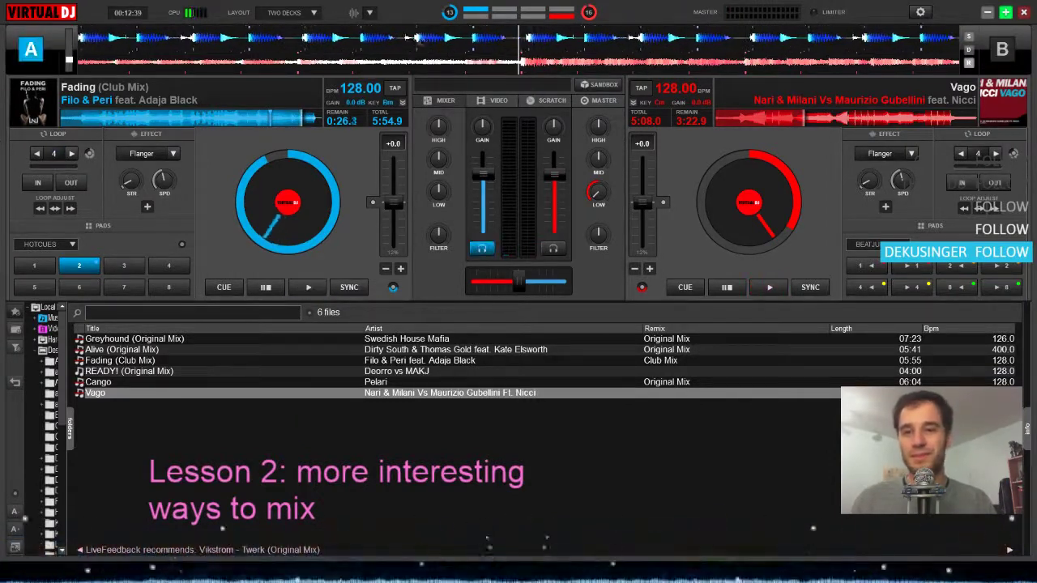
pyautogui.click(54, 154)
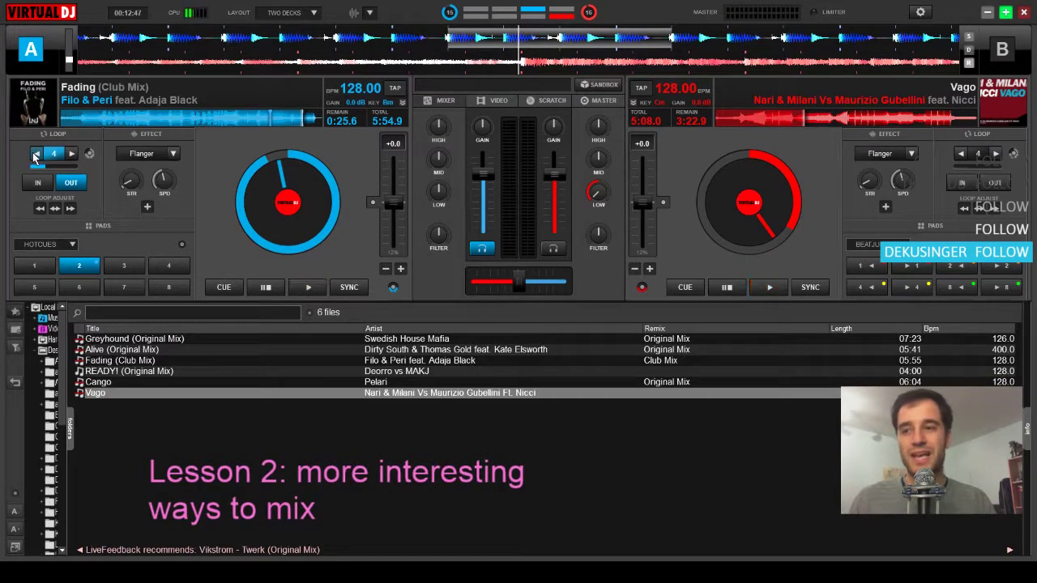
pyautogui.click(35, 155)
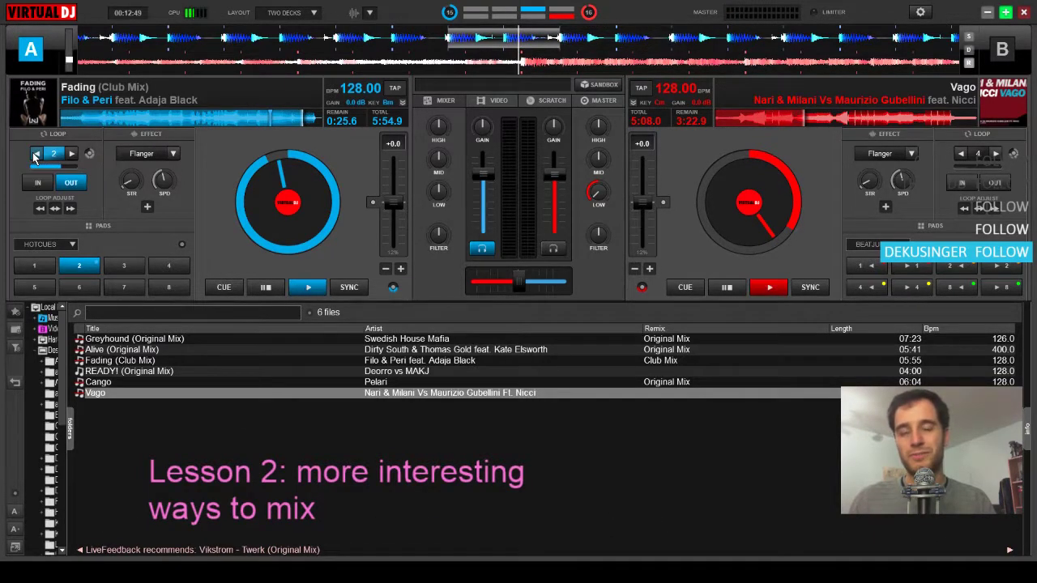
pyautogui.click(35, 155)
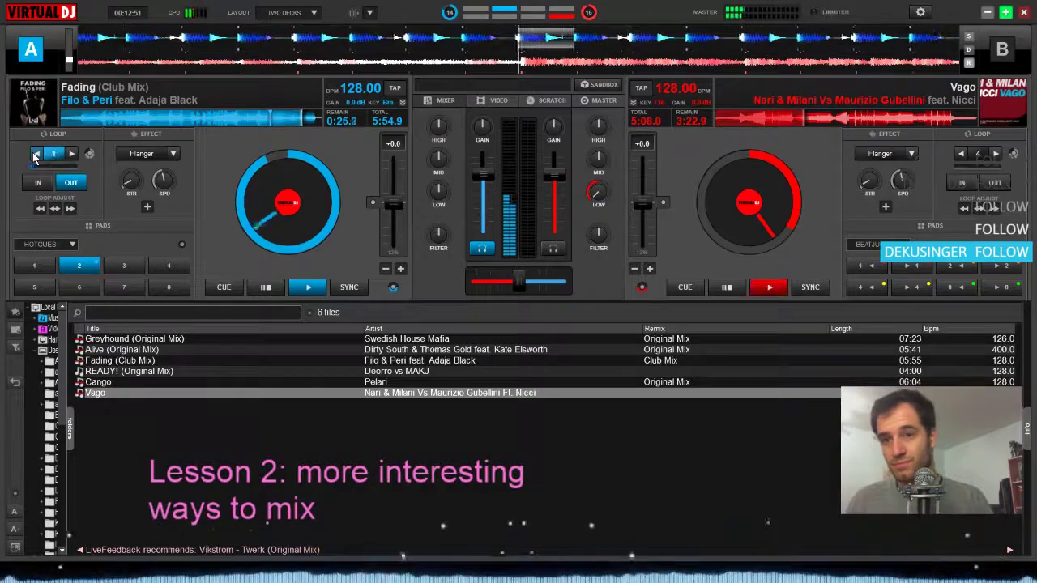
pyautogui.click(35, 155)
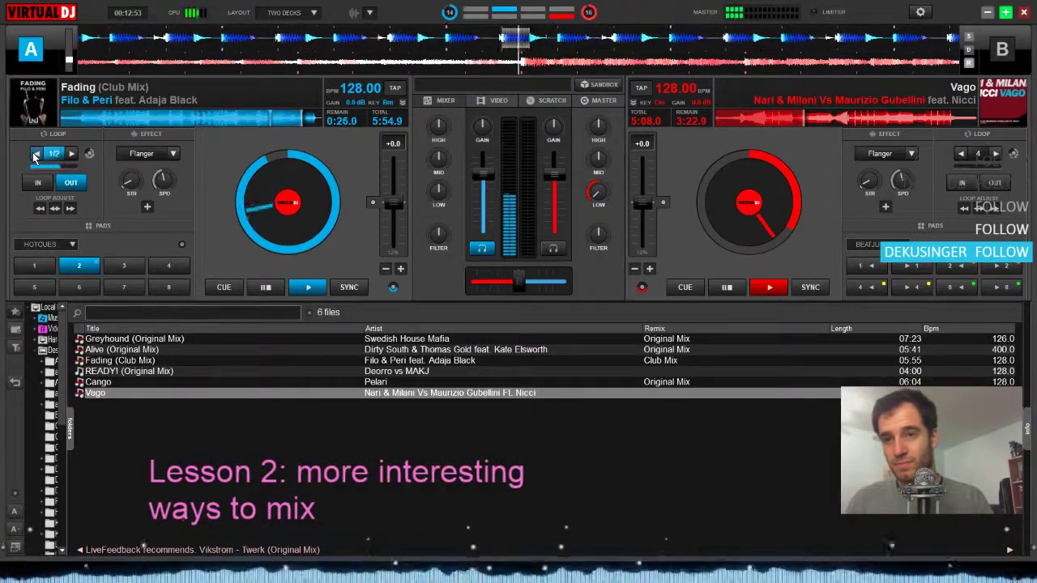
pyautogui.click(35, 155)
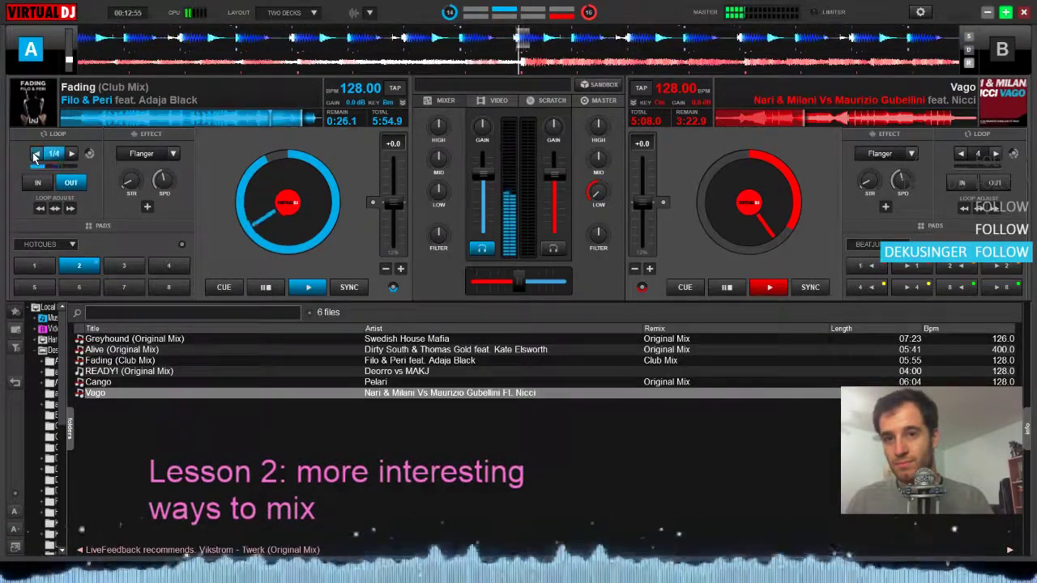
pyautogui.click(35, 154)
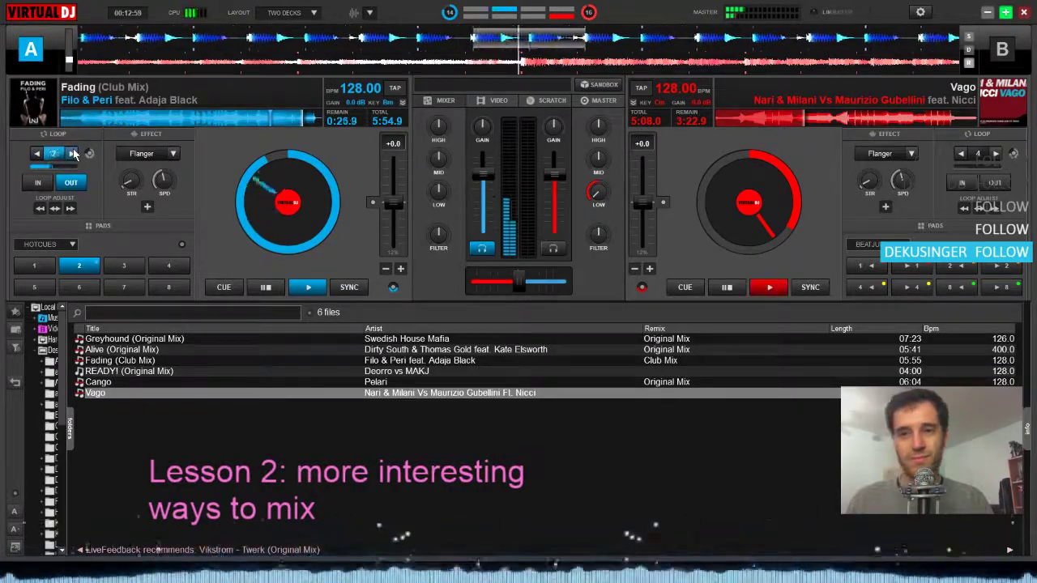
pyautogui.click(72, 154)
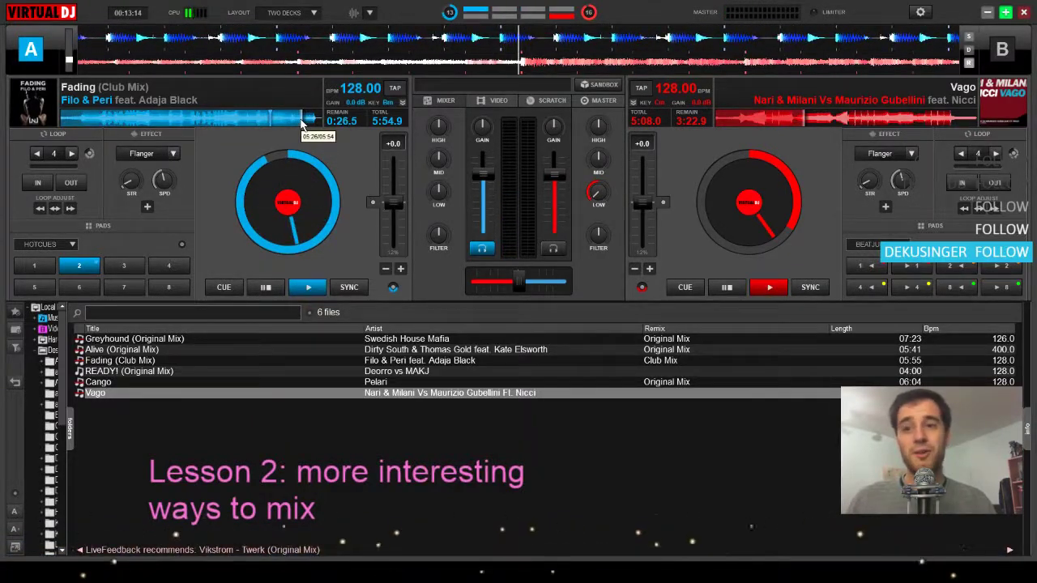
# Audition Fading from about 0:33 remaining, pause it, and return the crossfader to centre
pyautogui.click(296, 121)
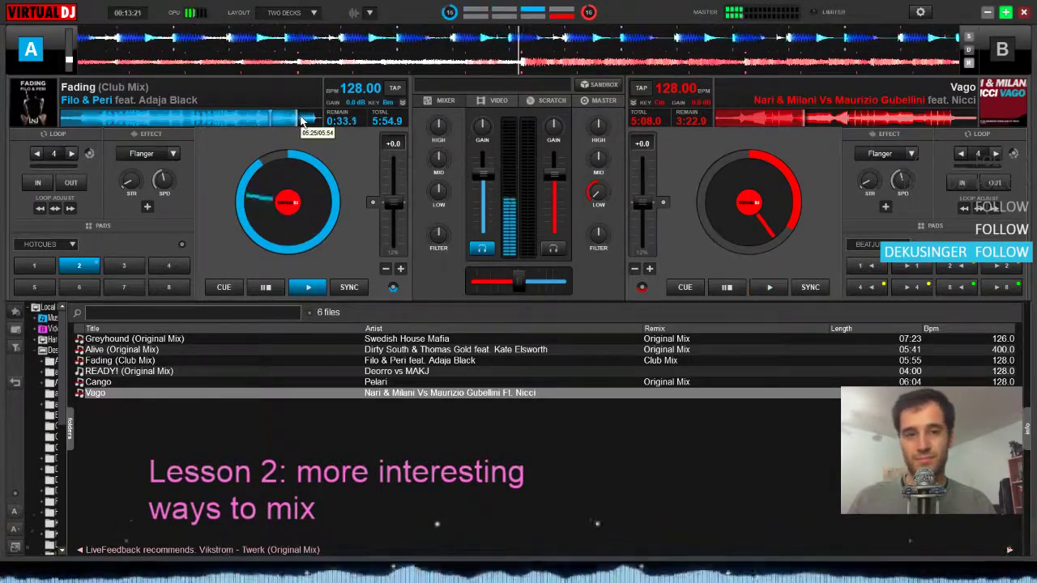
pyautogui.press('space')
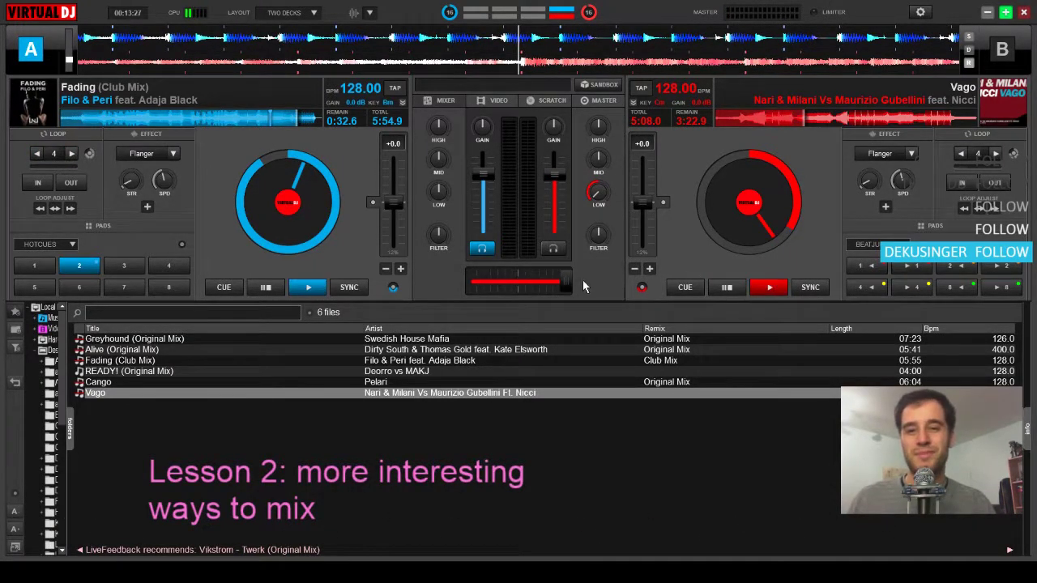
pyautogui.moveTo(566, 282); pyautogui.dragTo(534, 286)
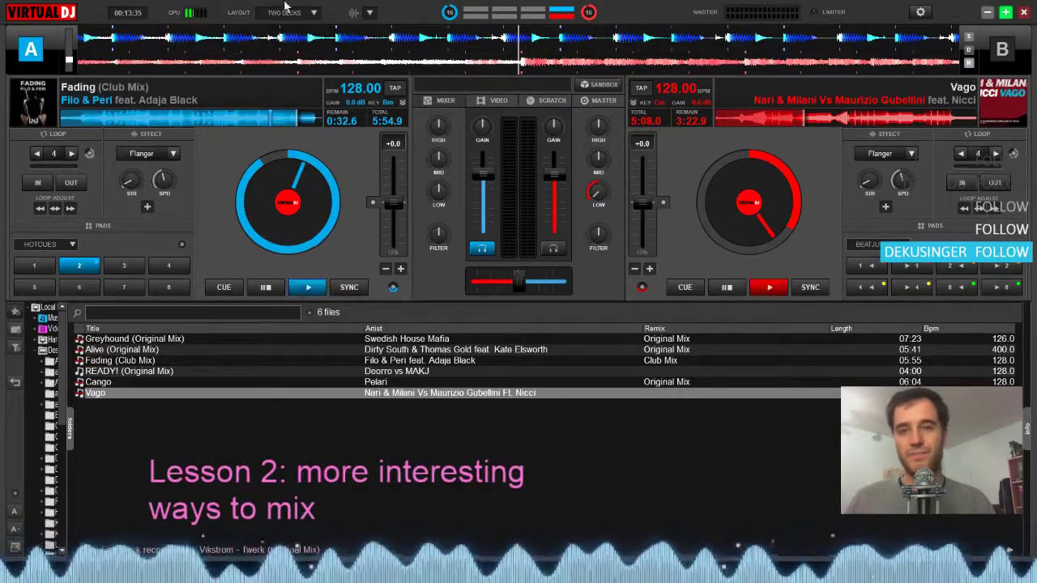
# Seek Fading back to about 1:19 remaining, start it on deck A, and make deck B active
pyautogui.click(263, 123)
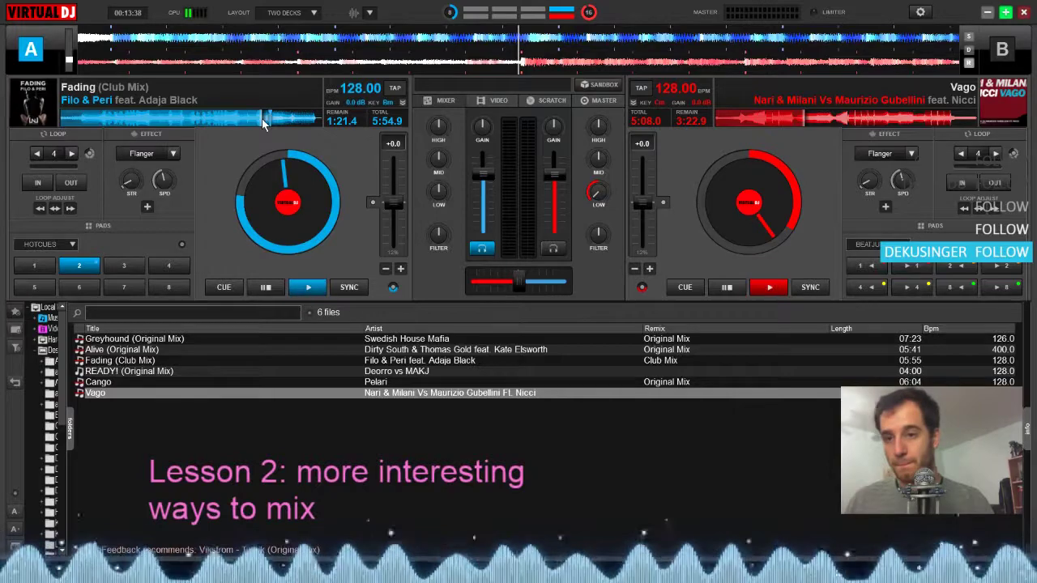
pyautogui.click(264, 119)
pyautogui.press('space')
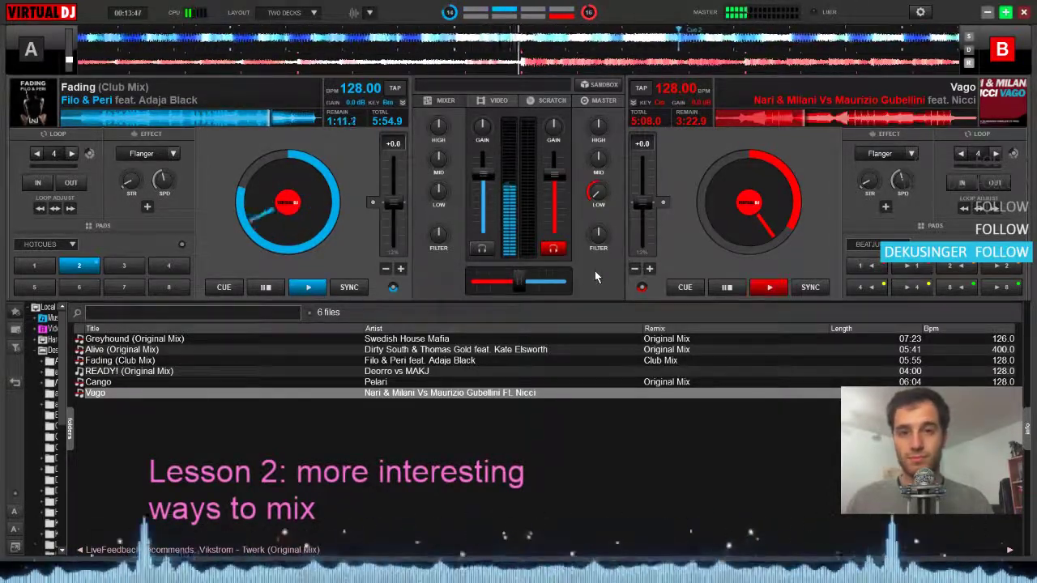
# Start Vago at Fading's Cue 2, nudge it to align the beats, and restore its low EQ to centre
pyautogui.press('space')
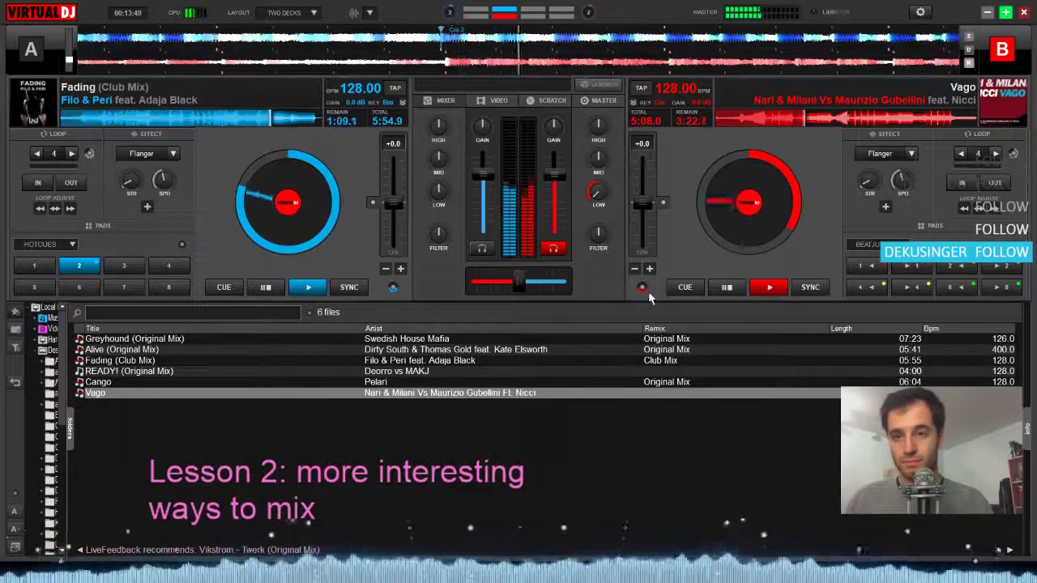
pyautogui.click(649, 270)
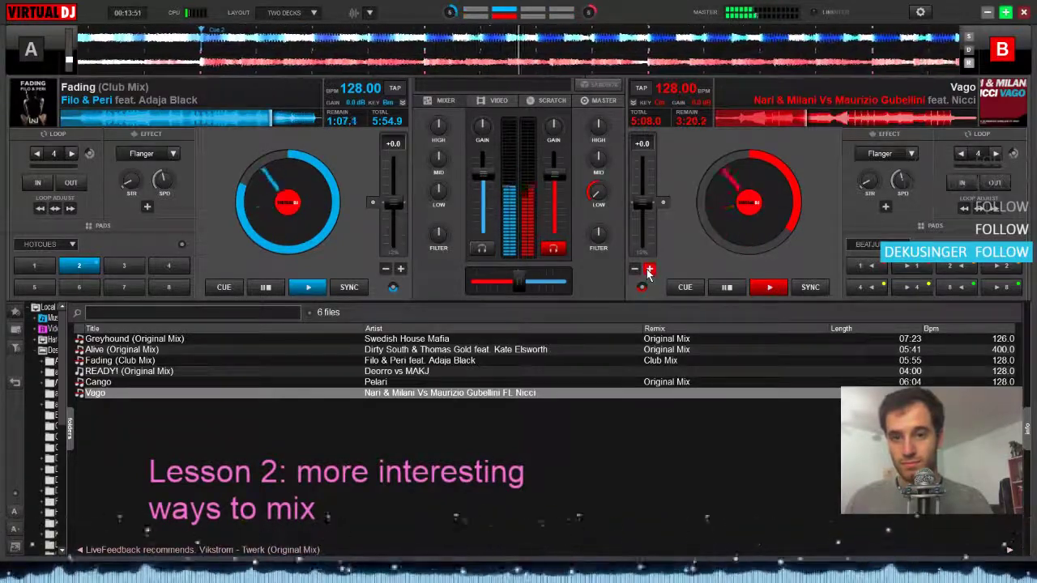
pyautogui.click(635, 270)
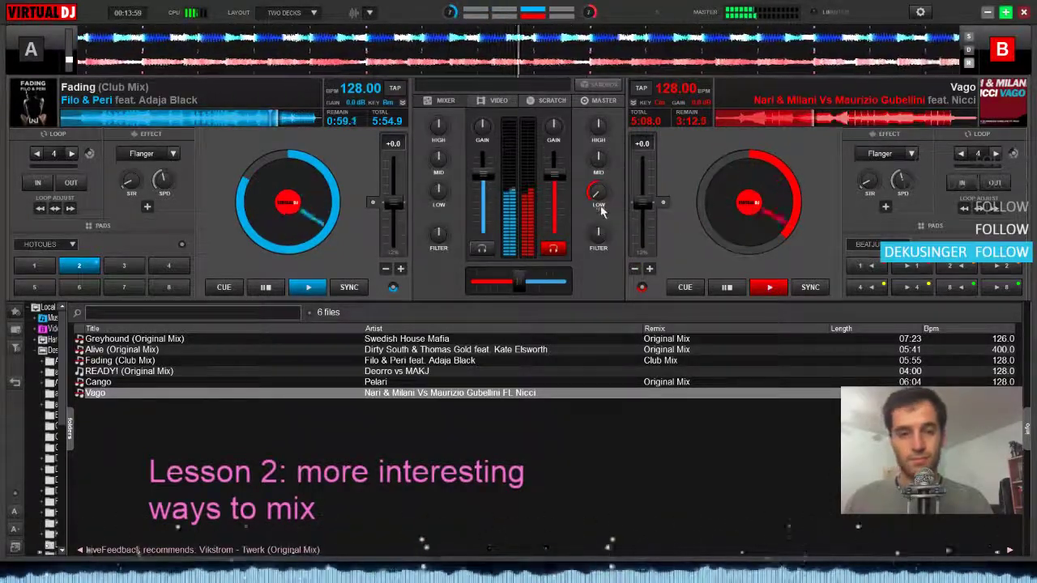
pyautogui.moveTo(599, 195); pyautogui.dragTo(598, 148)
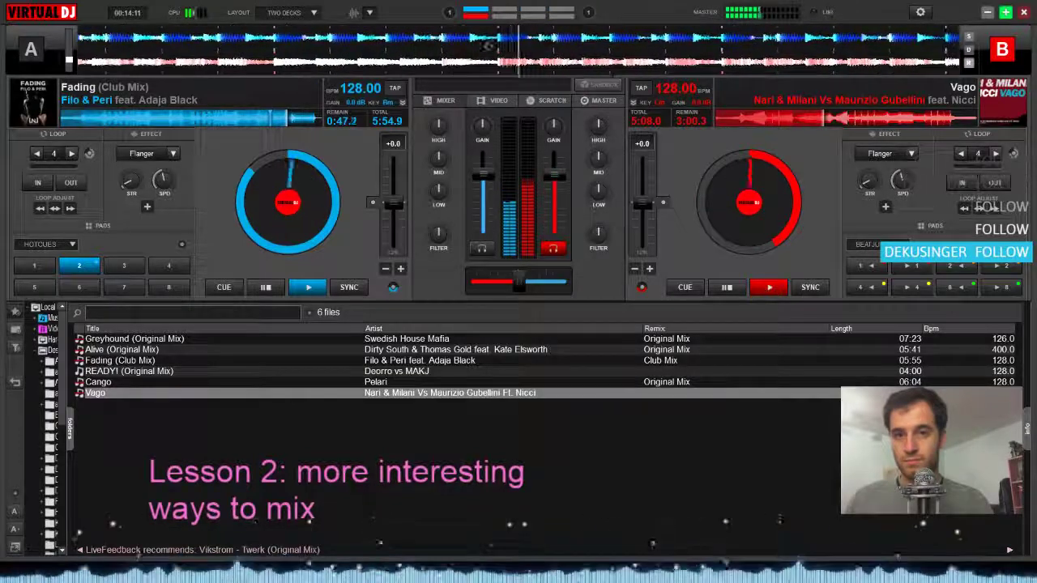
# Loop Fading over 4 beats at about 0:45 remaining and progressively shorten the loop to 1/4 beat as Vago builds
pyautogui.click(51, 160)
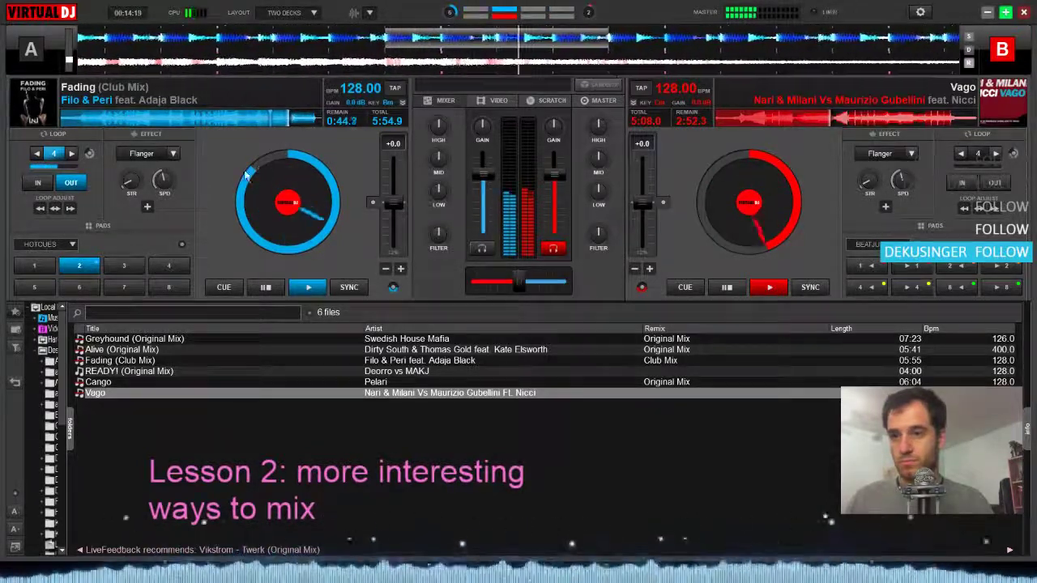
pyautogui.click(36, 154)
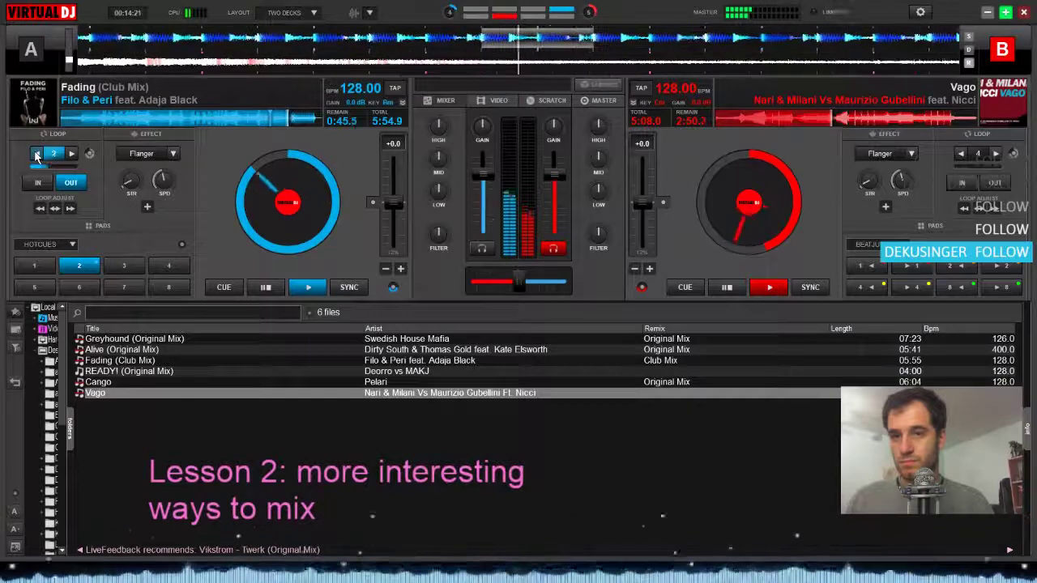
pyautogui.click(36, 154)
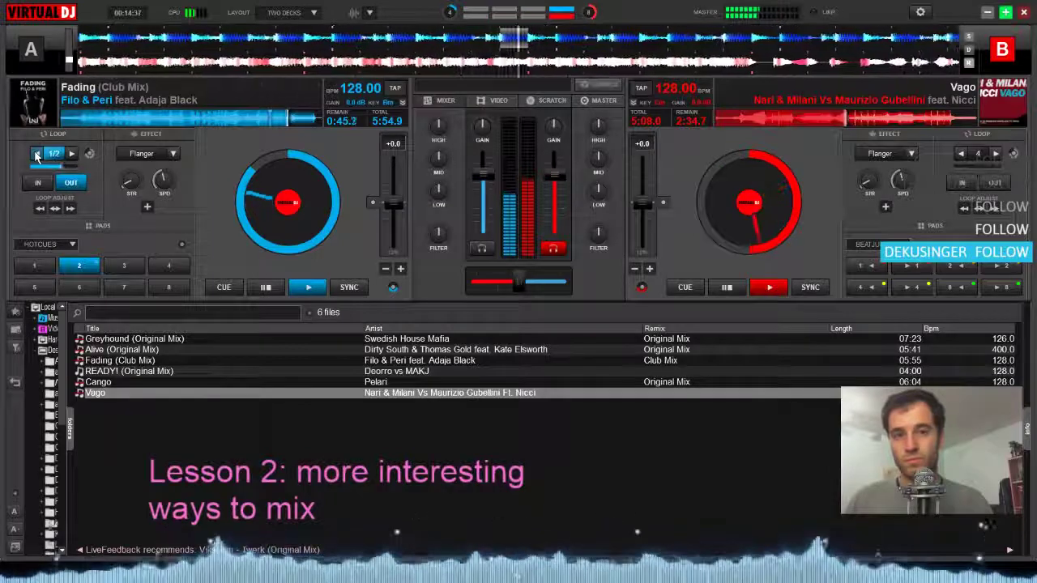
pyautogui.click(35, 154)
# Crossfade fully to Vago on deck B at its drop, stop Vago, and make deck A active
pyautogui.moveTo(506, 285); pyautogui.dragTo(565, 283)
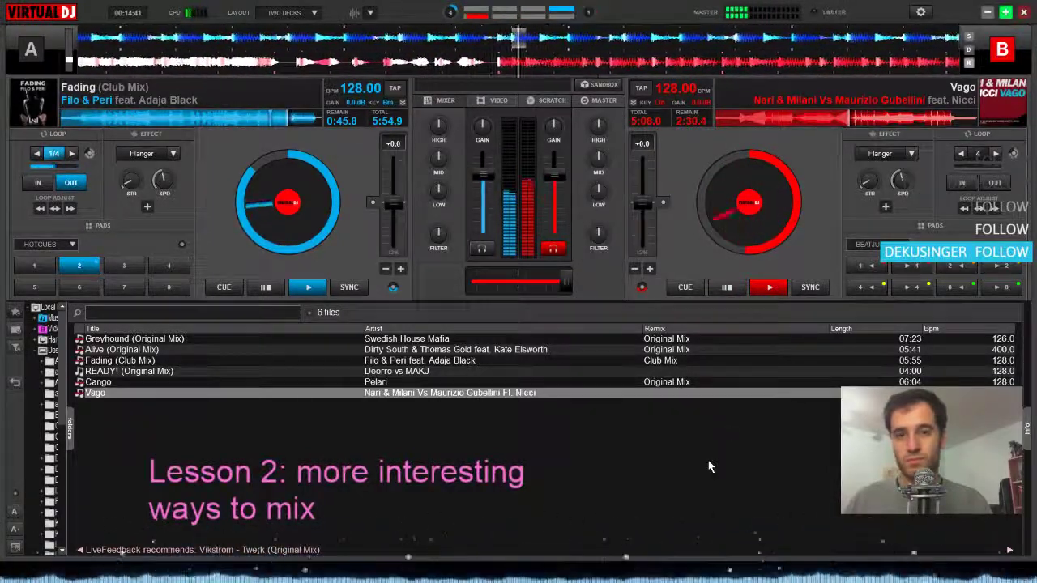
pyautogui.press('Tab')
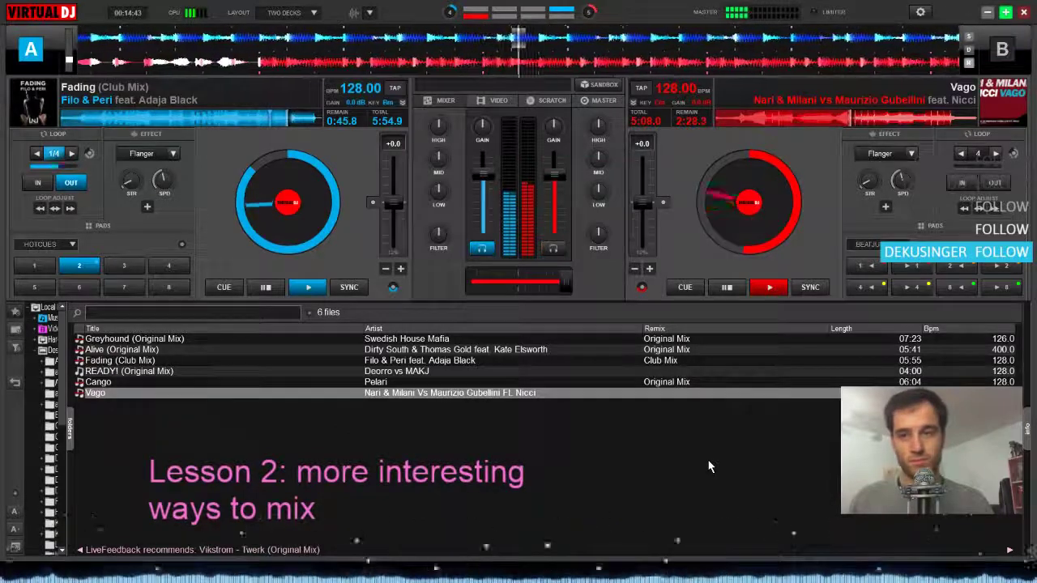
pyautogui.press('Tab')
pyautogui.press('Tab')
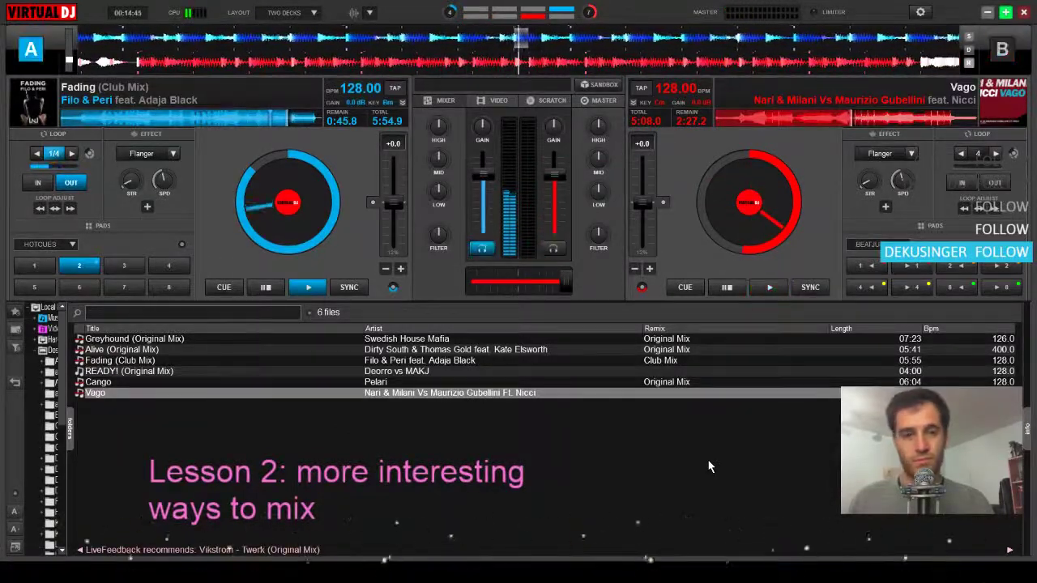